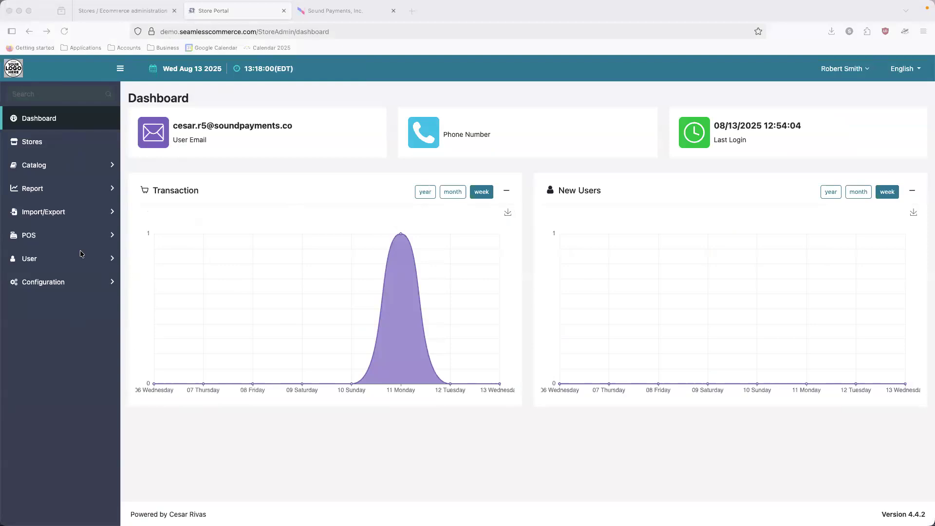
# Step: Expand Configuration > Tax in the sidebar and open the Tax Rates list of four Micro Mart rates
pyautogui.click(97, 167)
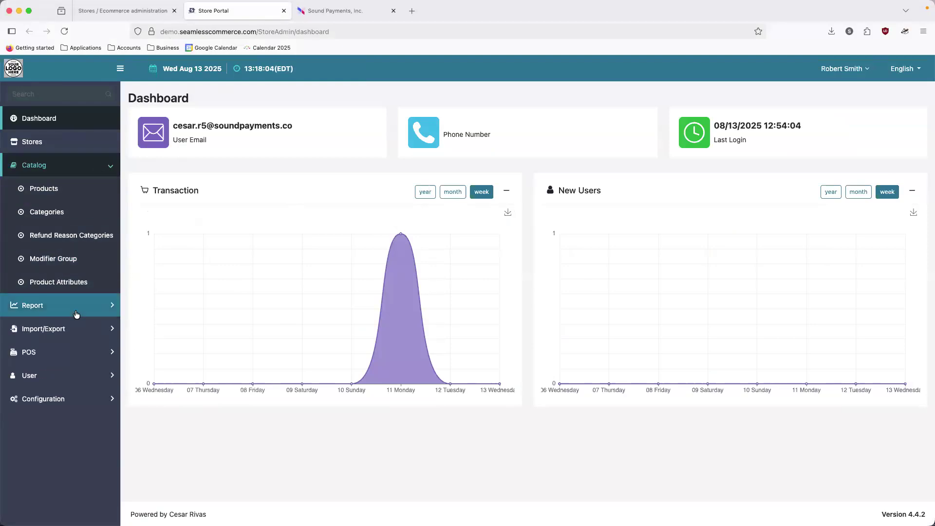
pyautogui.click(79, 305)
pyautogui.click(92, 191)
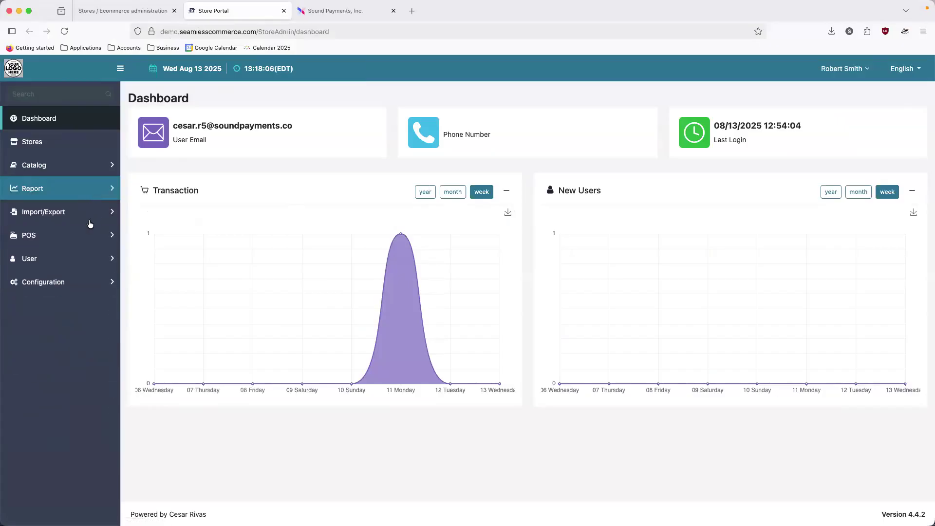
pyautogui.click(90, 222)
pyautogui.click(92, 214)
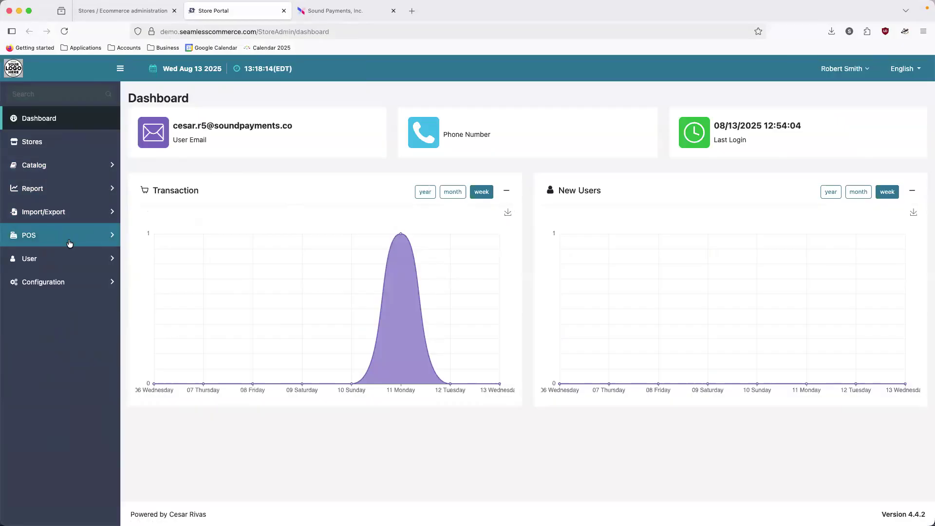
pyautogui.click(59, 283)
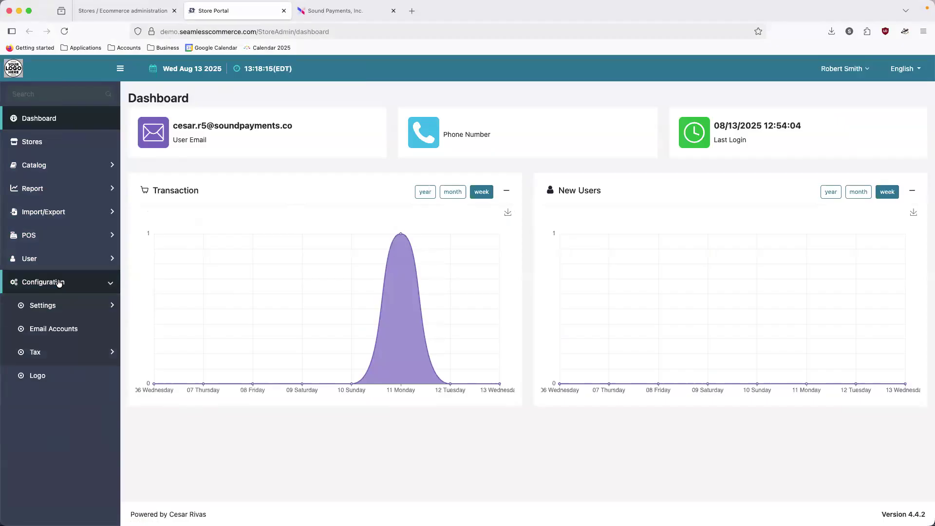
pyautogui.click(44, 355)
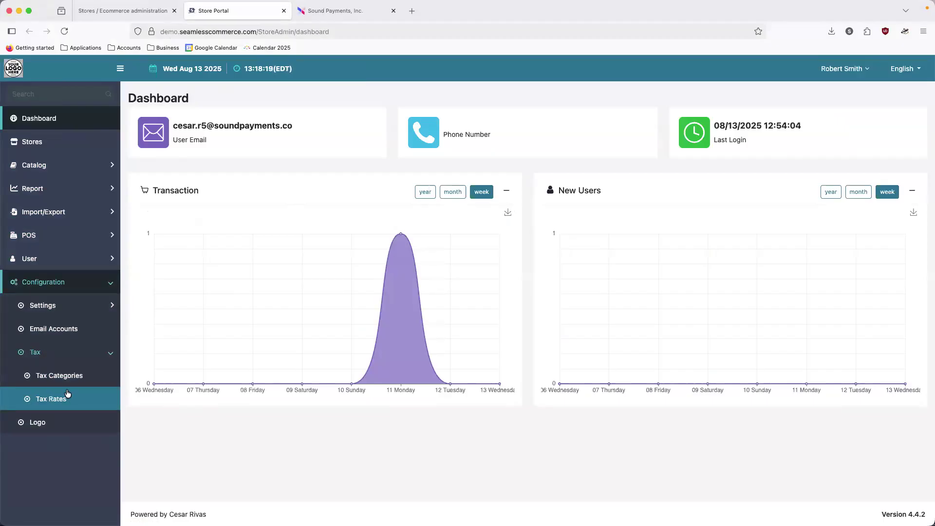
pyautogui.click(51, 399)
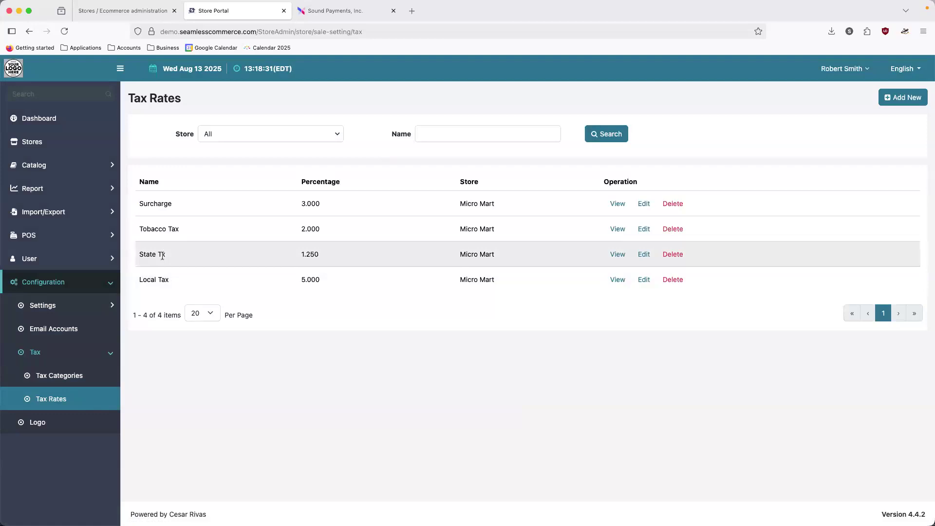
# Step: View the Tax standard category and highlight the Local Tax, State Tx and Tobacco Tax names
pyautogui.click(83, 375)
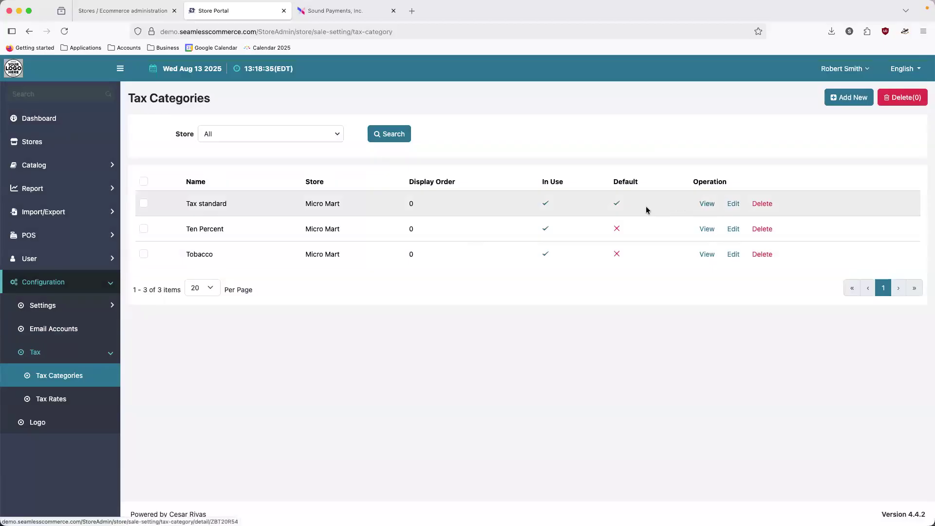
pyautogui.click(707, 205)
pyautogui.moveTo(295, 215); pyautogui.dragTo(333, 213)
pyautogui.moveTo(295, 242); pyautogui.dragTo(325, 242)
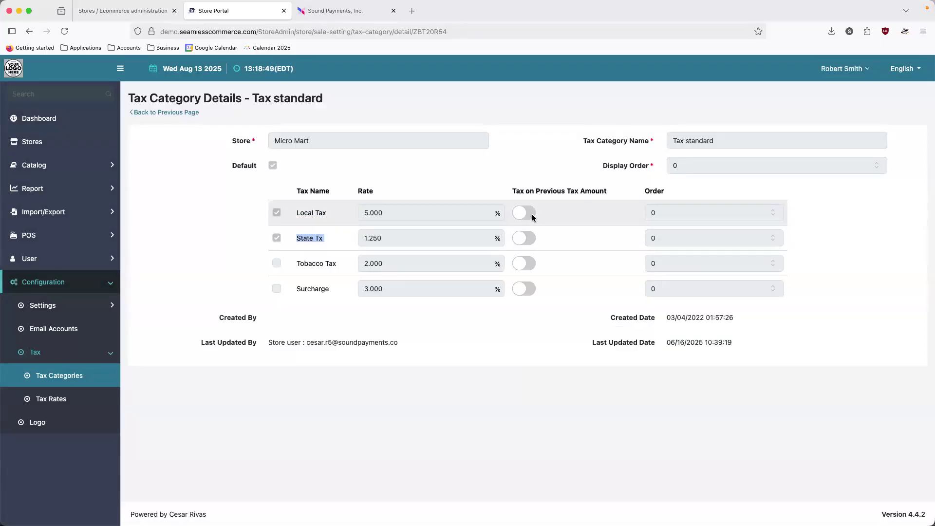
pyautogui.click(510, 188)
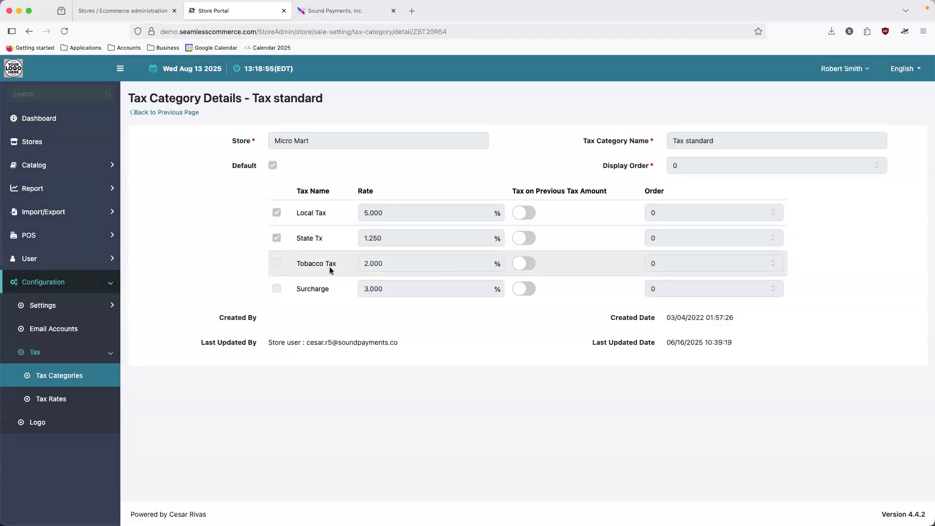
pyautogui.moveTo(338, 267); pyautogui.dragTo(260, 268)
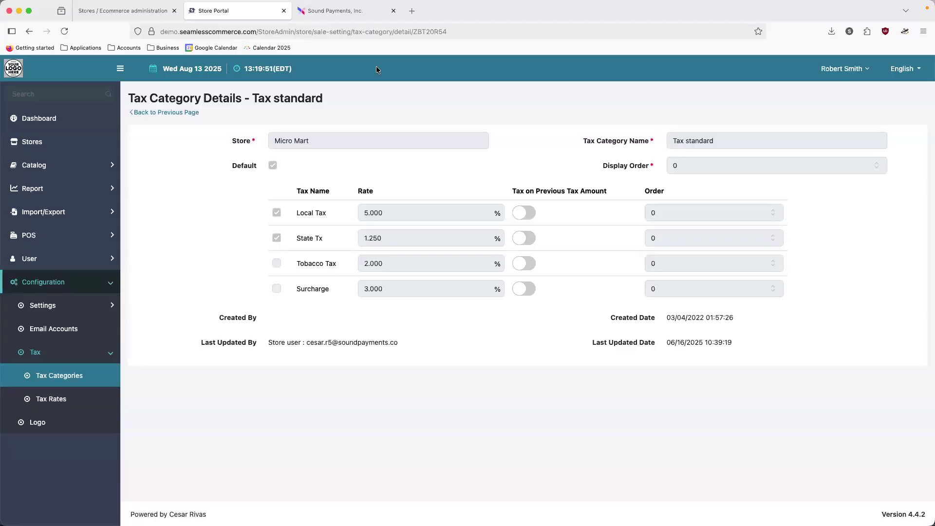
# Step: Switch to the Sound Payments PAXSTORE tab and sign back in after the expired session
pyautogui.click(355, 11)
pyautogui.click(473, 317)
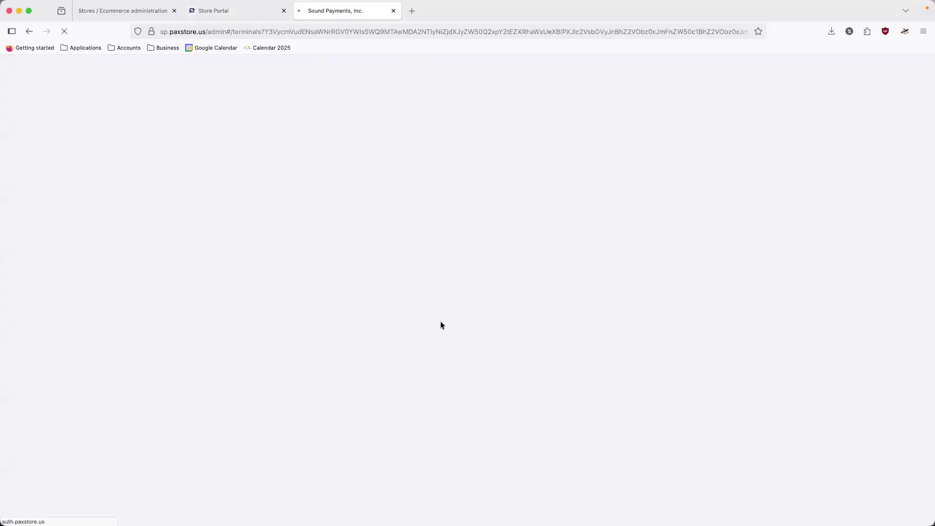
pyautogui.click(477, 311)
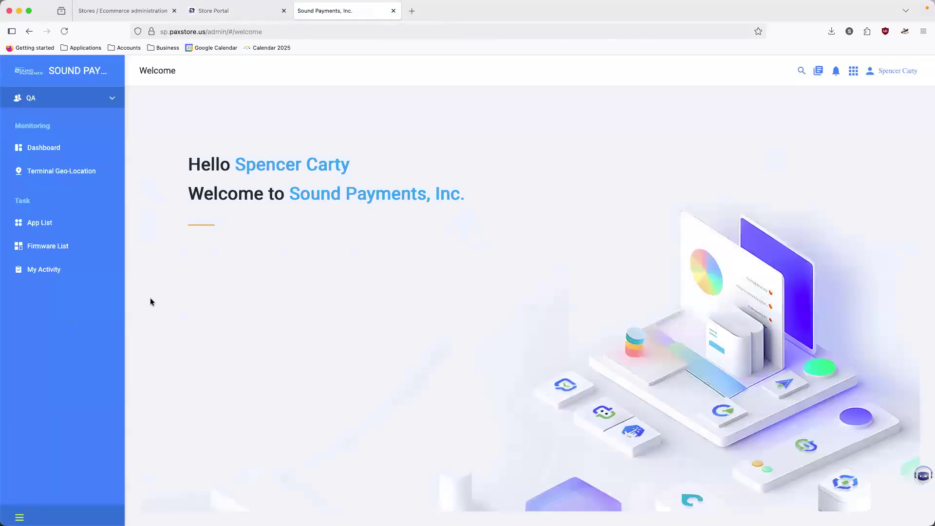
pyautogui.click(78, 317)
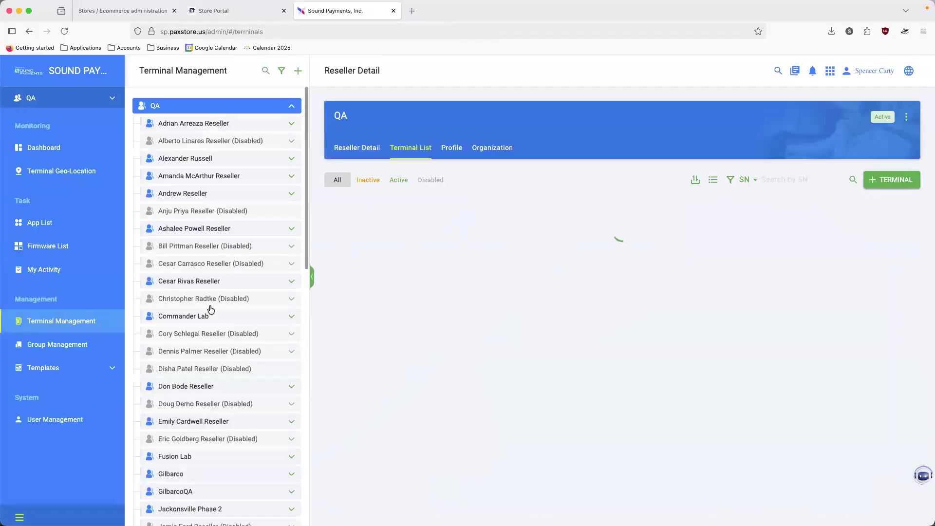
pyautogui.scroll(-10, 209, 314)
pyautogui.click(195, 389)
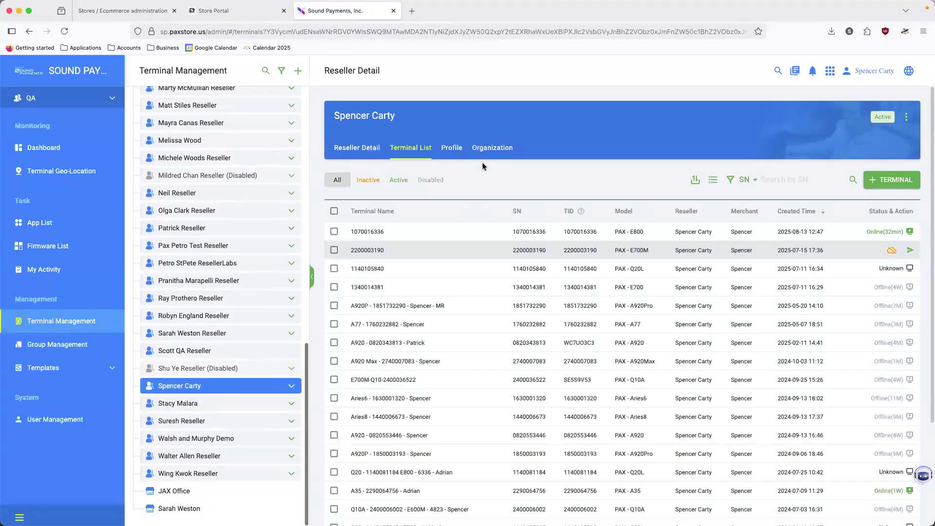
pyautogui.click(465, 231)
pyautogui.click(491, 142)
pyautogui.click(544, 351)
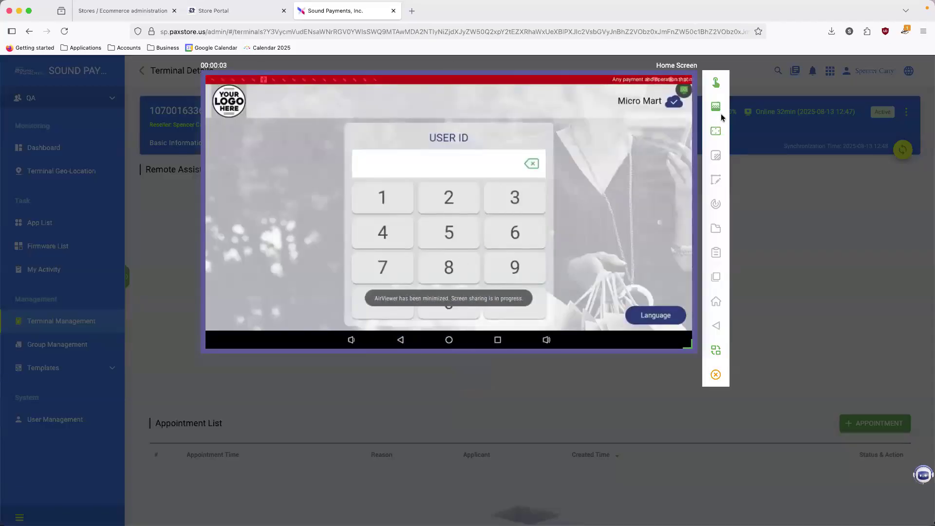
# Step: Scale the remote view to 150%, enter the terminal user ID, then return to the Store Portal tab
pyautogui.moveTo(716, 130)
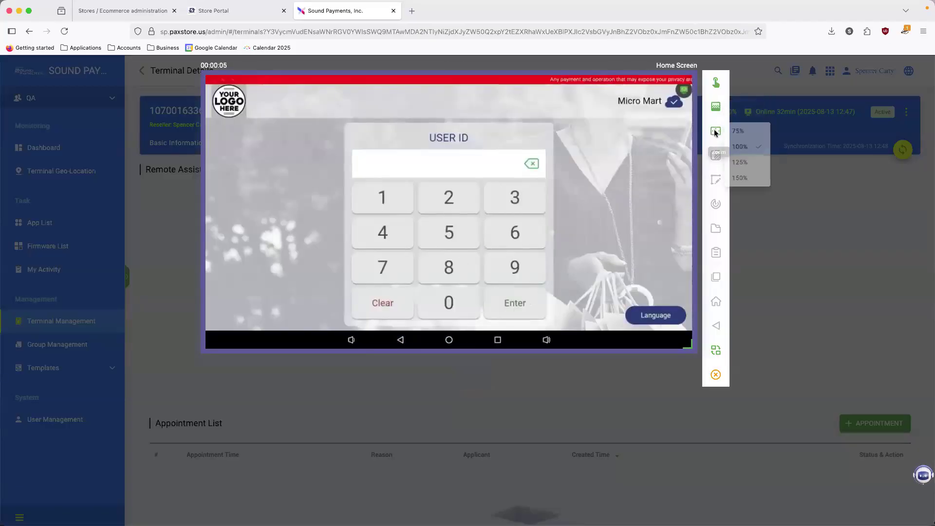
pyautogui.click(750, 186)
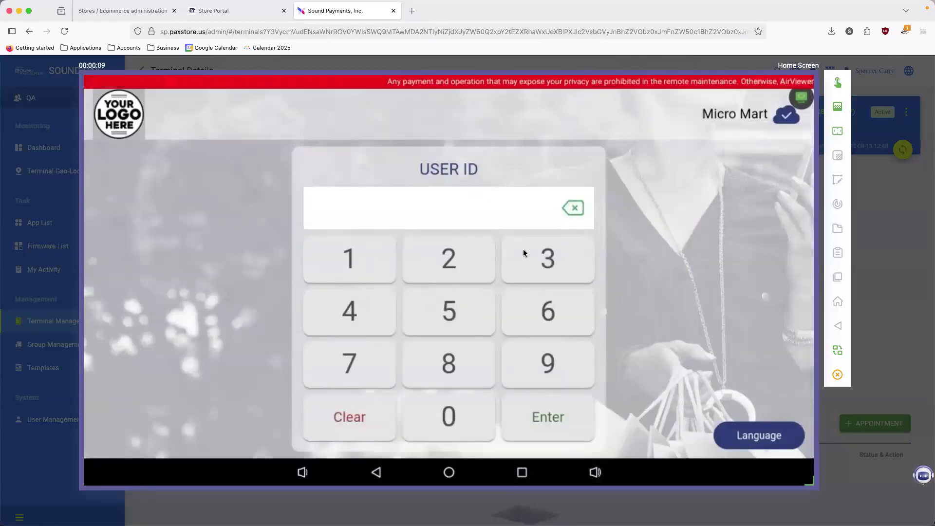
pyautogui.write('0001')
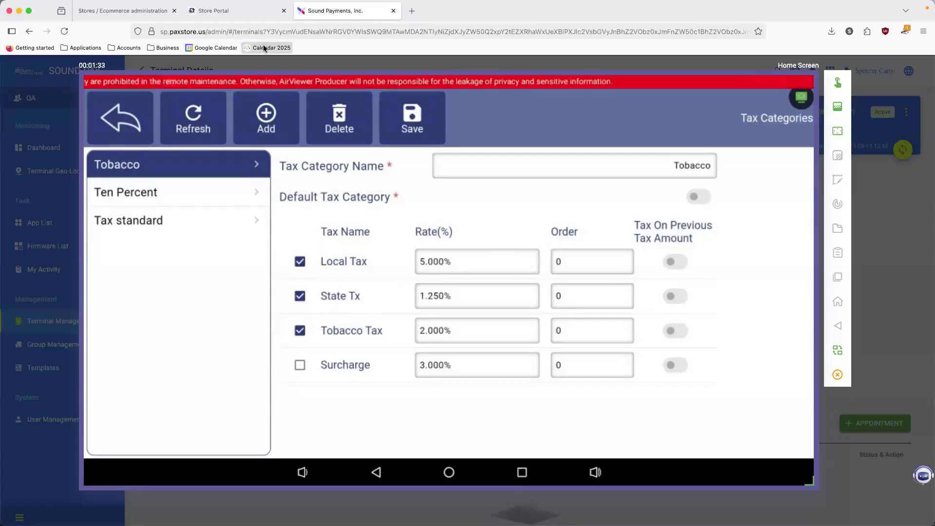
pyautogui.click(229, 11)
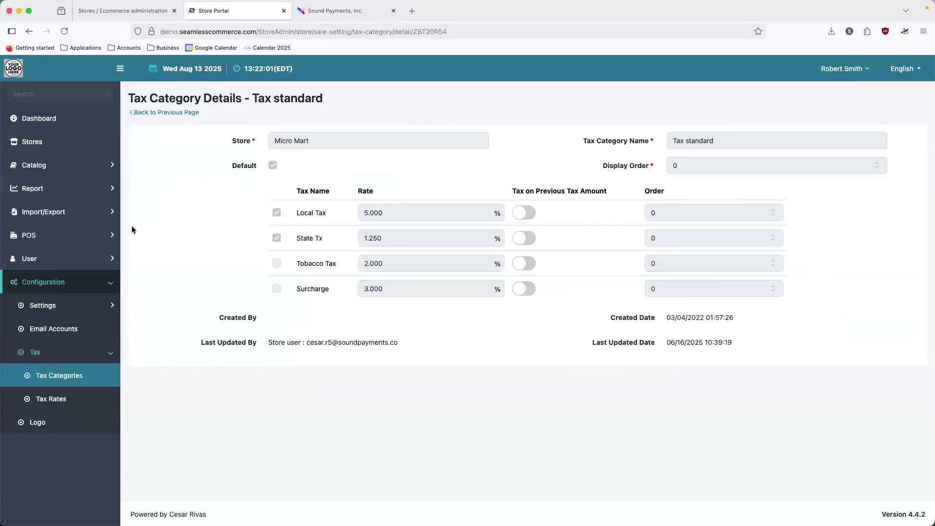
# Step: Expand User > POS > employee maintenance in the sidebar and open the POS User Roles list
pyautogui.click(74, 258)
pyautogui.click(73, 235)
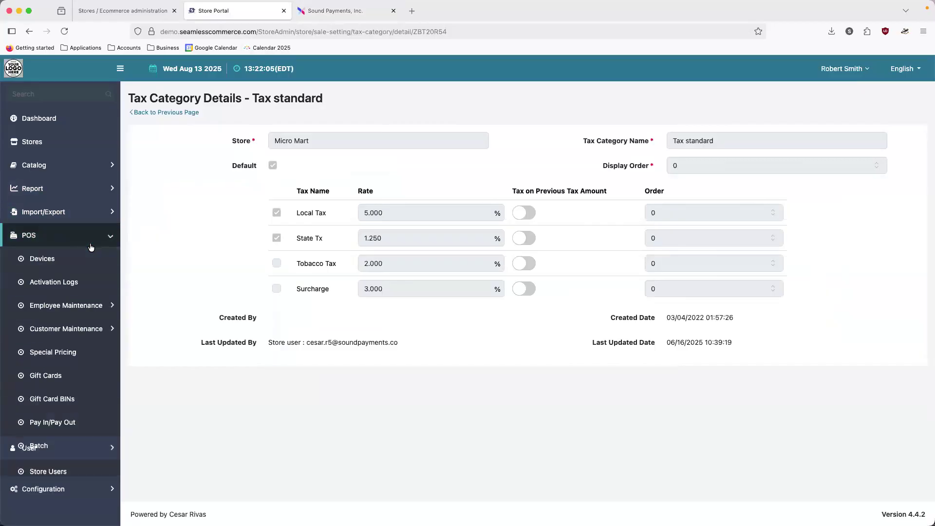
pyautogui.click(83, 306)
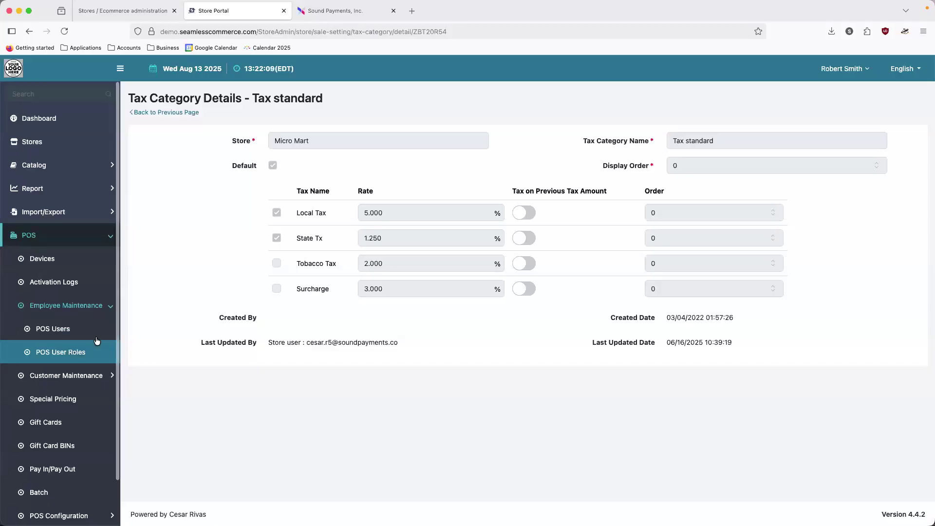
pyautogui.click(76, 361)
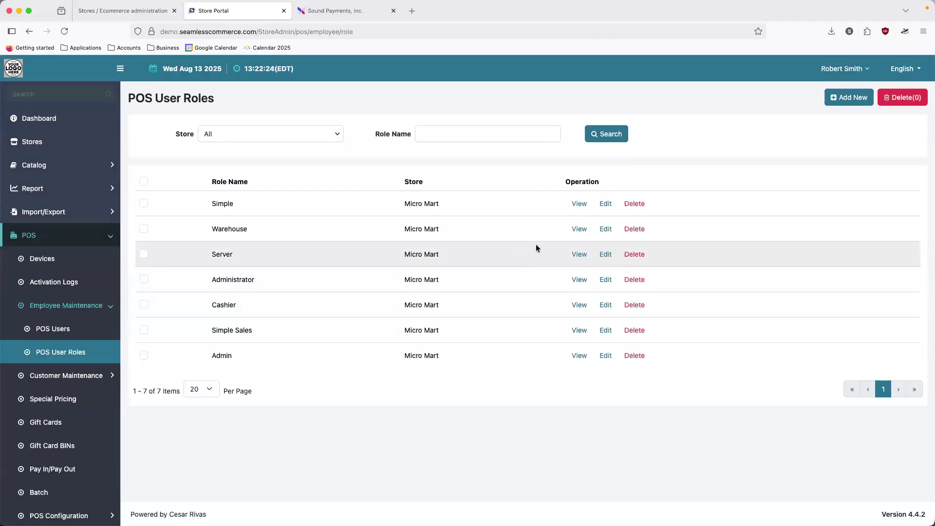
# Step: Review the Administrator role's fully expanded permission tree, then go back to the roles list
pyautogui.click(580, 280)
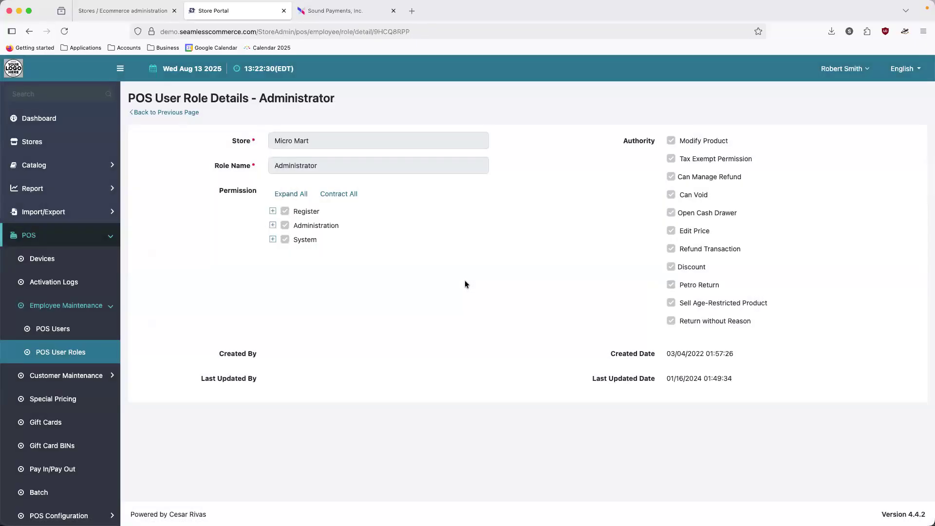
pyautogui.click(291, 194)
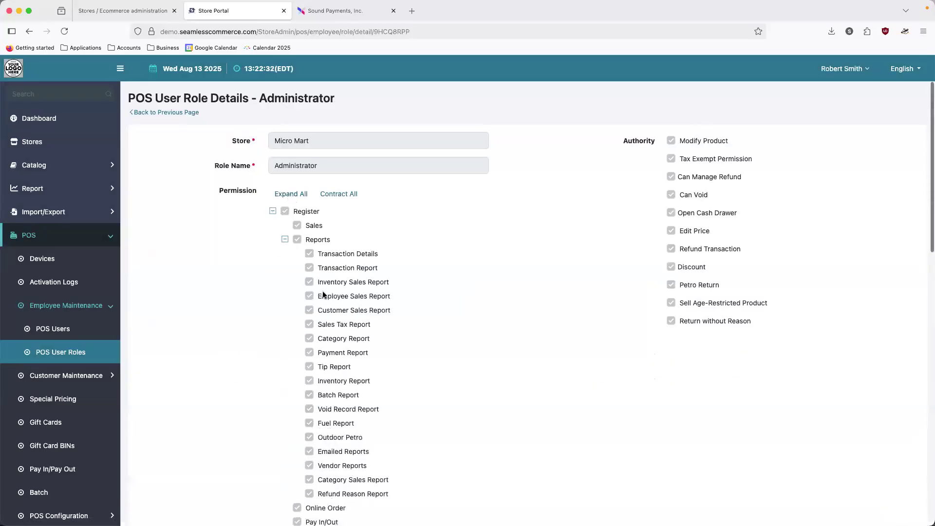
pyautogui.scroll(-2, 323, 295)
pyautogui.scroll(-15, 323, 294)
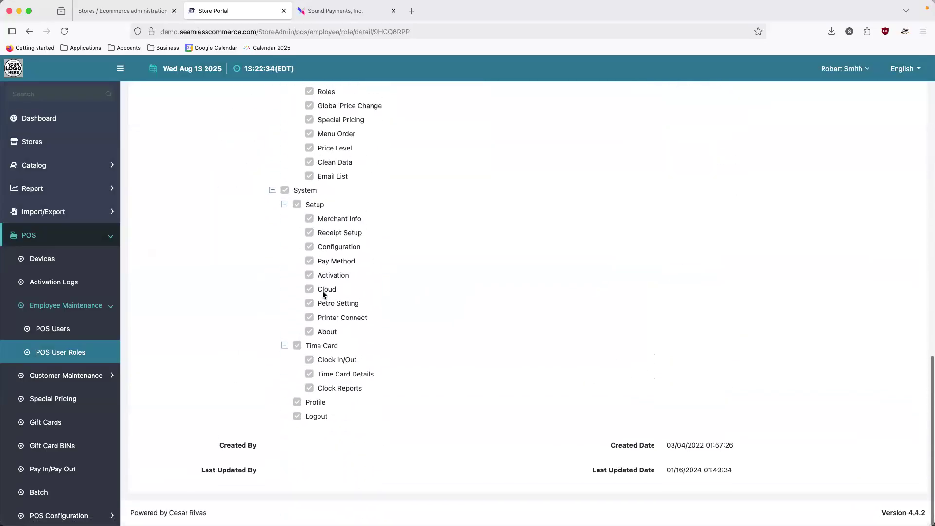
pyautogui.scroll(17, 324, 295)
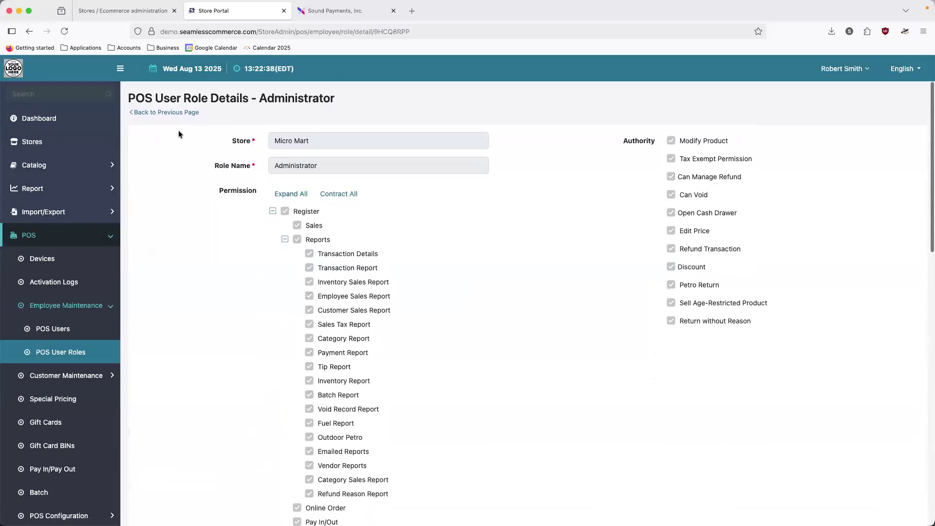
pyautogui.click(173, 113)
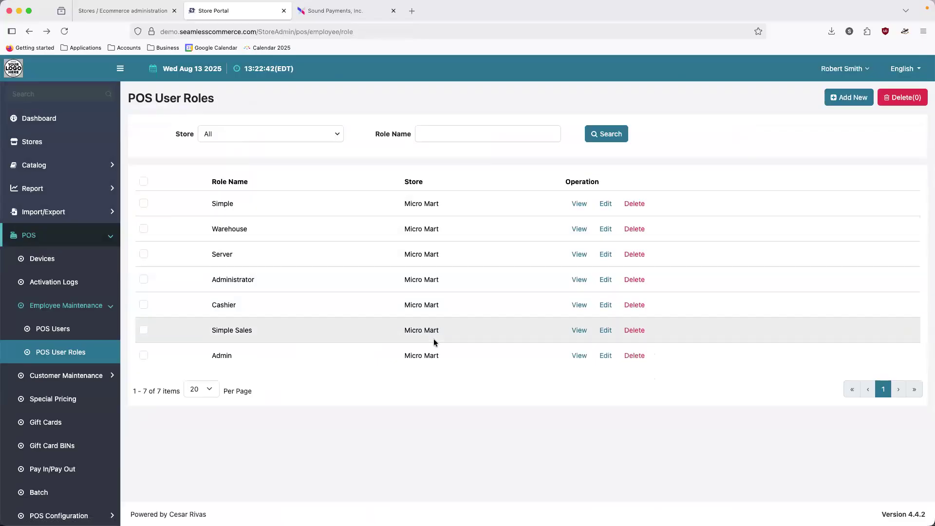
# Step: Review the Simple Sales role's fully expanded permission tree, then go back to the roles list
pyautogui.click(576, 331)
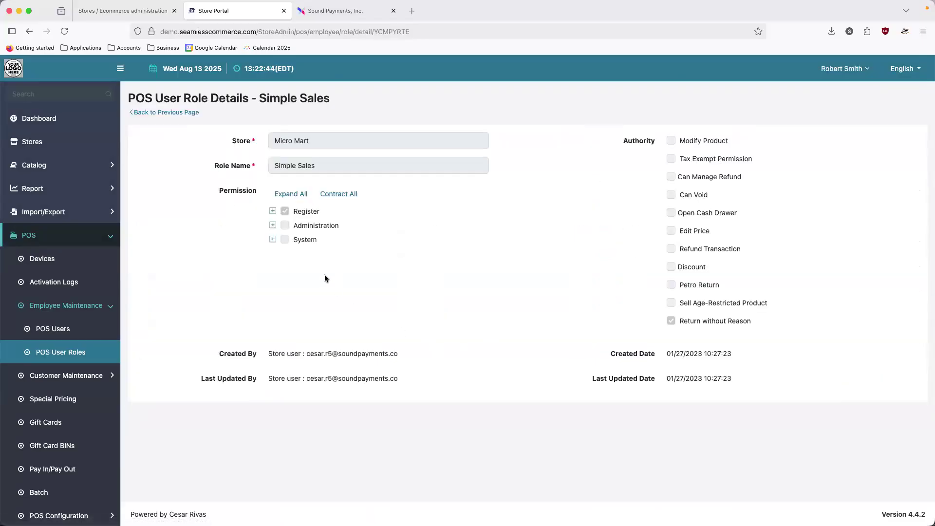
pyautogui.click(291, 194)
pyautogui.scroll(-1, 339, 232)
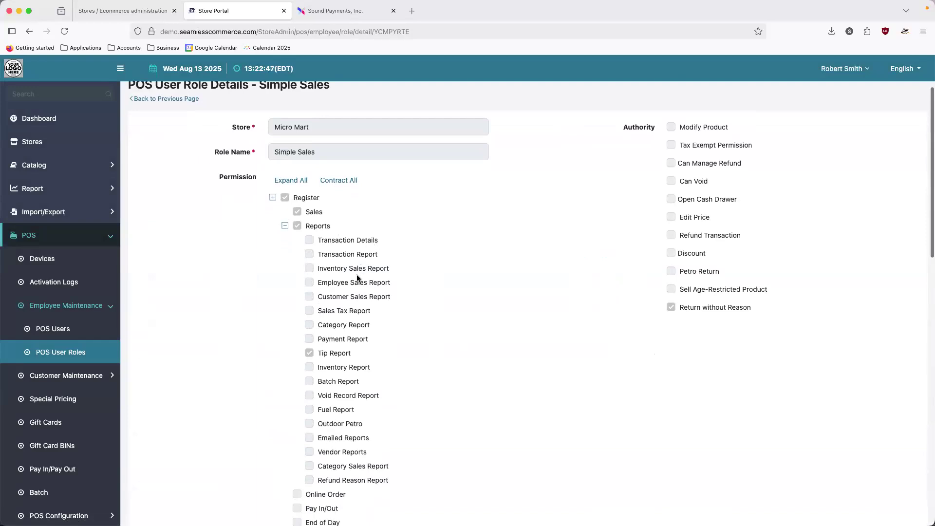
pyautogui.scroll(-5, 395, 334)
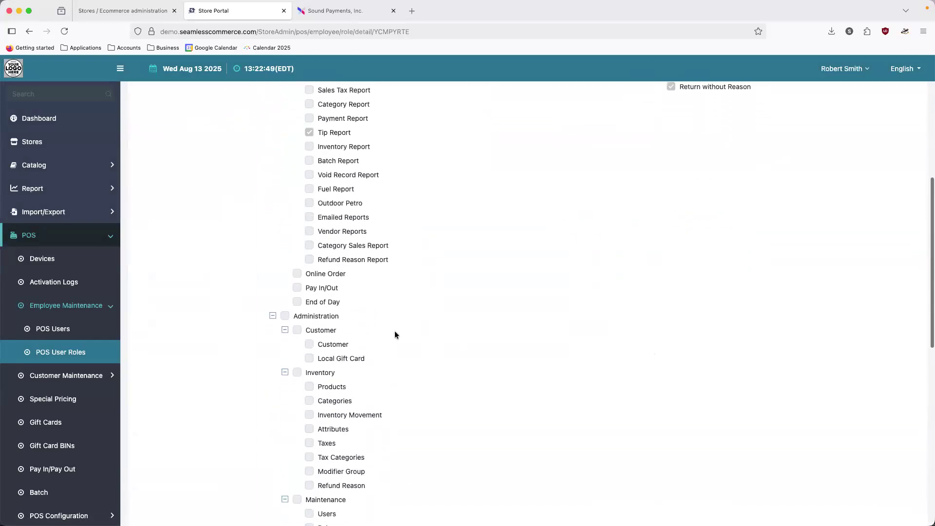
pyautogui.scroll(-1, 394, 335)
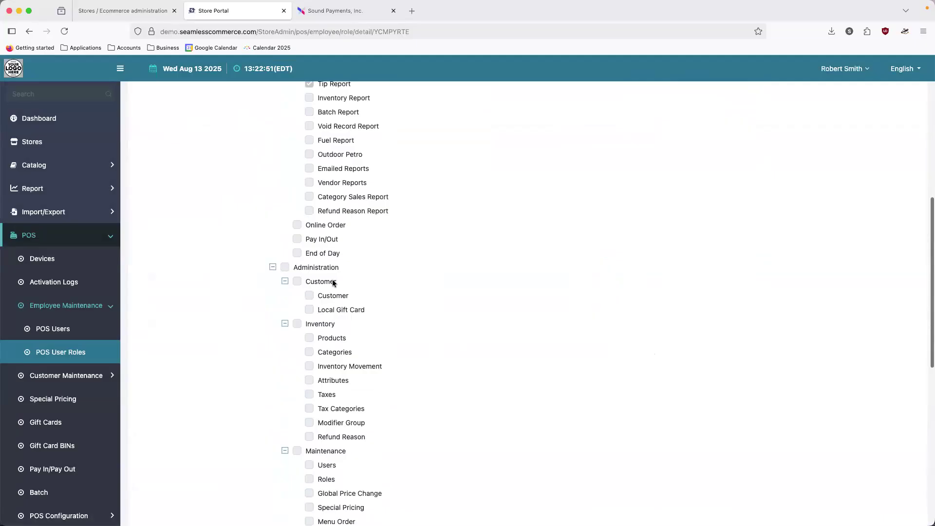
pyautogui.scroll(6, 346, 297)
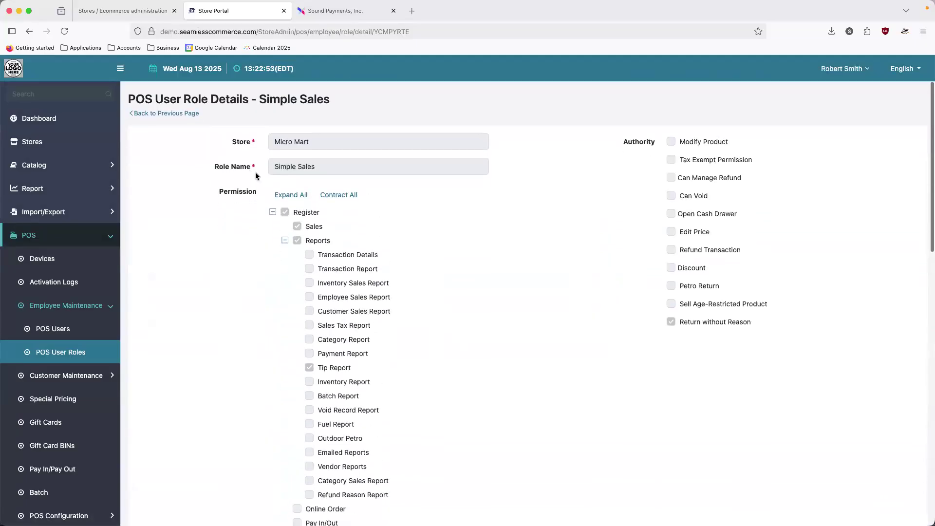
pyautogui.click(188, 114)
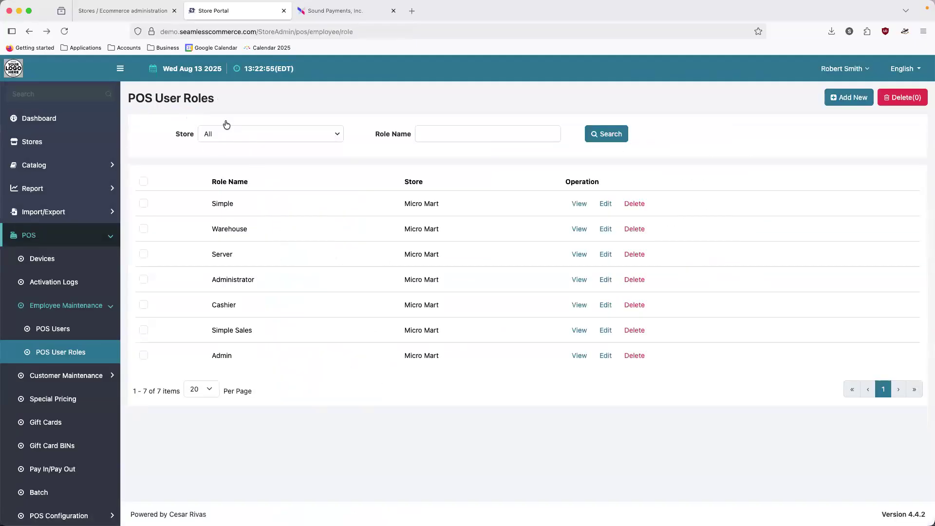
pyautogui.click(835, 107)
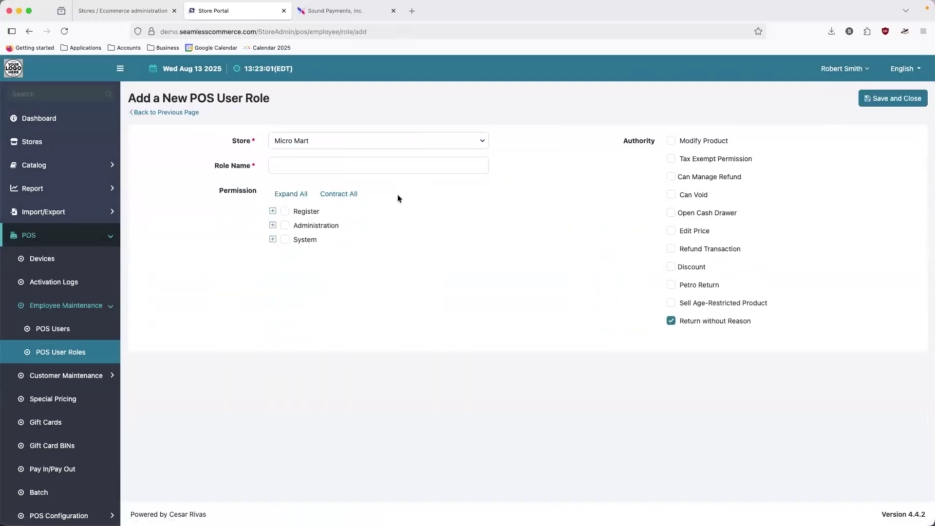
pyautogui.click(302, 194)
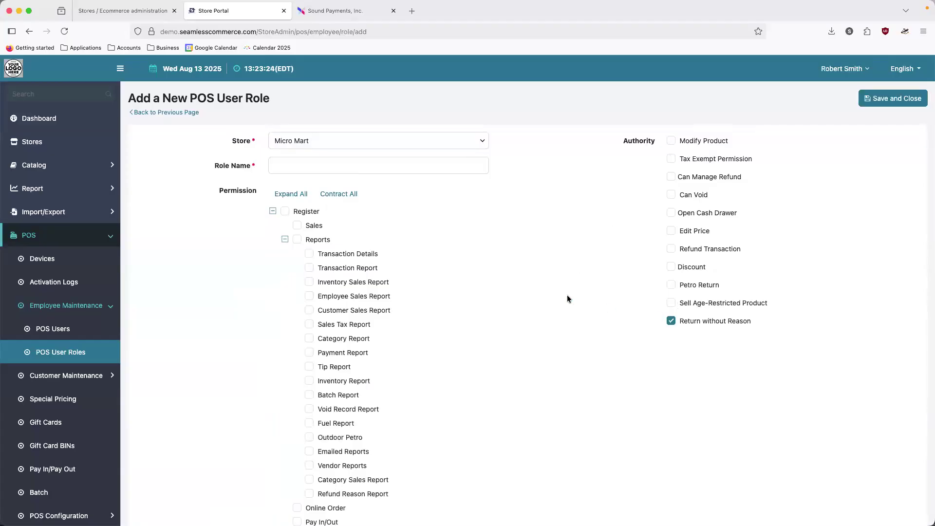
pyautogui.scroll(-1, 512, 300)
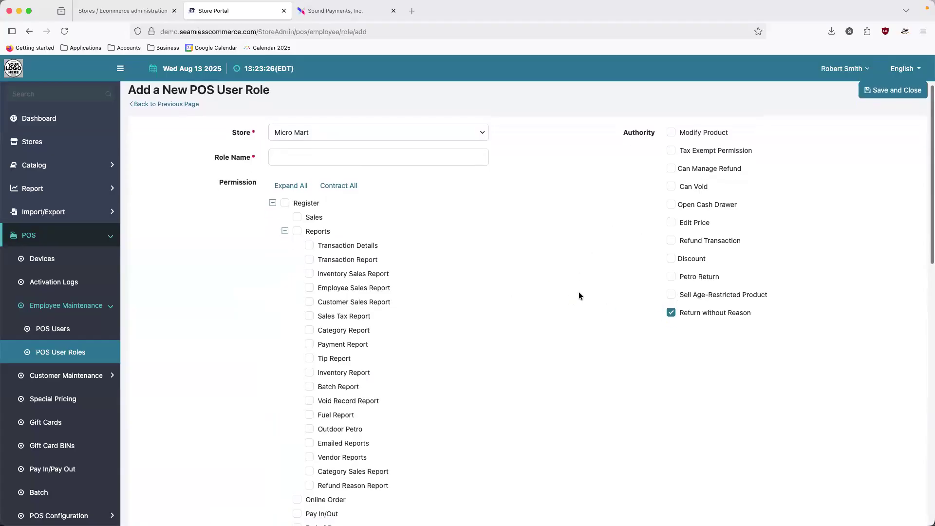
pyautogui.scroll(-2, 615, 260)
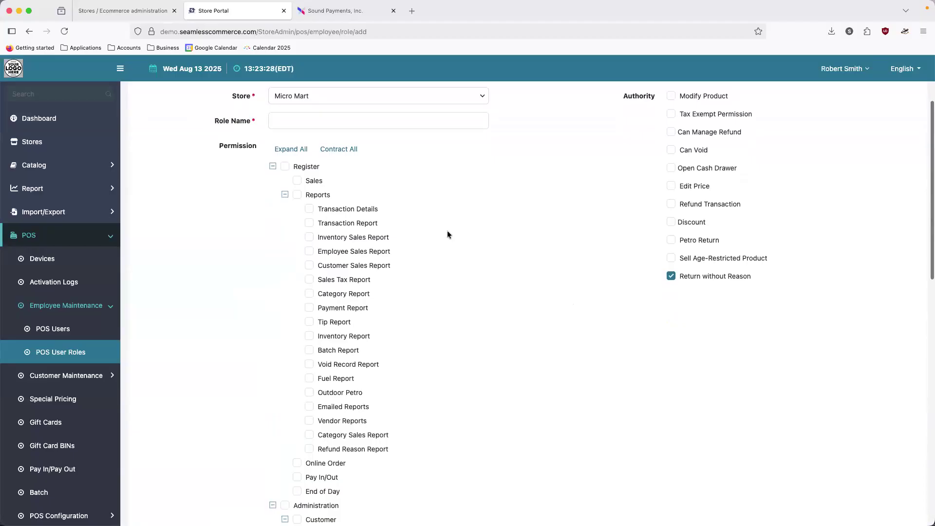
pyautogui.scroll(-1, 395, 339)
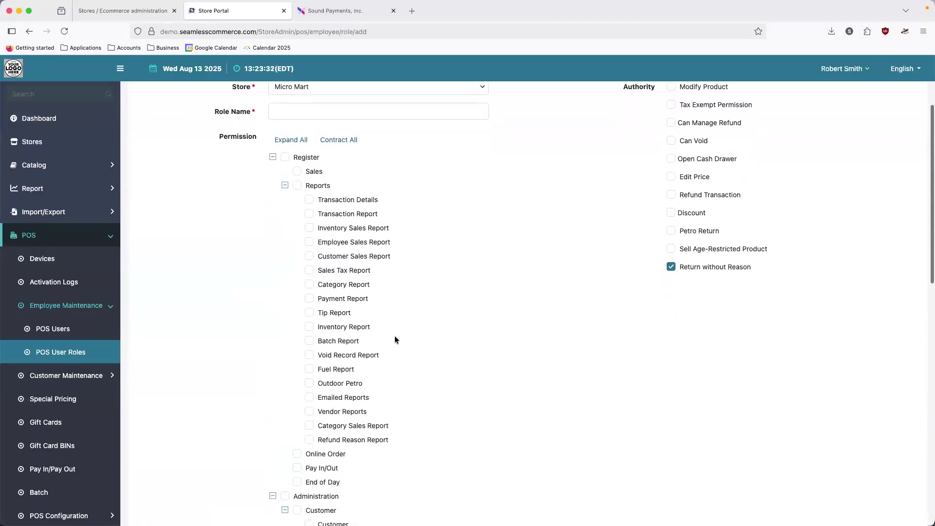
pyautogui.scroll(-2, 395, 340)
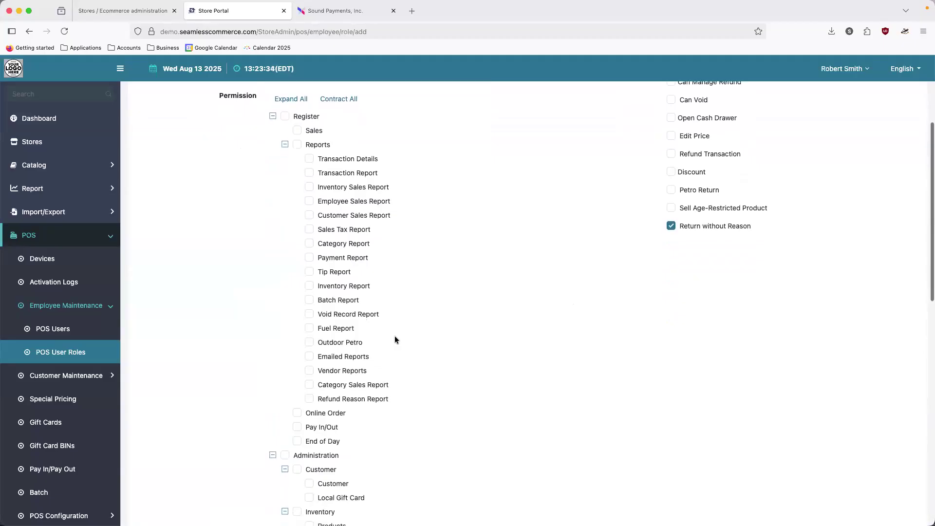
pyautogui.scroll(-5, 396, 339)
pyautogui.scroll(-9, 395, 338)
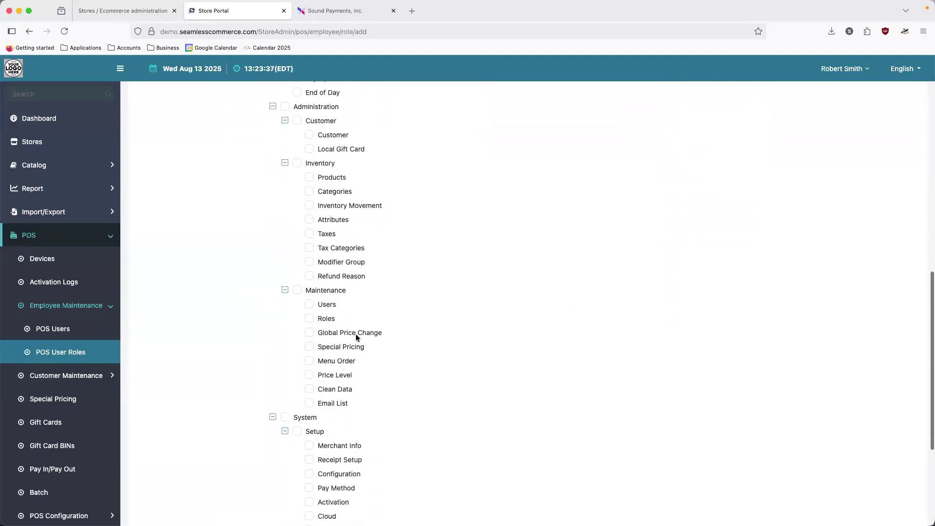
pyautogui.scroll(-3, 361, 382)
pyautogui.scroll(-3, 361, 383)
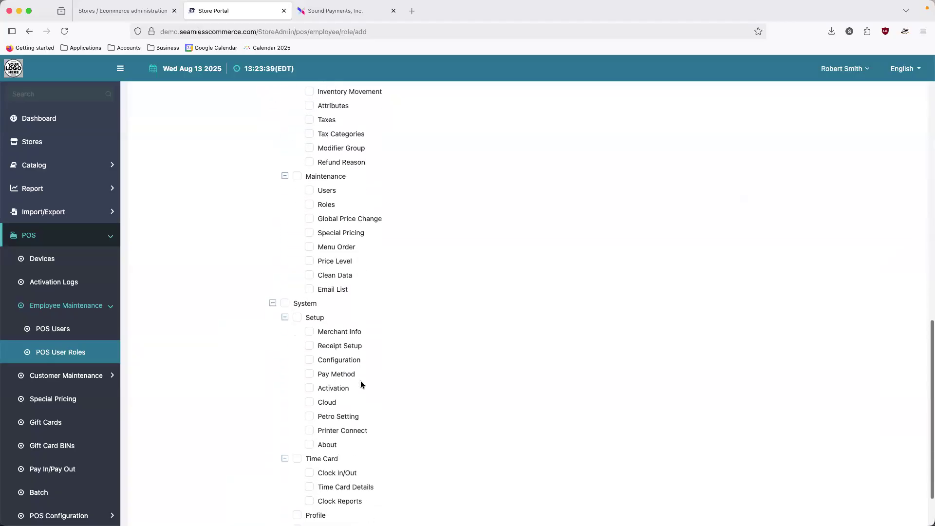
pyautogui.scroll(-2, 376, 416)
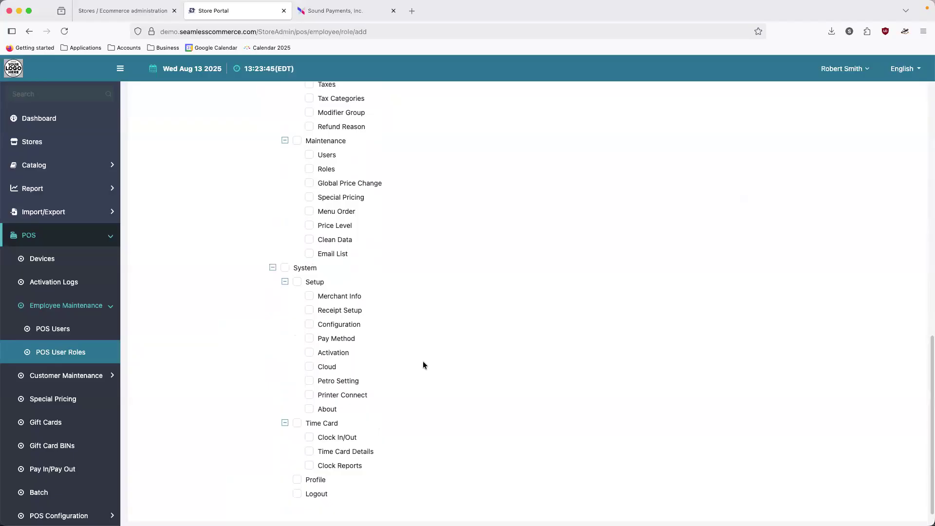
pyautogui.scroll(20, 422, 366)
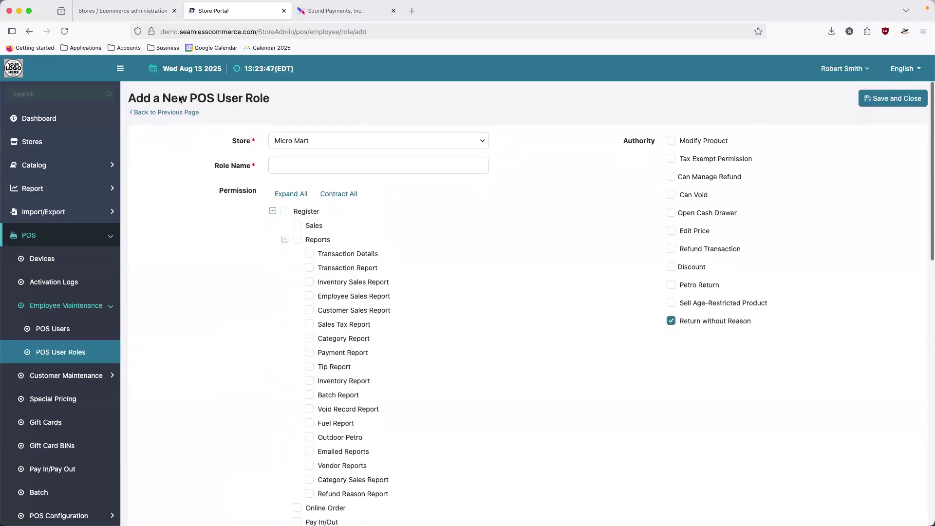
pyautogui.click(173, 113)
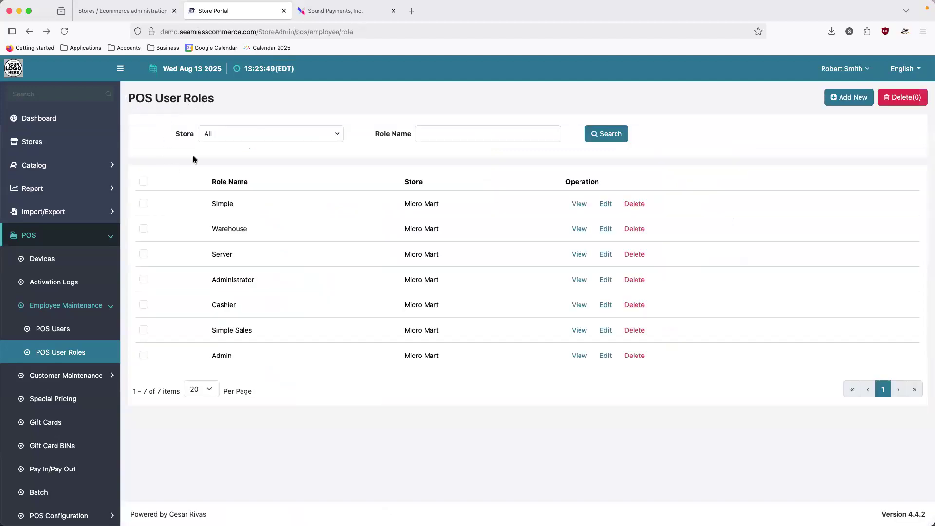
# Step: Open the POS Users list and view the Simple user's details
pyautogui.click(55, 329)
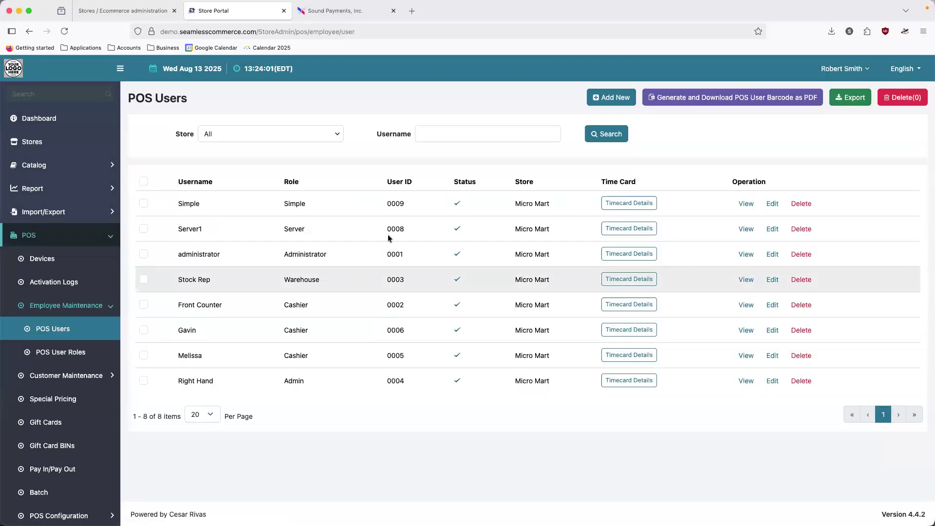
pyautogui.click(746, 204)
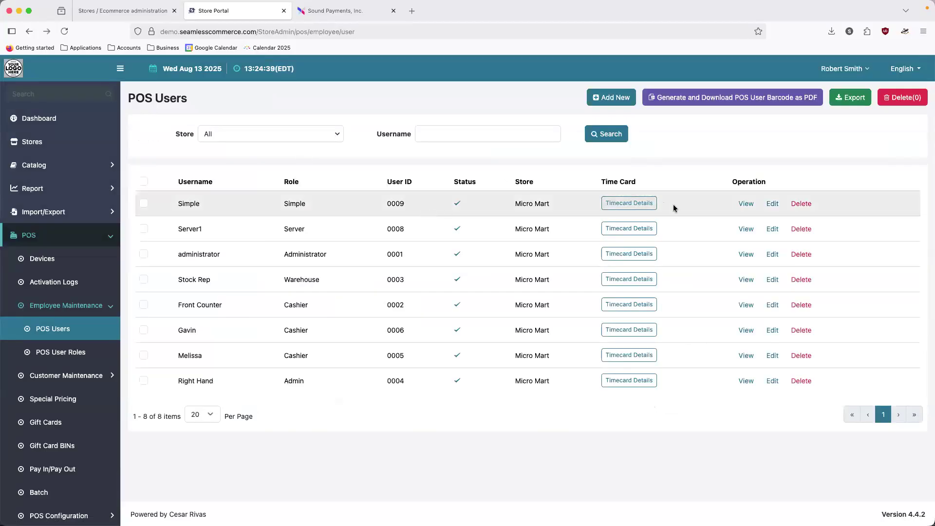
pyautogui.click(773, 203)
pyautogui.click(692, 159)
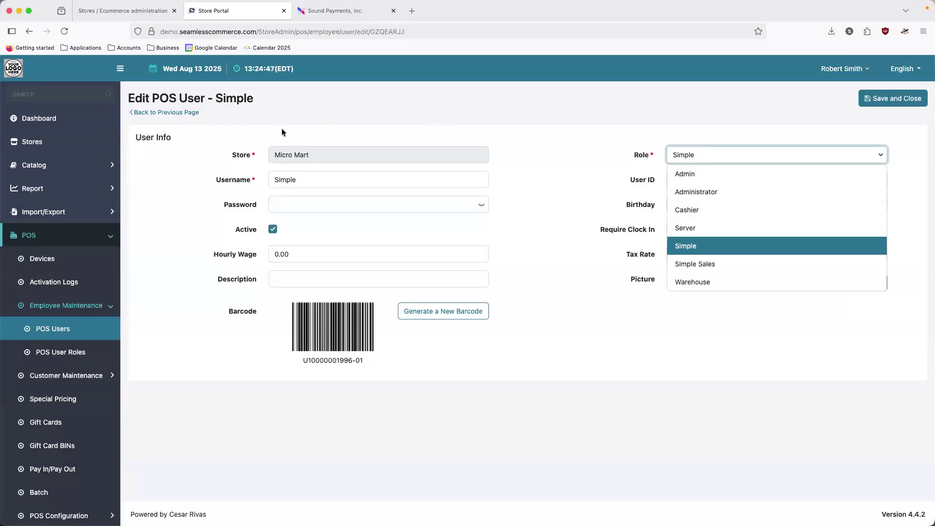
pyautogui.click(212, 126)
pyautogui.click(185, 117)
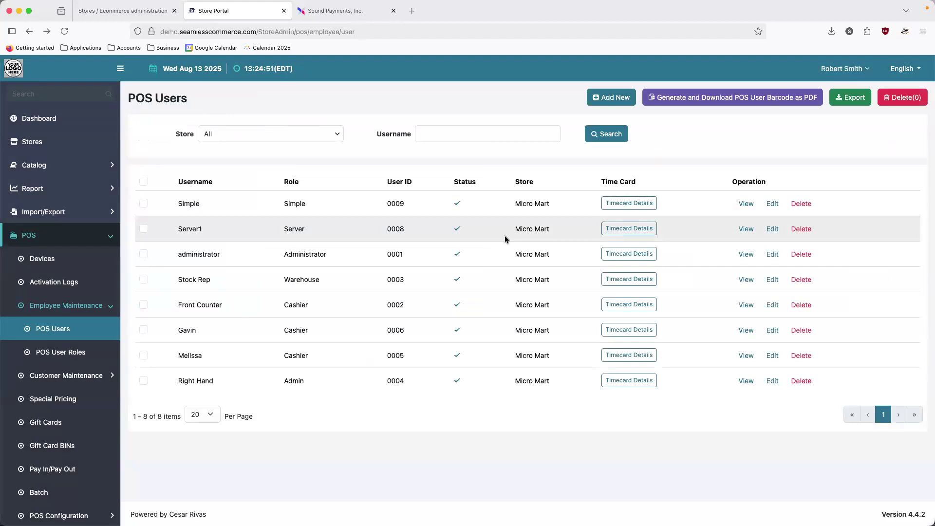
# Step: Start a new POS user, visit the Username and Password fields, and keep the Admin role
pyautogui.click(617, 100)
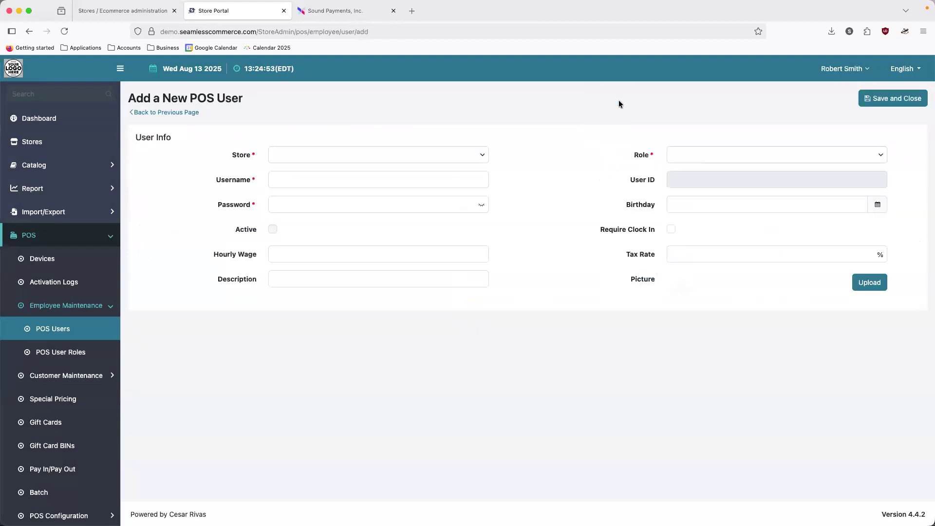
pyautogui.click(478, 180)
pyautogui.click(526, 203)
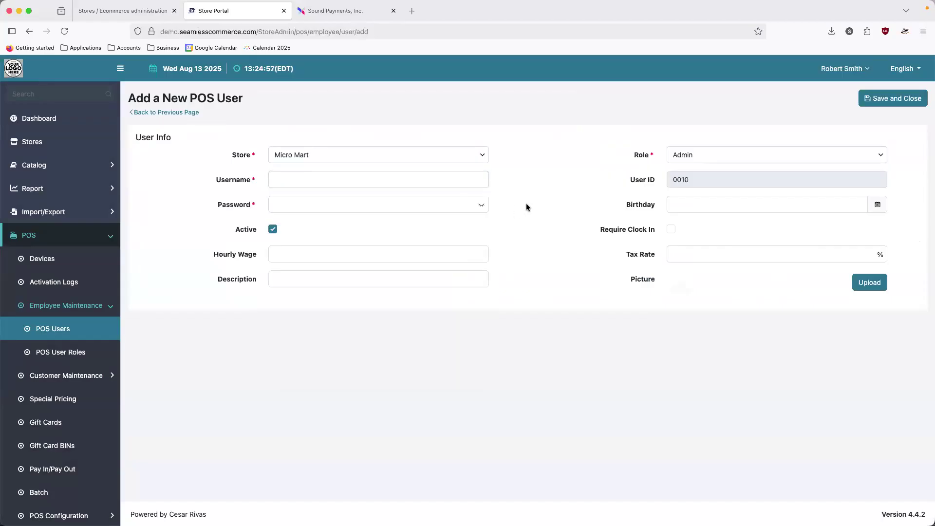
pyautogui.click(447, 184)
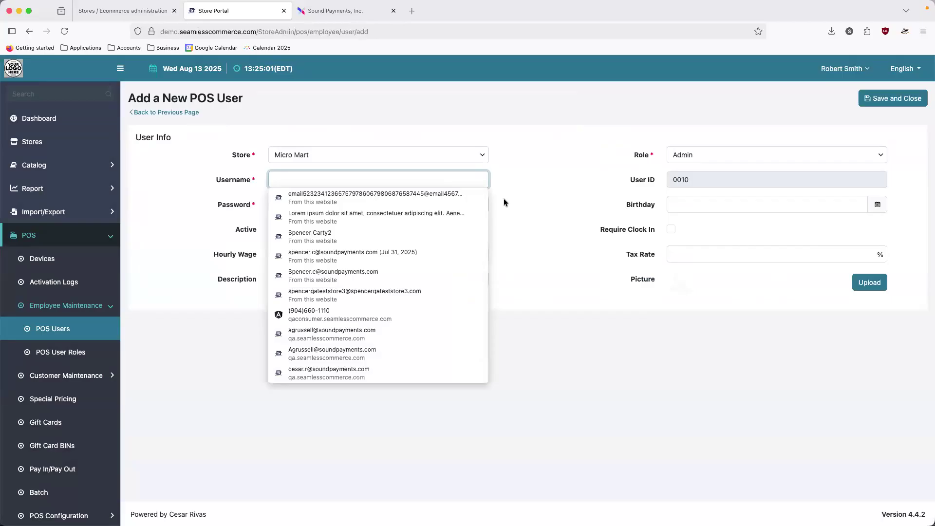
pyautogui.click(414, 199)
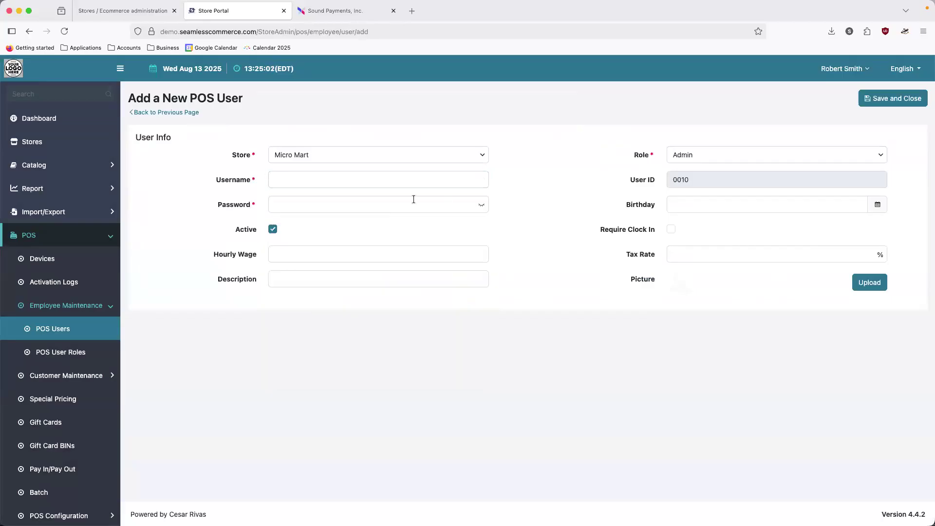
pyautogui.click(505, 215)
pyautogui.click(683, 161)
pyautogui.click(626, 157)
# Step: Open the Simple user's time card with start date July 1, 2025, then return to POS Users
pyautogui.click(193, 113)
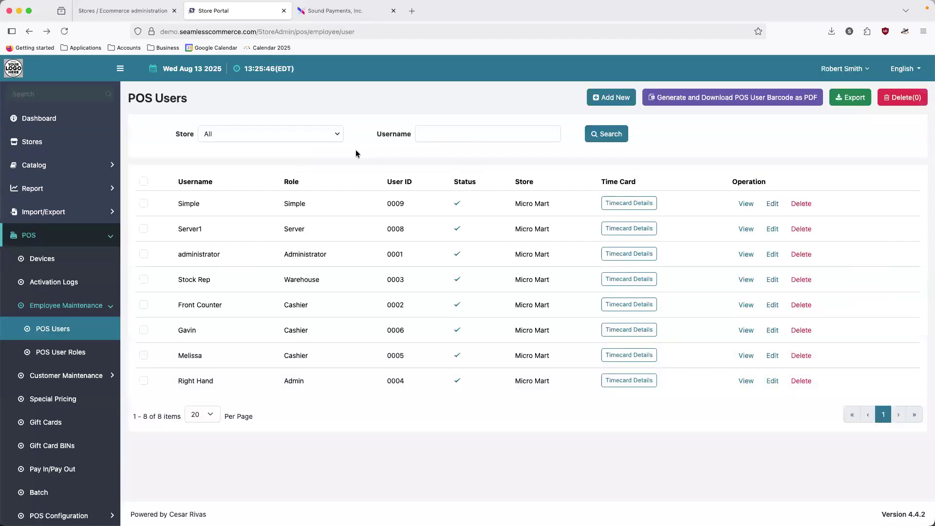
pyautogui.click(612, 204)
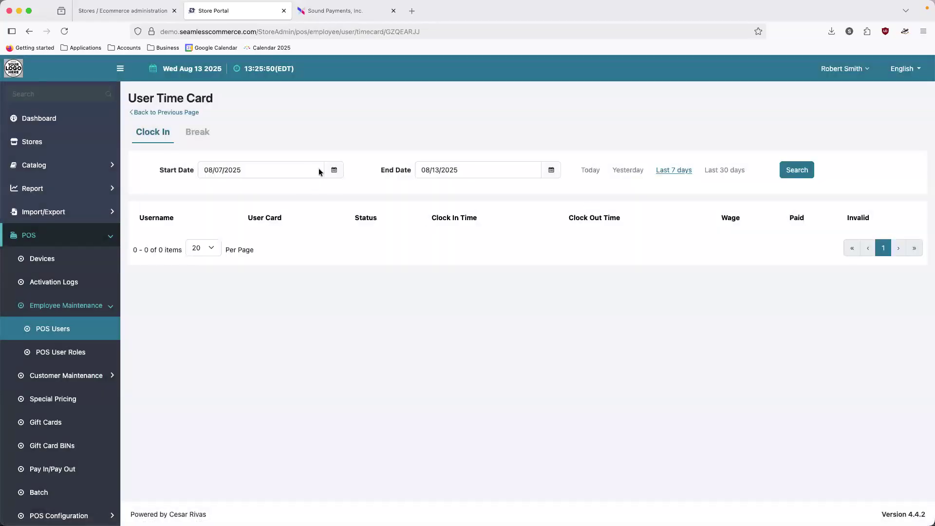
pyautogui.click(333, 173)
pyautogui.click(217, 201)
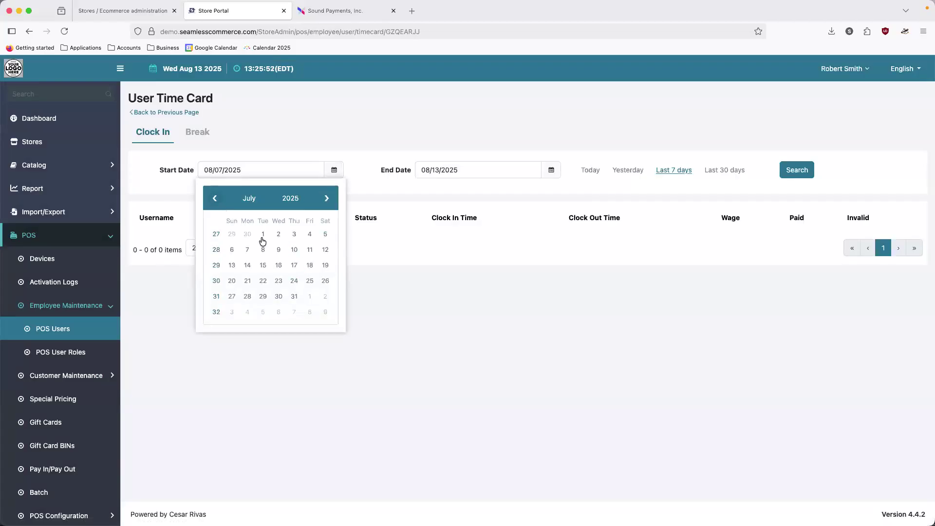
pyautogui.click(262, 235)
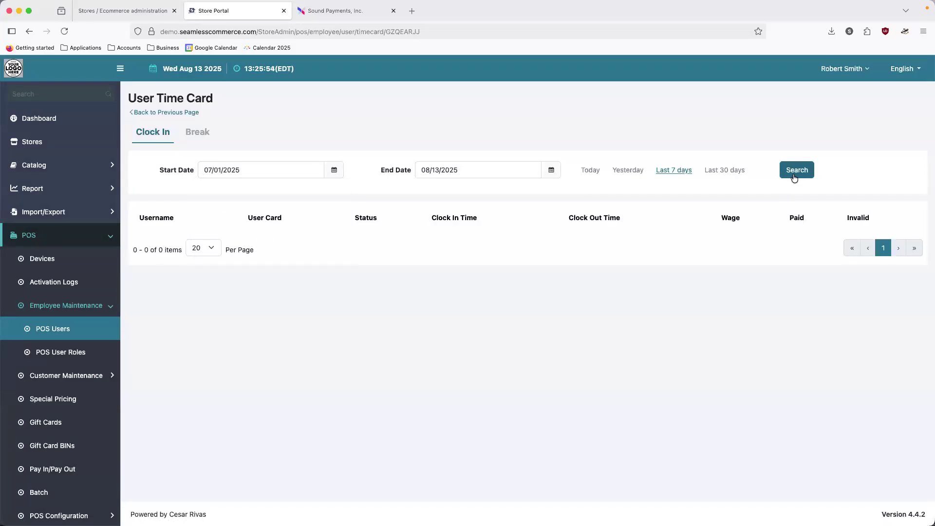
pyautogui.click(166, 112)
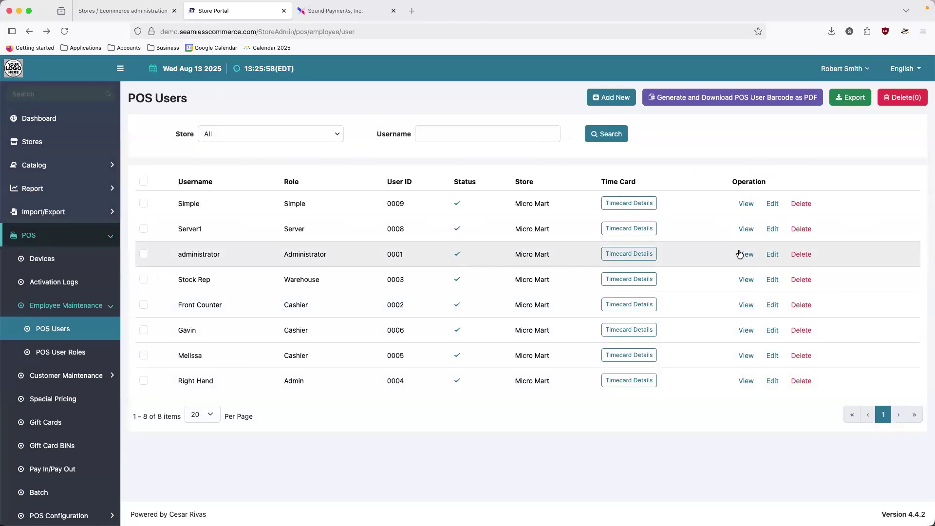
# Step: Search the administrator's time card from June 1, 2025, then try the last 30 and 7 days
pyautogui.click(643, 258)
pyautogui.click(334, 171)
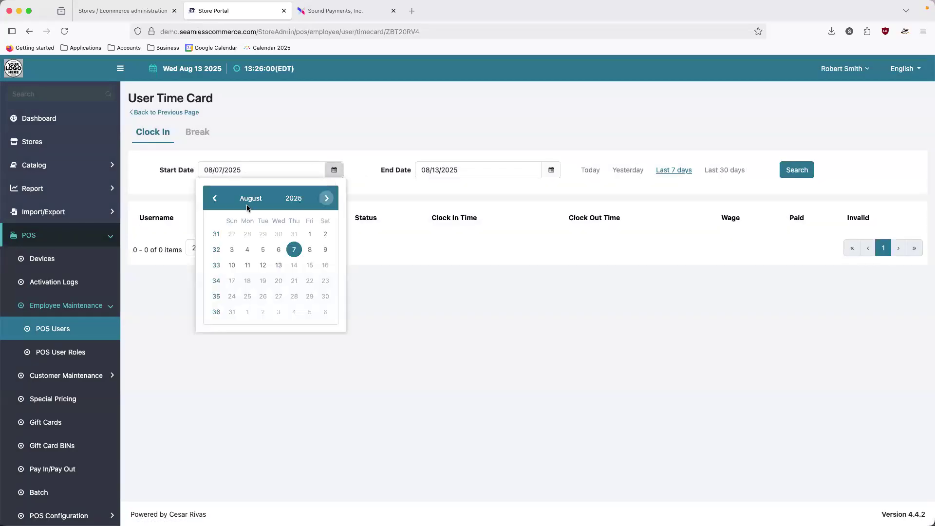
pyautogui.click(217, 199)
pyautogui.click(217, 199)
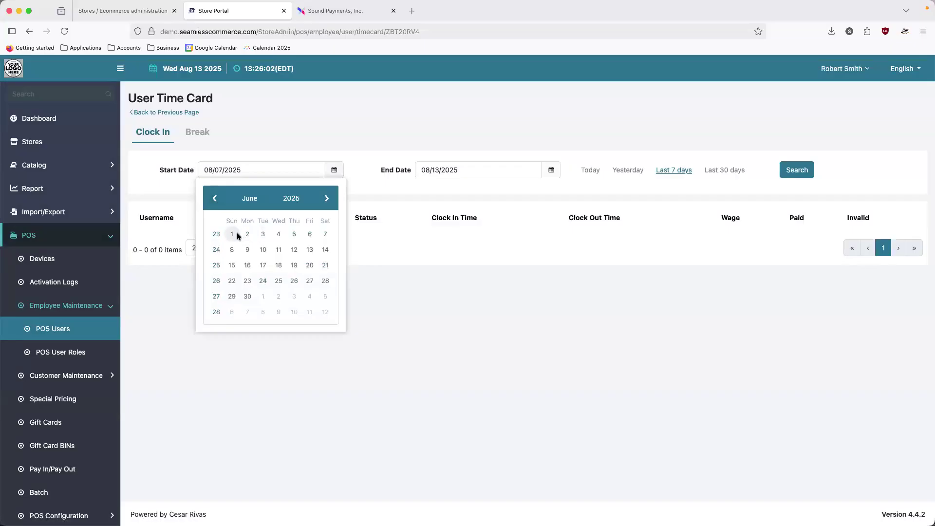
pyautogui.click(234, 234)
pyautogui.click(805, 175)
pyautogui.click(725, 172)
pyautogui.click(798, 176)
pyautogui.click(674, 170)
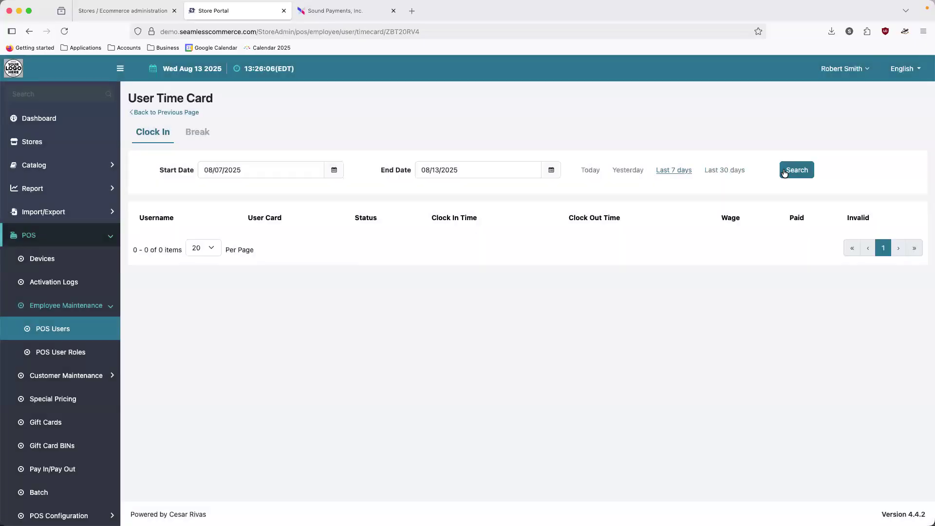
# Step: List the administrator's time card entries from June 1, 2025, then go back to POS Users
pyautogui.click(334, 170)
pyautogui.click(216, 198)
pyautogui.click(216, 199)
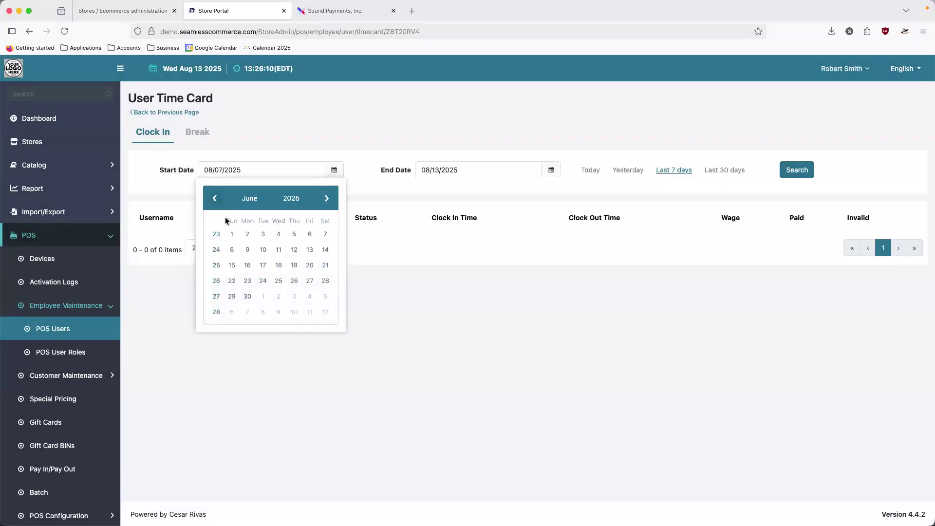
pyautogui.click(232, 235)
pyautogui.click(789, 172)
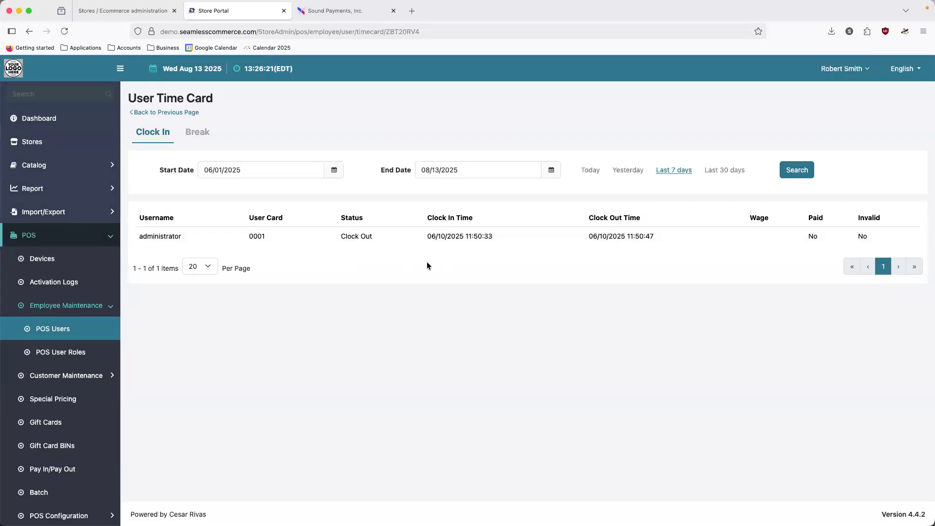
pyautogui.click(182, 114)
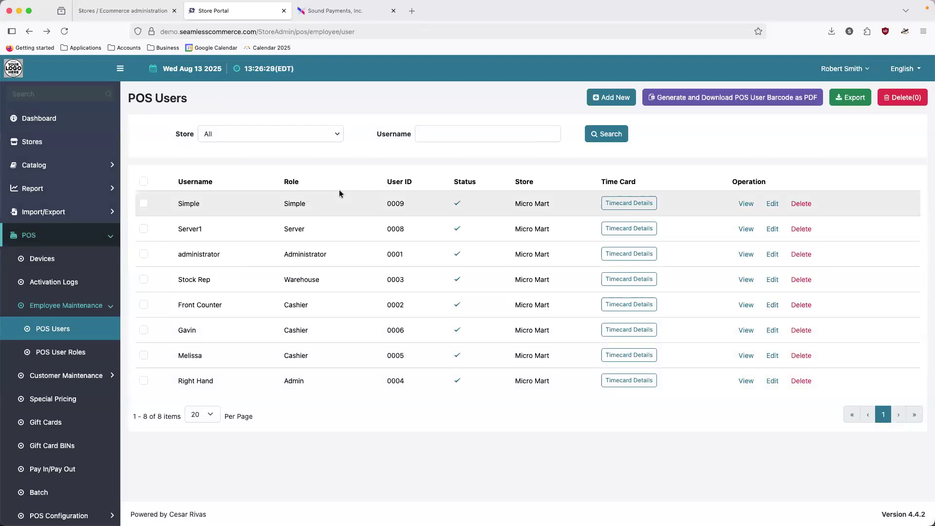
pyautogui.click(350, 11)
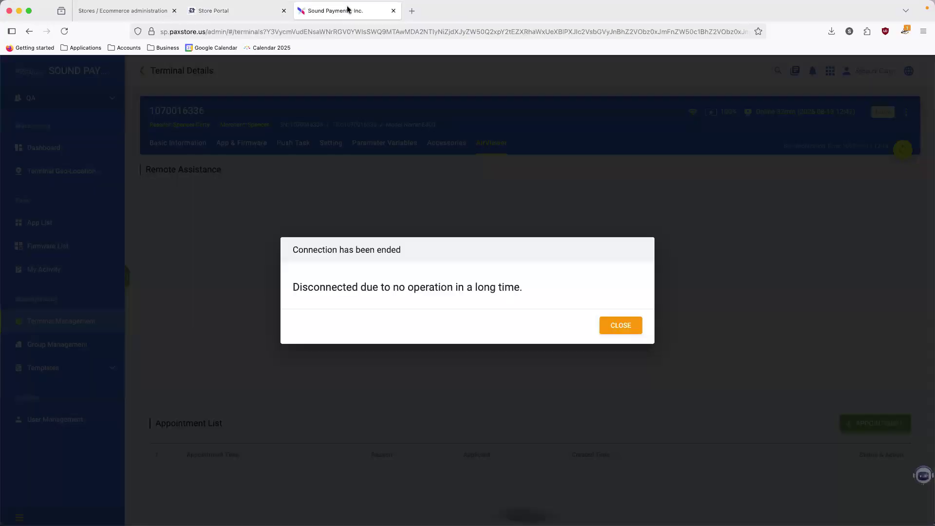
pyautogui.click(631, 331)
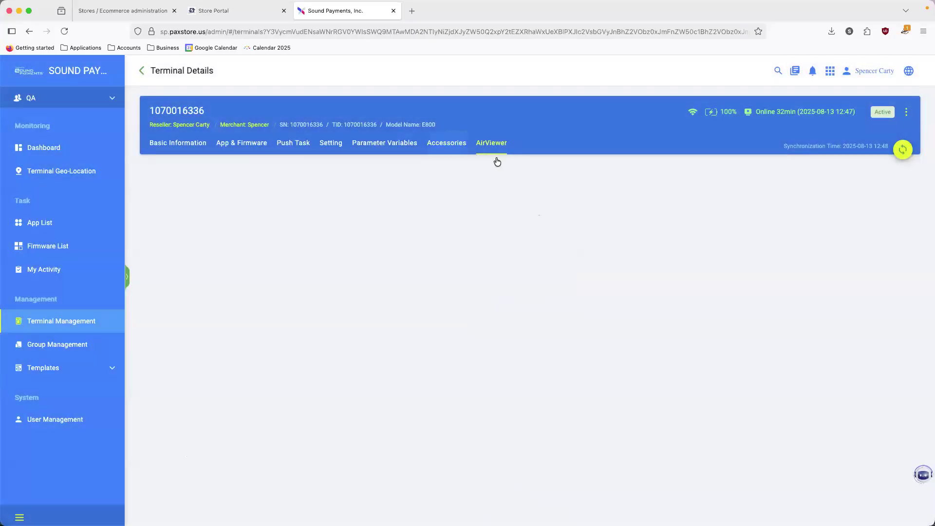
pyautogui.click(556, 349)
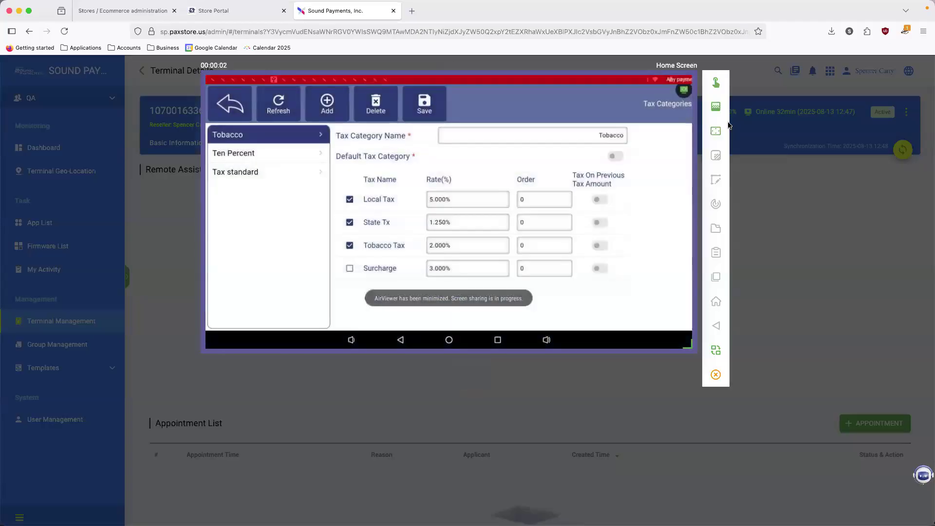
pyautogui.moveTo(716, 130)
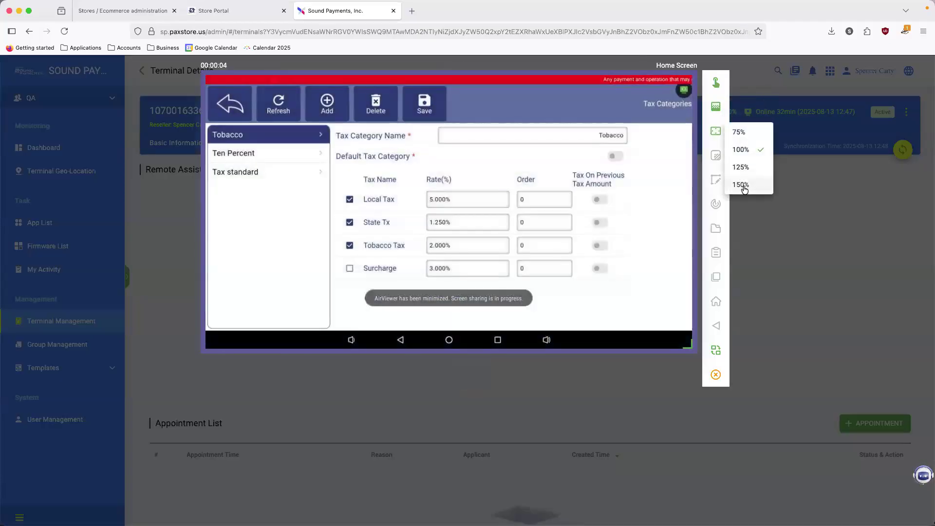
pyautogui.click(745, 185)
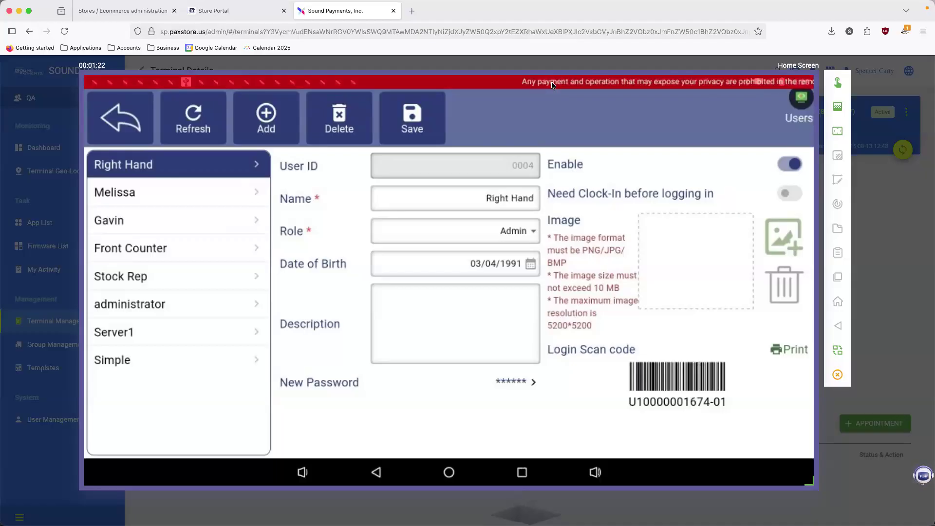
# Step: Return to the Store Portal's POS Users and bring up the user timecard export for 08/07/2025–08/13/2025
pyautogui.click(236, 14)
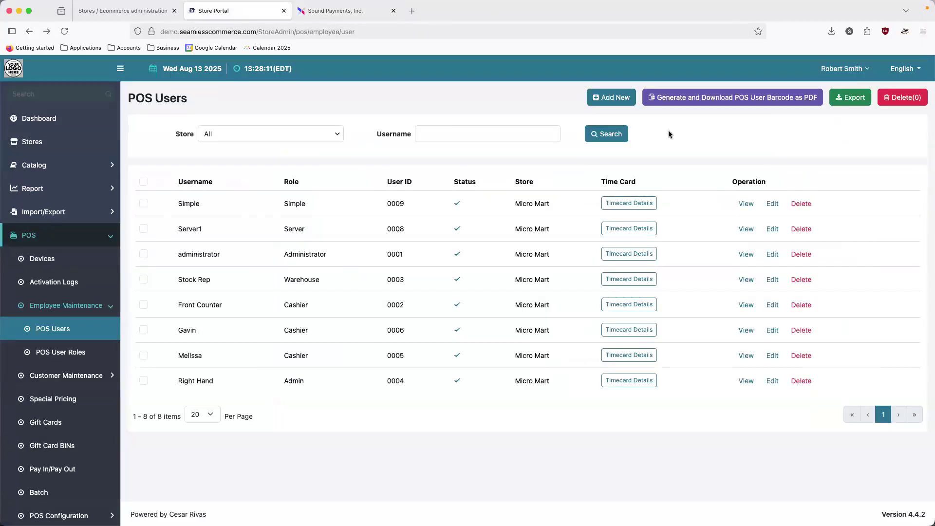
pyautogui.click(842, 99)
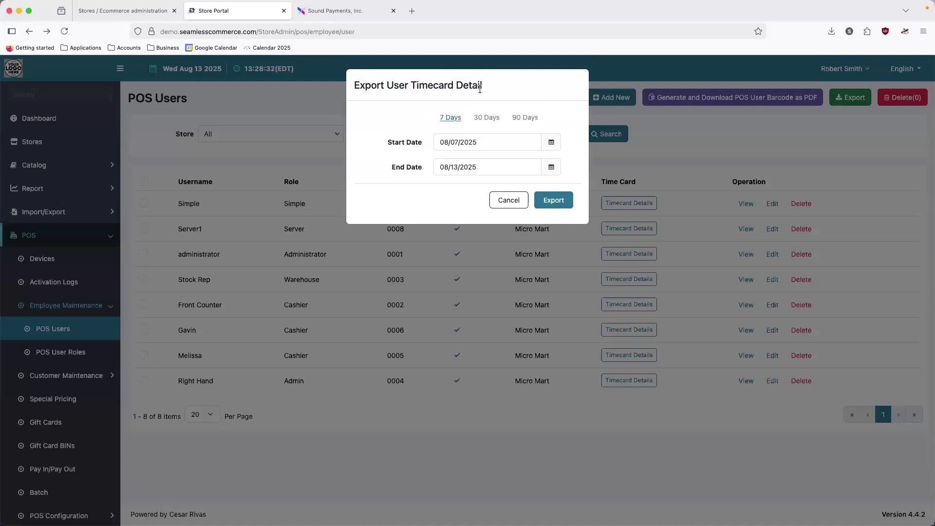
# Step: Cancel the timecard export and go to the Receipts page via a 'rec' sidebar search
pyautogui.click(501, 197)
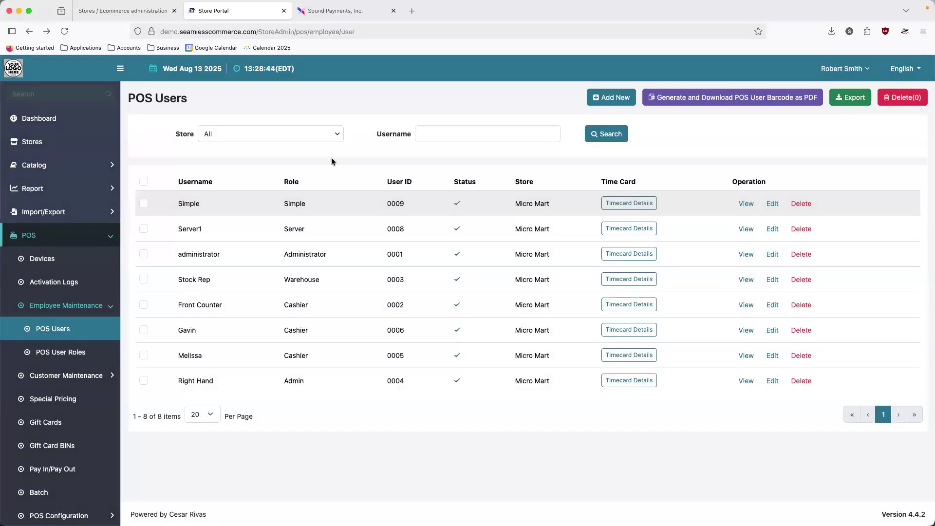
pyautogui.click(62, 89)
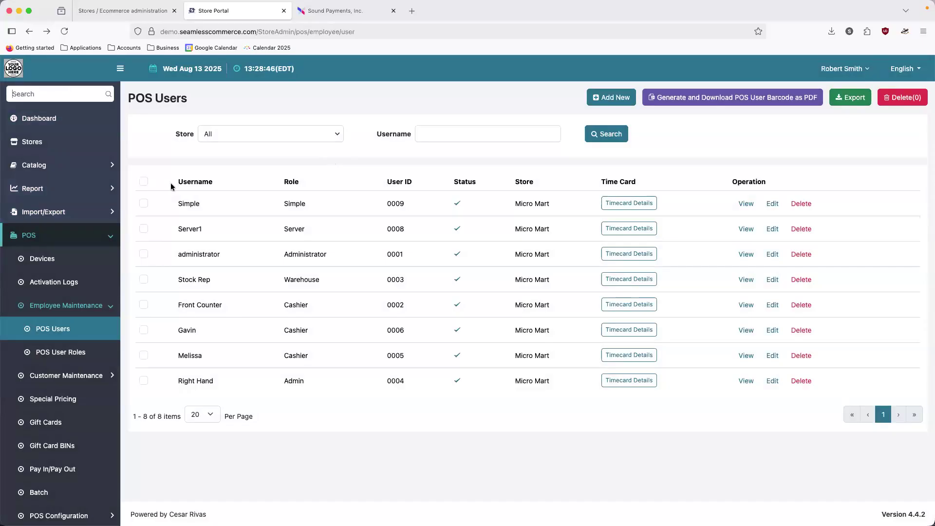
pyautogui.write('rec')
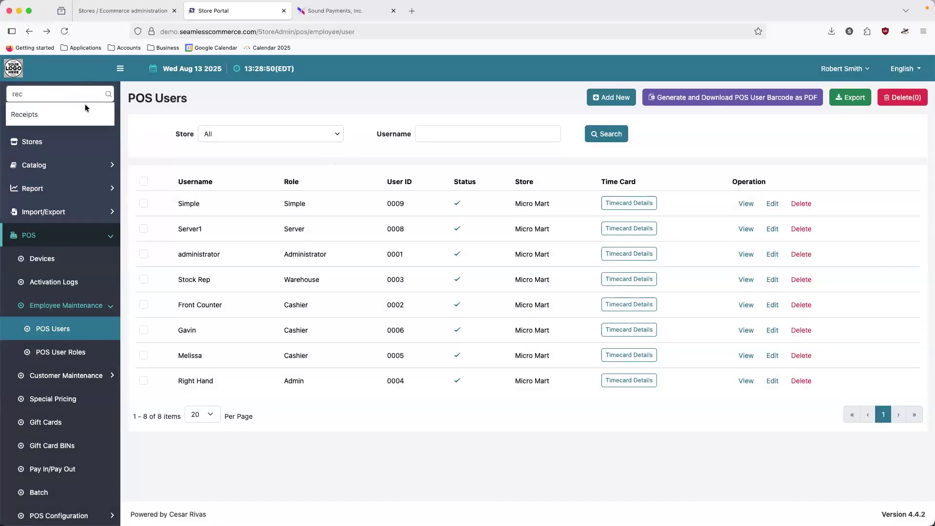
pyautogui.click(33, 113)
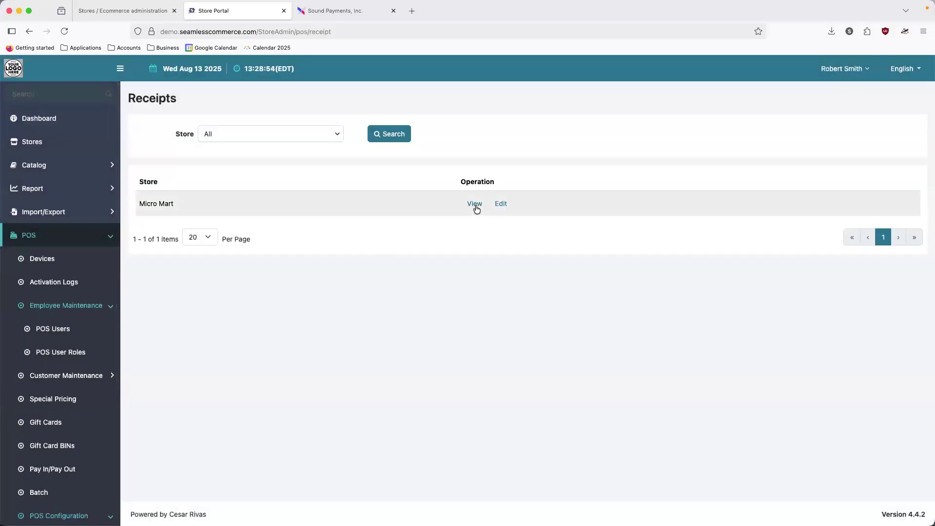
# Step: Edit the Micro Mart receipt, looking over the form and switching Logo off and back on
pyautogui.click(500, 204)
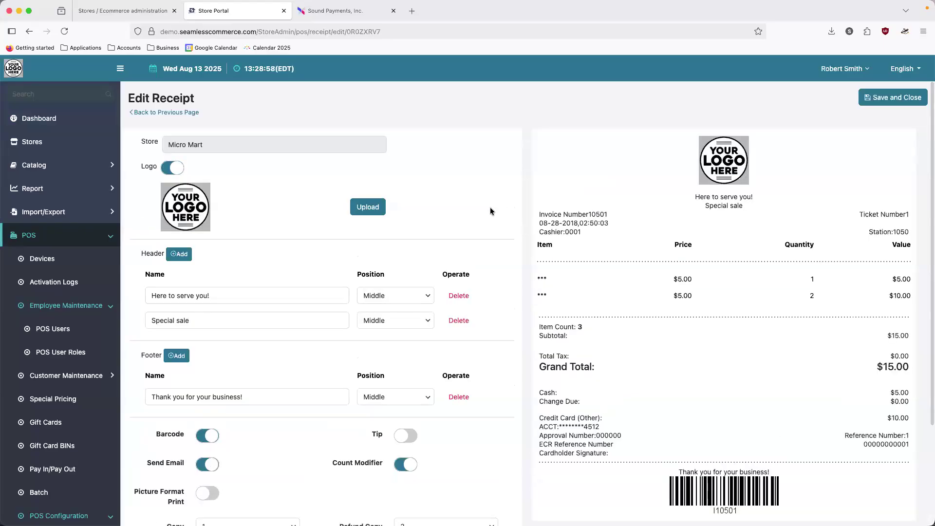
pyautogui.scroll(-3, 490, 211)
pyautogui.scroll(2, 490, 211)
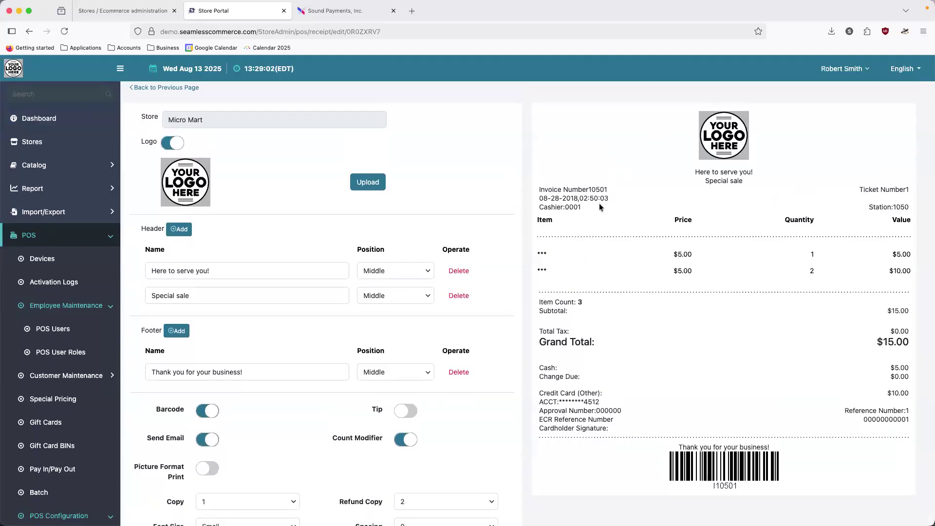
pyautogui.scroll(-3, 474, 240)
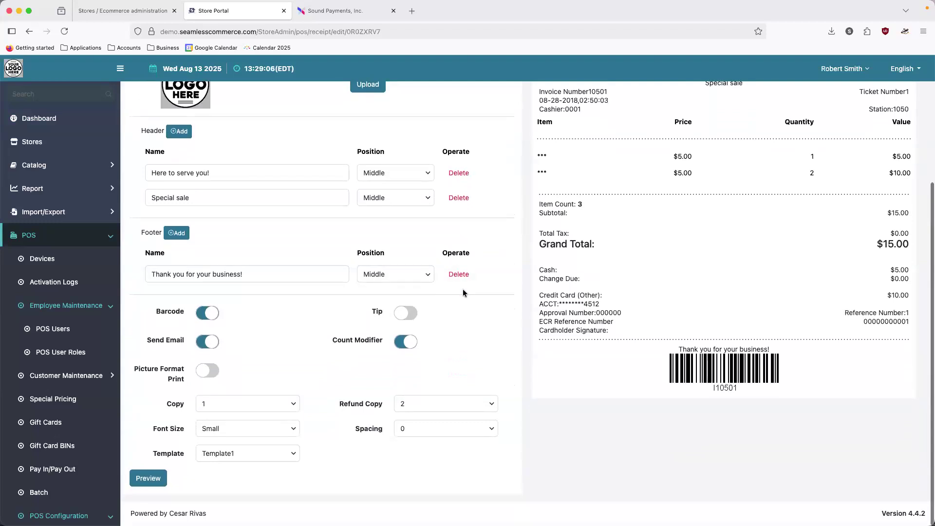
pyautogui.scroll(4, 463, 290)
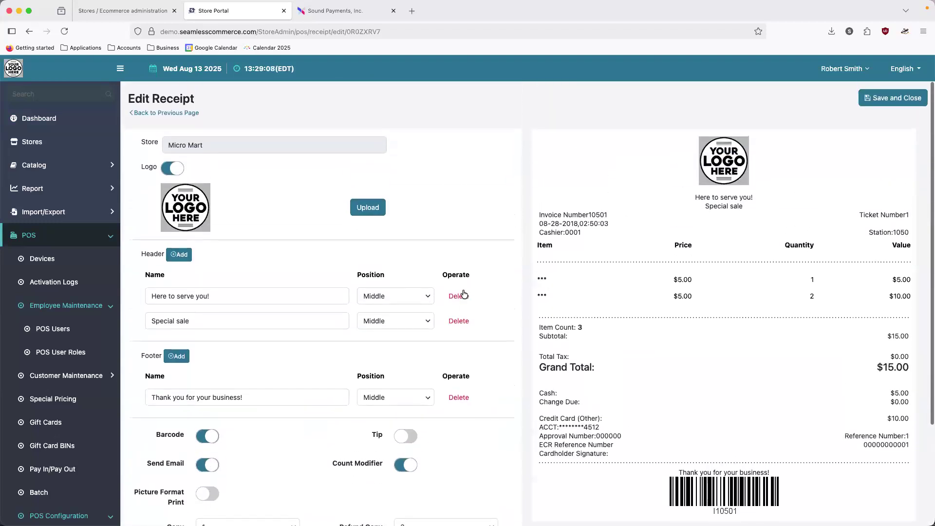
pyautogui.click(173, 170)
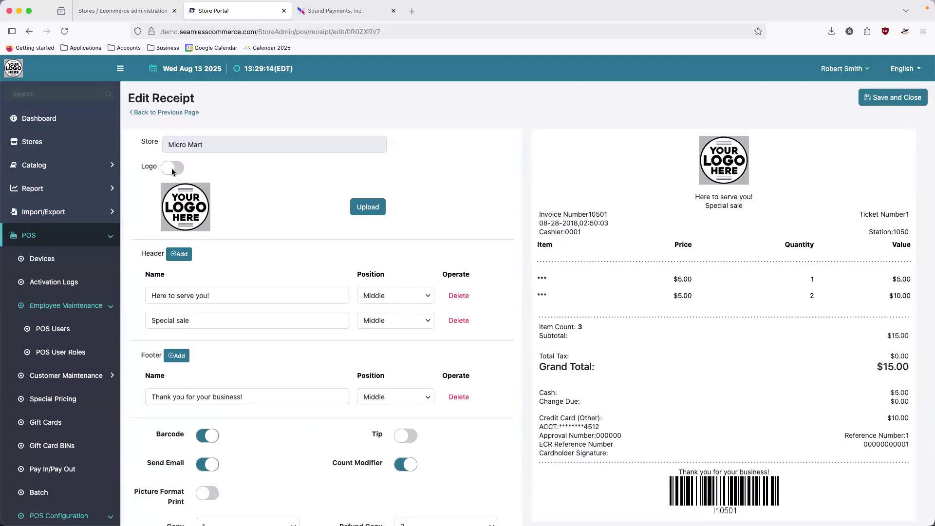
pyautogui.click(172, 168)
pyautogui.scroll(-1, 341, 238)
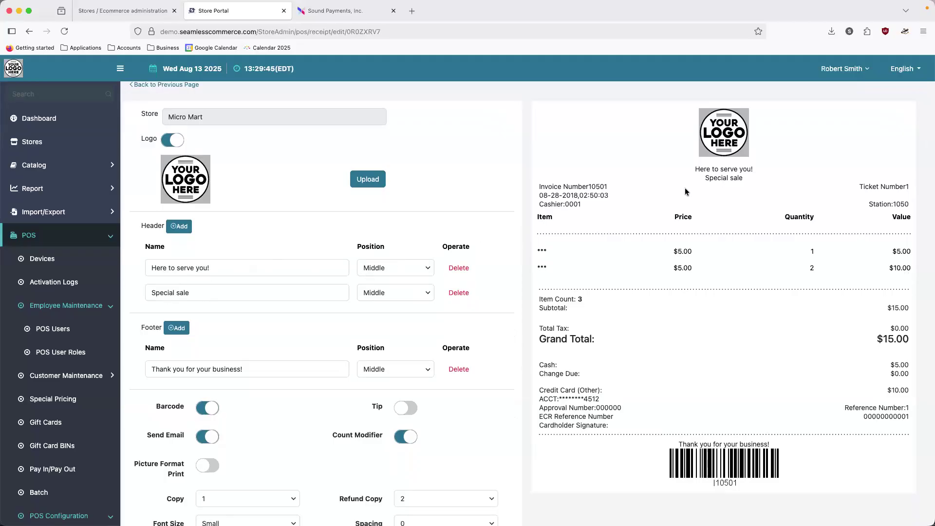
pyautogui.moveTo(694, 169)
pyautogui.mouseDown()
pyautogui.moveTo(754, 167)
pyautogui.moveTo(757, 176)
pyautogui.moveTo(705, 179)
pyautogui.moveTo(694, 169)
pyautogui.mouseUp()
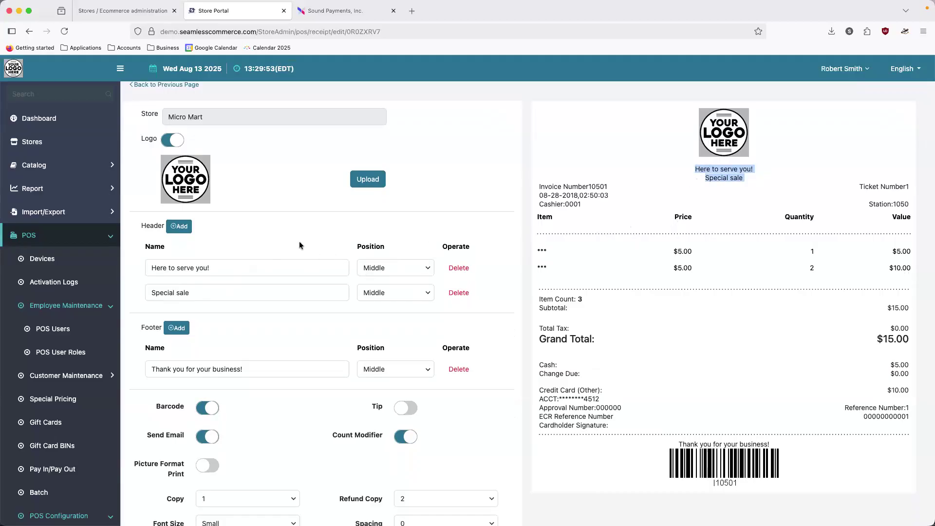
pyautogui.click(288, 278)
pyautogui.scroll(-1, 283, 322)
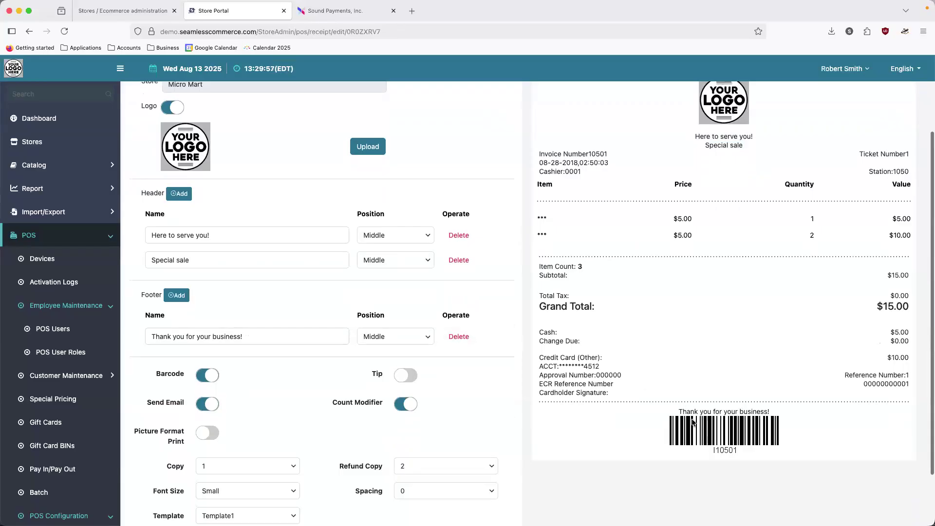
pyautogui.moveTo(678, 410); pyautogui.dragTo(772, 414)
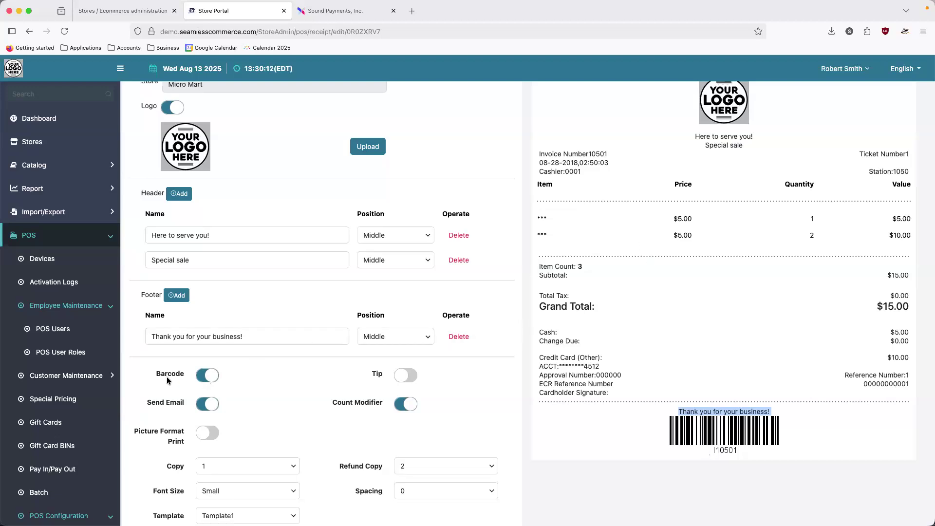
pyautogui.click(204, 383)
pyautogui.click(204, 383)
pyautogui.click(204, 383)
pyautogui.click(204, 383)
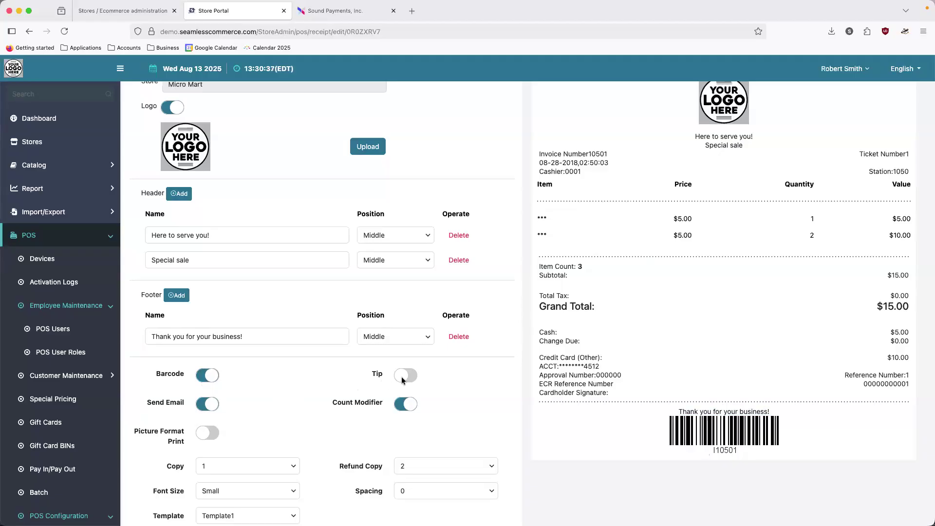
# Step: Preview the Micro Mart receipt with tips enabled, showing Tip, Total and a $15.00 grand total
pyautogui.scroll(-3, 396, 385)
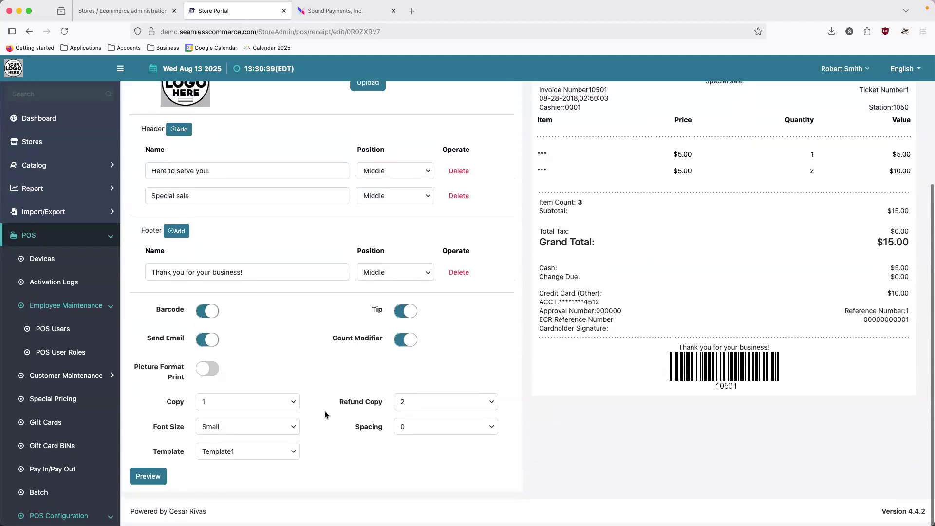
pyautogui.click(148, 479)
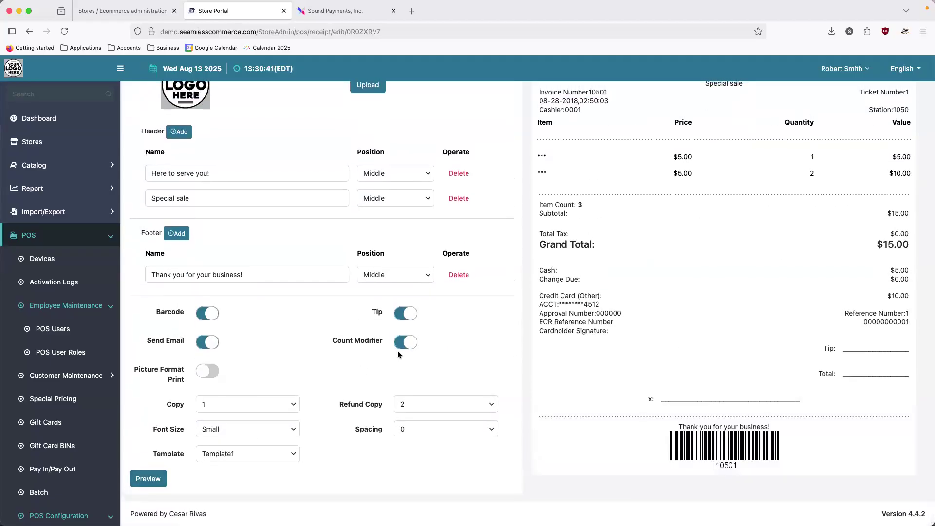
pyautogui.scroll(1, 397, 350)
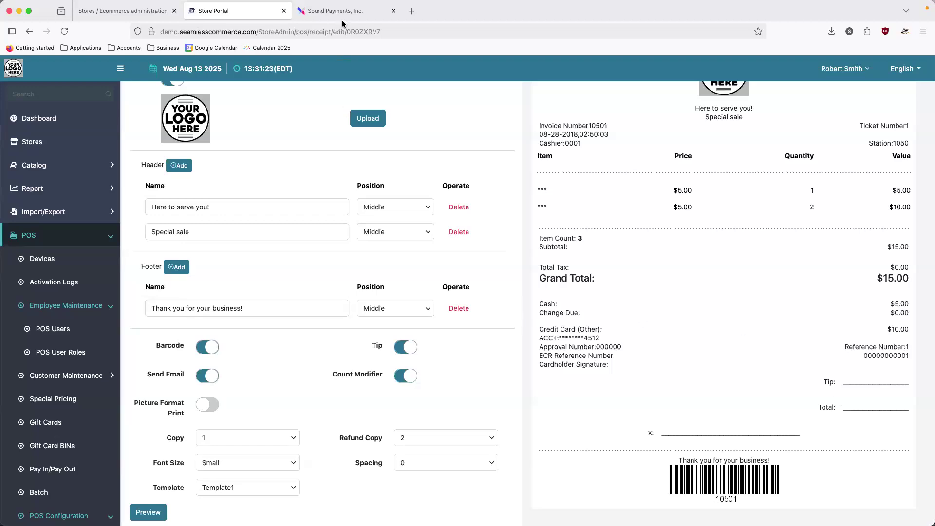
# Step: Review the terminal's settings in AirViewer at high image quality, then return to the receipt editor
pyautogui.moveTo(342, 21)
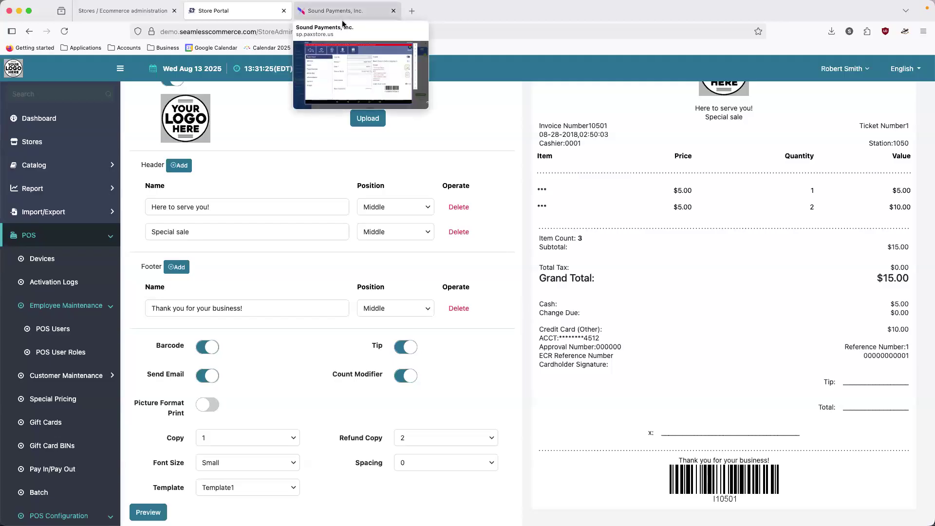
pyautogui.click(343, 20)
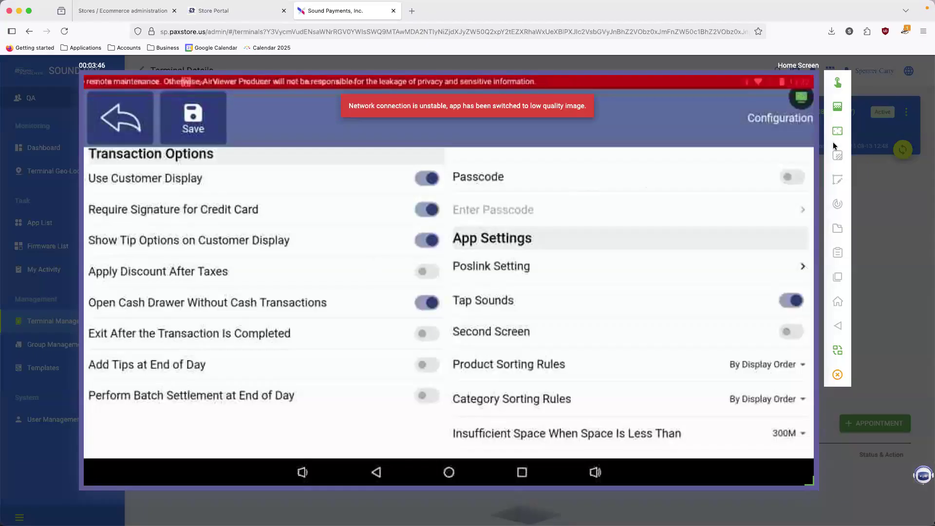
pyautogui.click(837, 108)
pyautogui.click(879, 109)
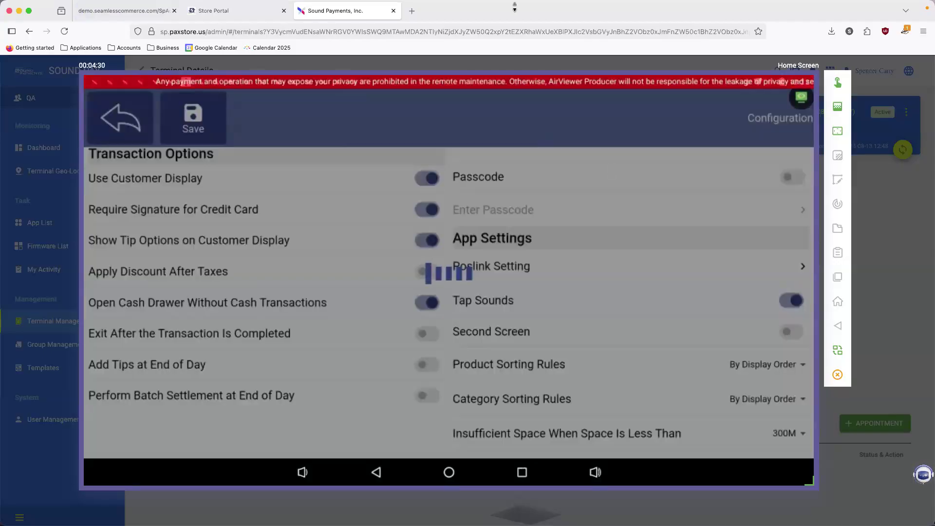
pyautogui.click(213, 10)
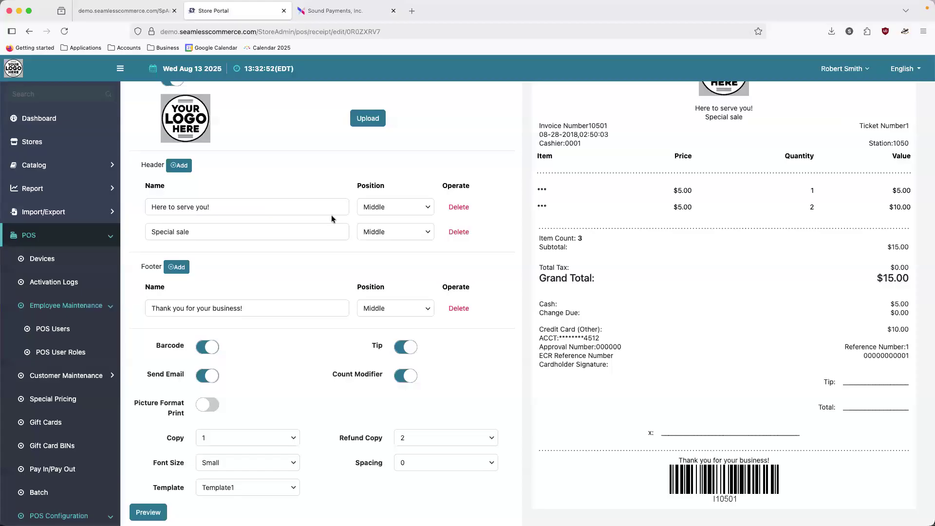
pyautogui.scroll(-1, 332, 212)
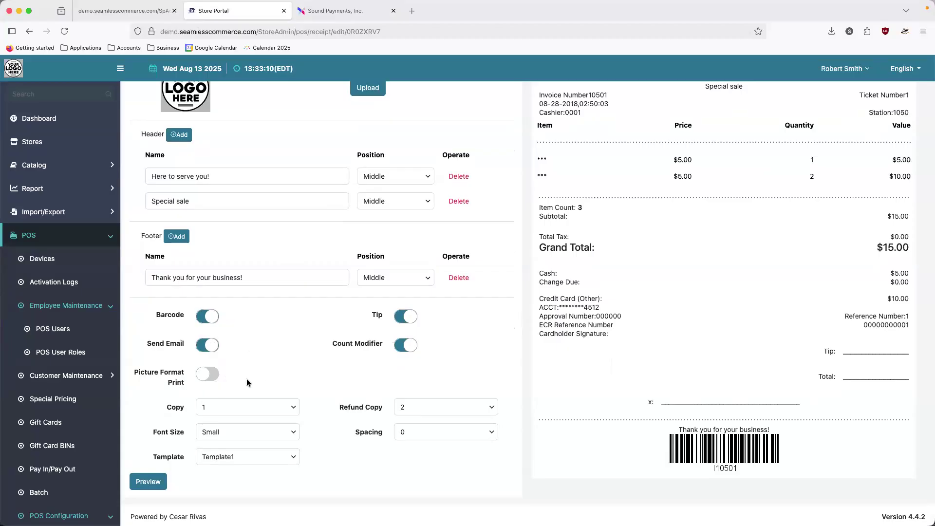
pyautogui.scroll(3, 247, 379)
pyautogui.scroll(-3, 448, 348)
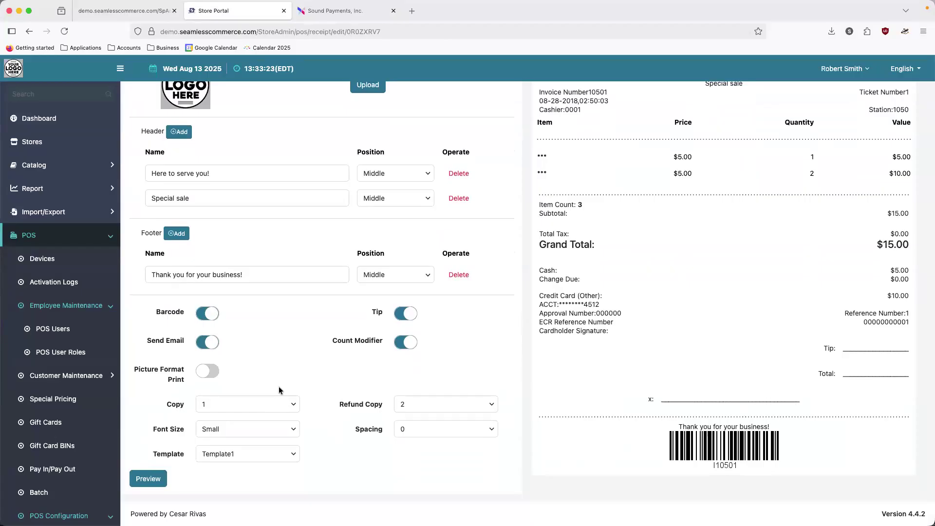
pyautogui.click(258, 429)
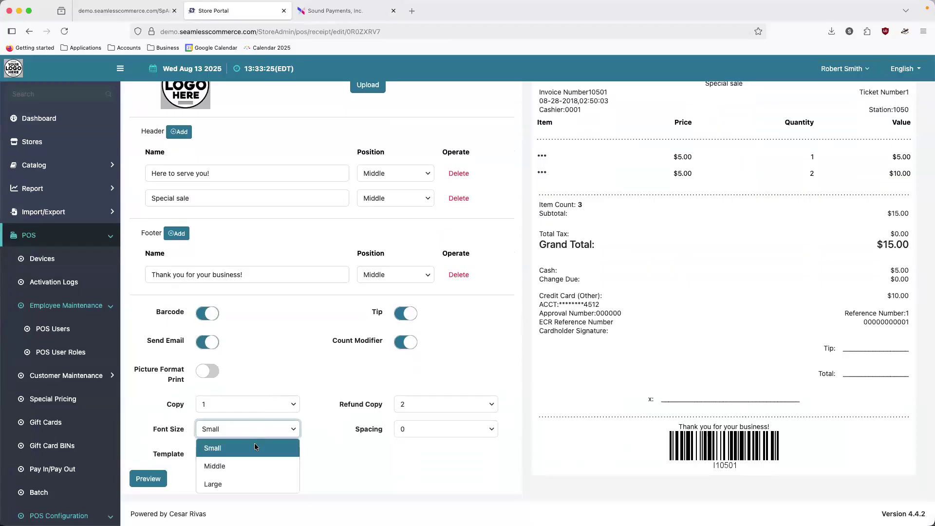
pyautogui.click(248, 465)
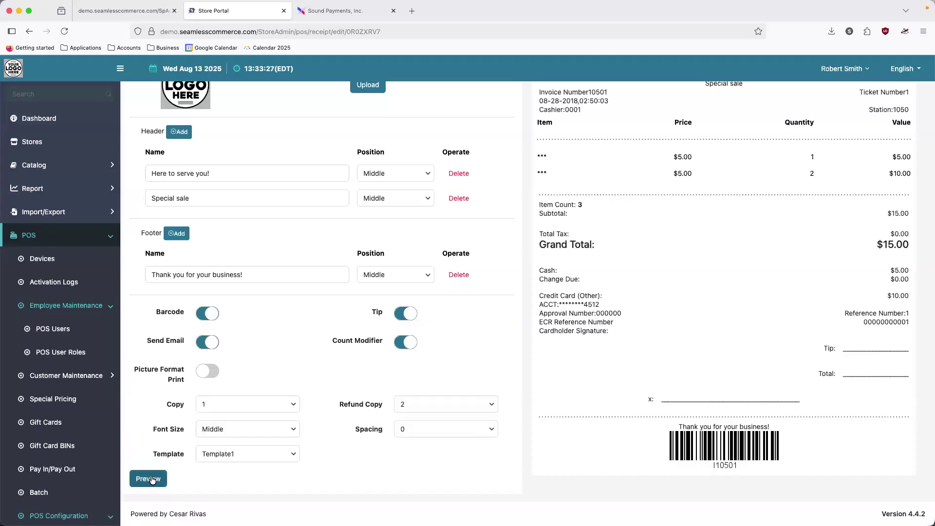
pyautogui.click(221, 436)
pyautogui.click(222, 457)
# Step: Turn off the receipt's Tip line and review the terminal's Receipt Setup list in AirViewer
pyautogui.click(405, 315)
pyautogui.click(343, 12)
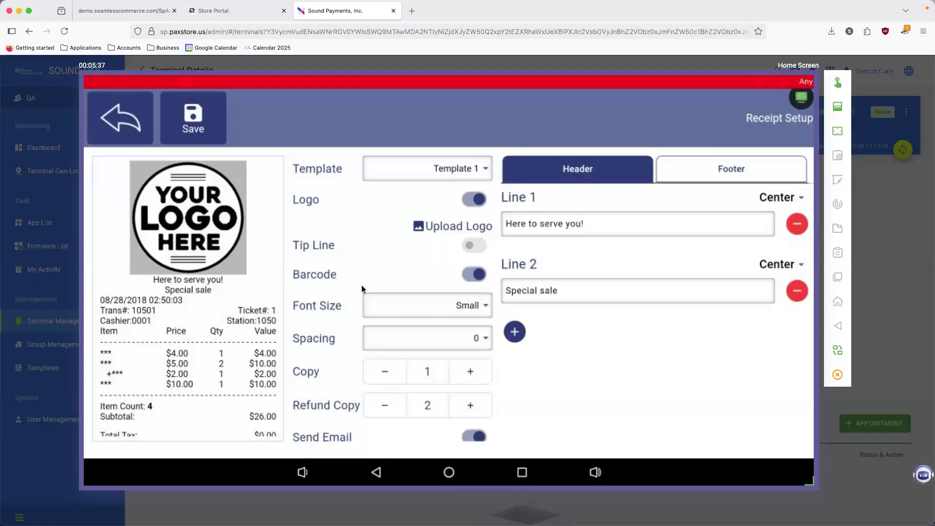
pyautogui.scroll(-2, 362, 289)
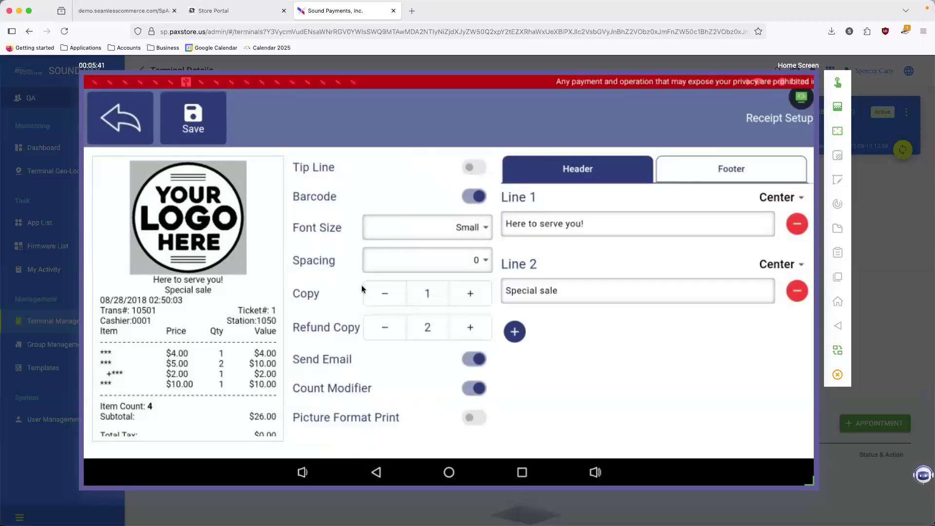
# Step: Head back to the Store Portal and choose Catalog > Products, triggering the unsaved-changes warning
pyautogui.click(243, 16)
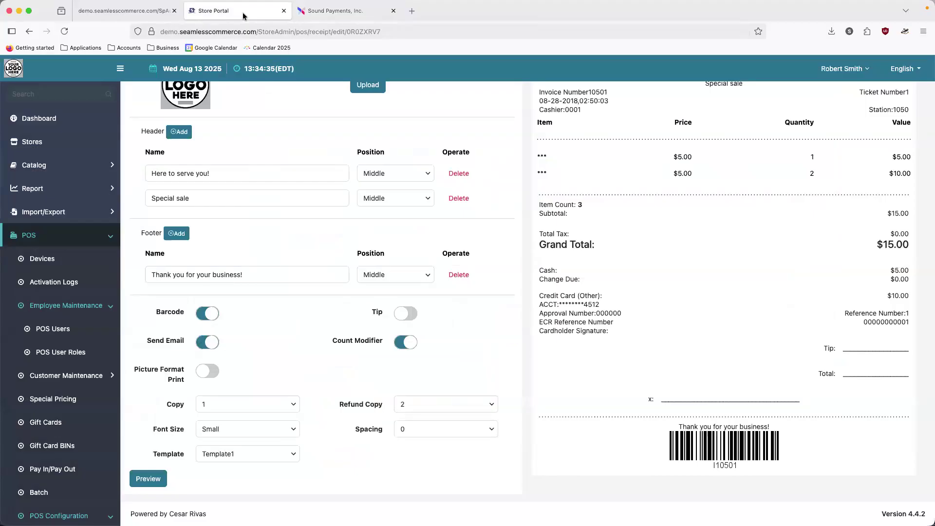
pyautogui.click(93, 170)
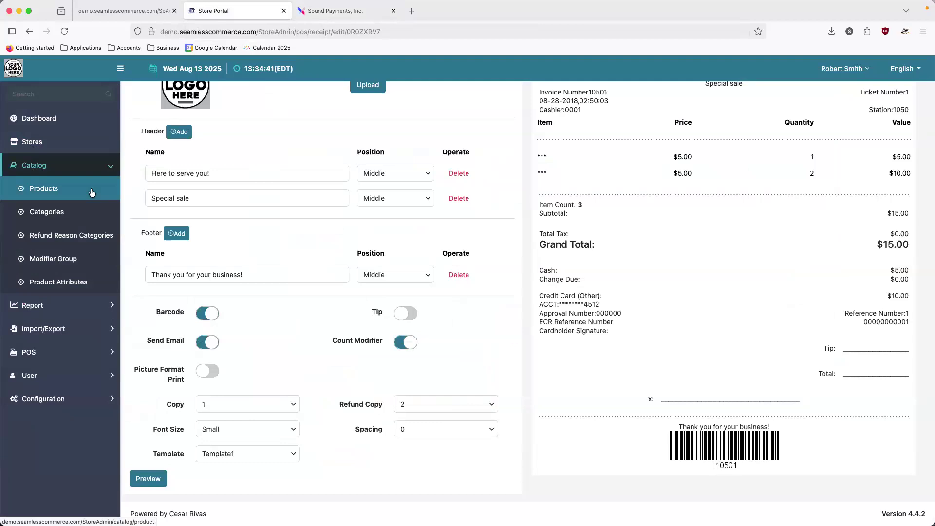
pyautogui.click(91, 188)
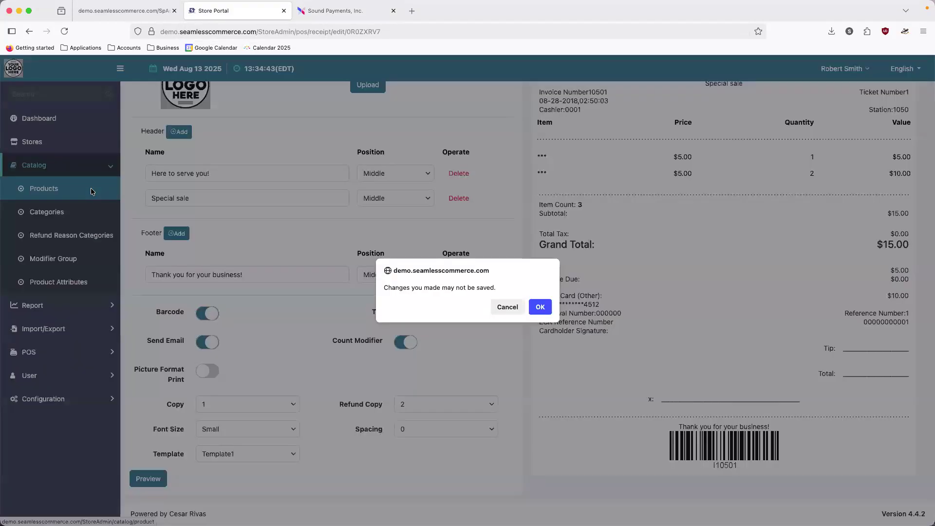
# Step: Discard the receipt changes and browse the 83-item Products list
pyautogui.click(540, 308)
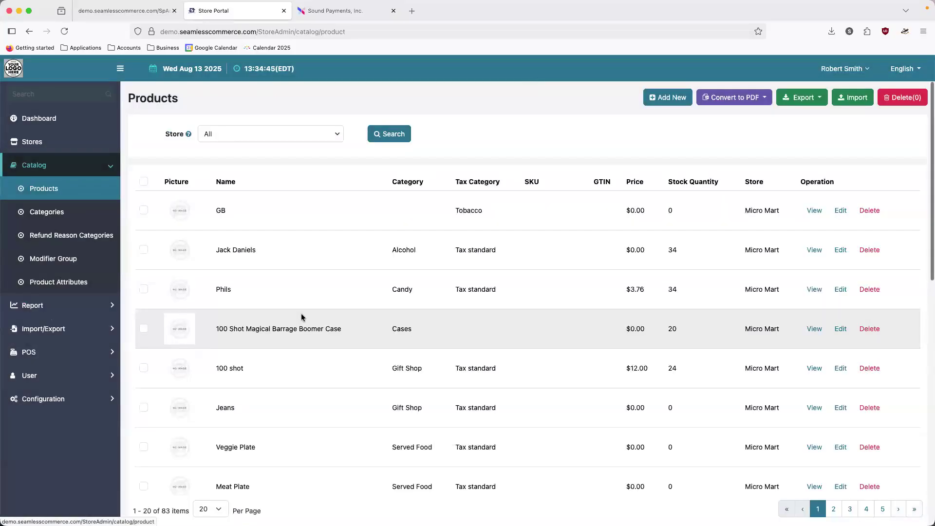
pyautogui.scroll(-10, 301, 317)
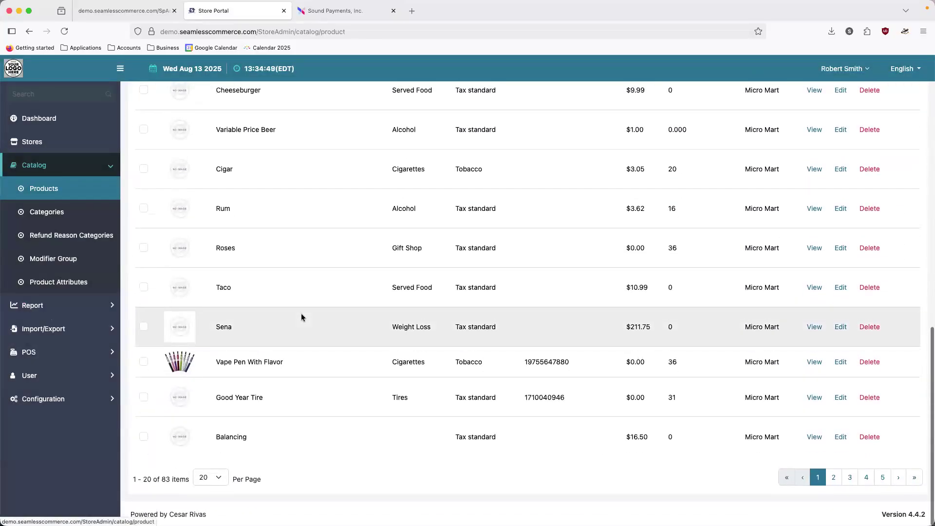
pyautogui.scroll(10, 301, 317)
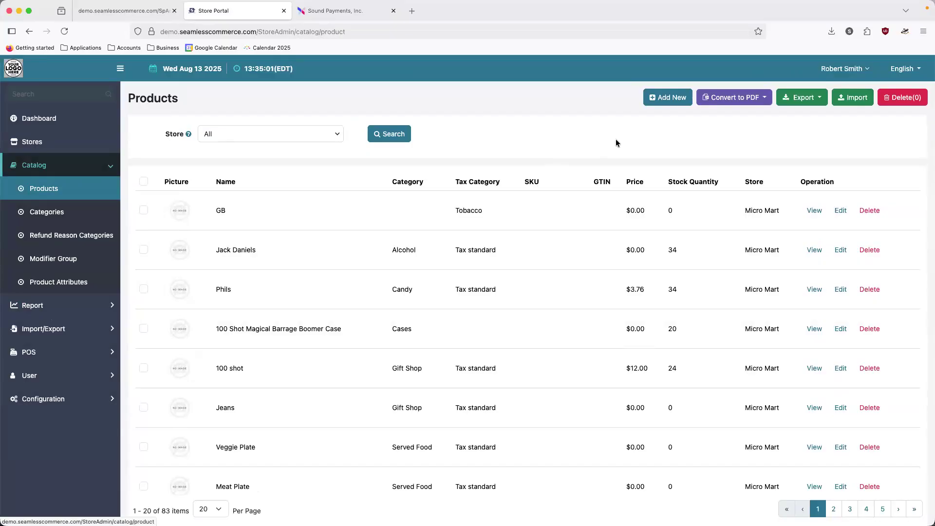
pyautogui.click(855, 102)
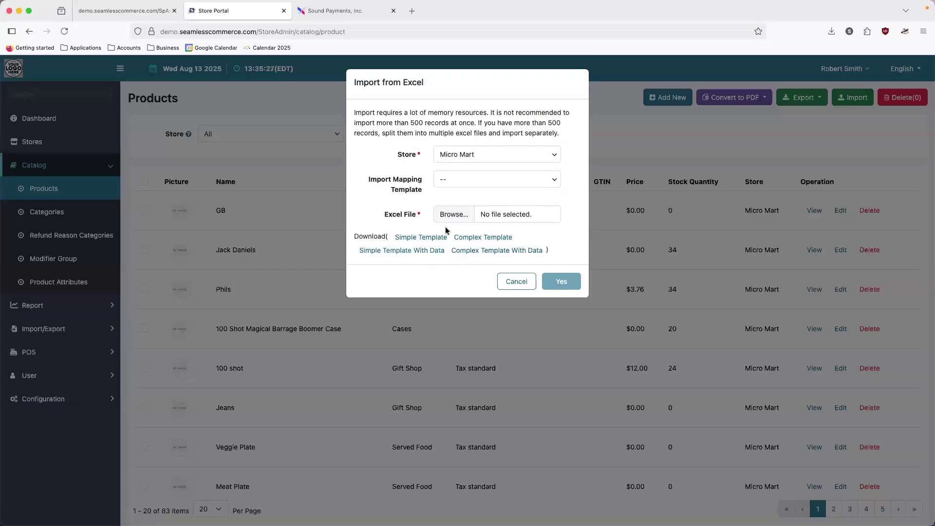
pyautogui.click(505, 278)
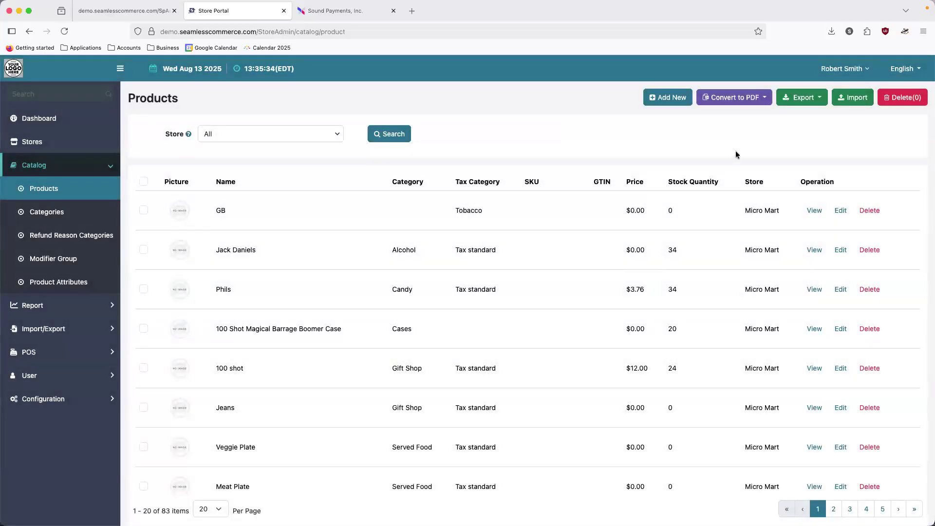
# Step: Look over the Excel export and PDF conversion choices, then start a new product
pyautogui.click(803, 98)
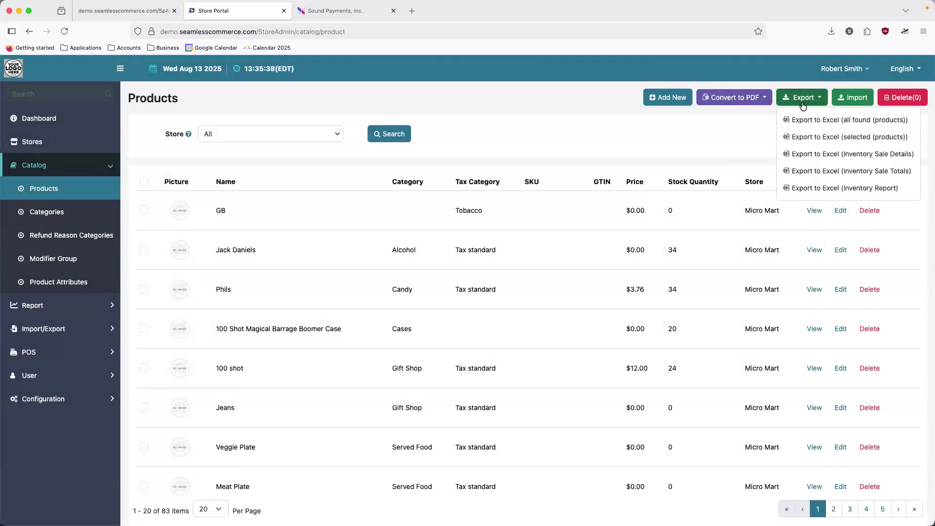
pyautogui.click(752, 148)
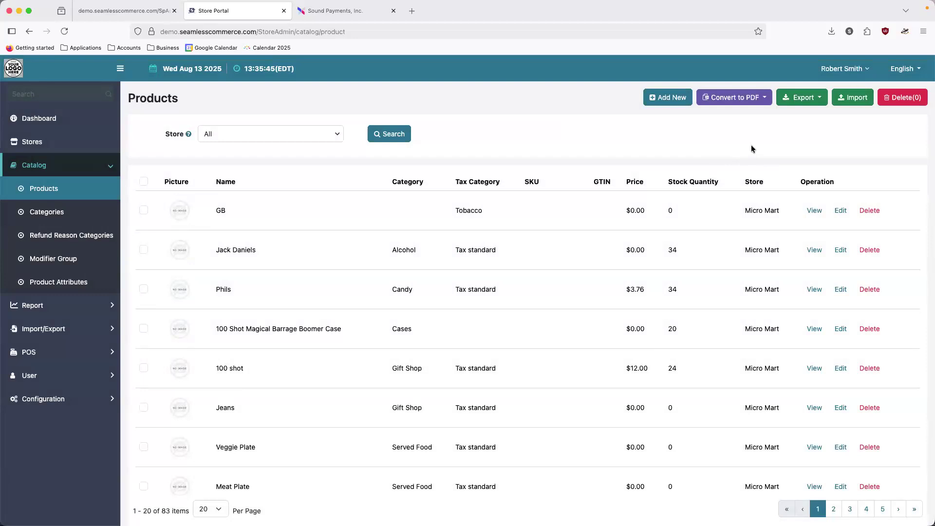
pyautogui.click(750, 101)
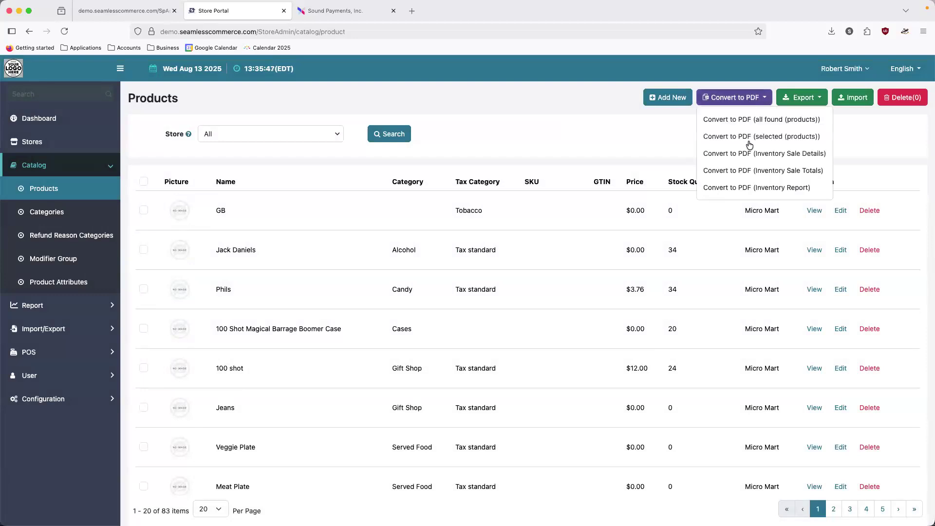
pyautogui.click(674, 142)
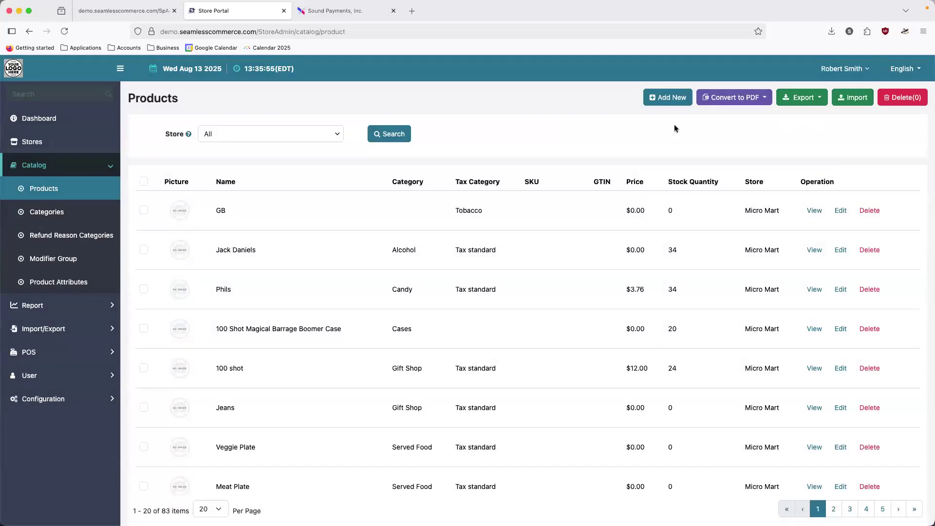
pyautogui.click(665, 100)
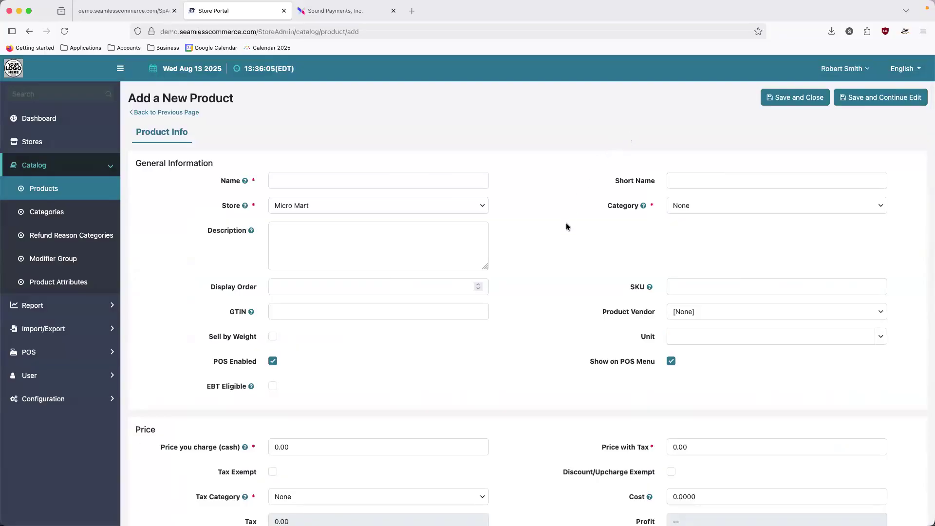
# Step: Review the blank new product form, leaving Name empty, and show the Category dropdown options
pyautogui.scroll(-7, 567, 226)
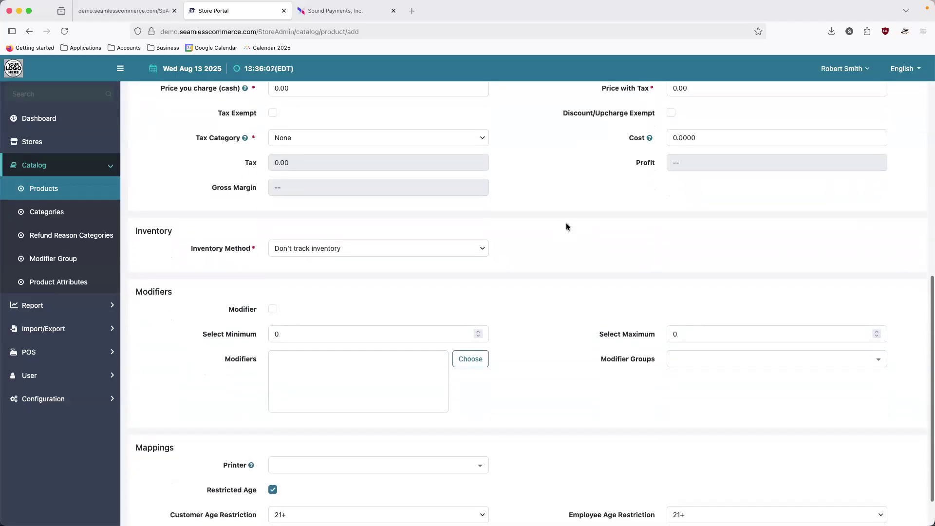
pyautogui.scroll(2, 567, 226)
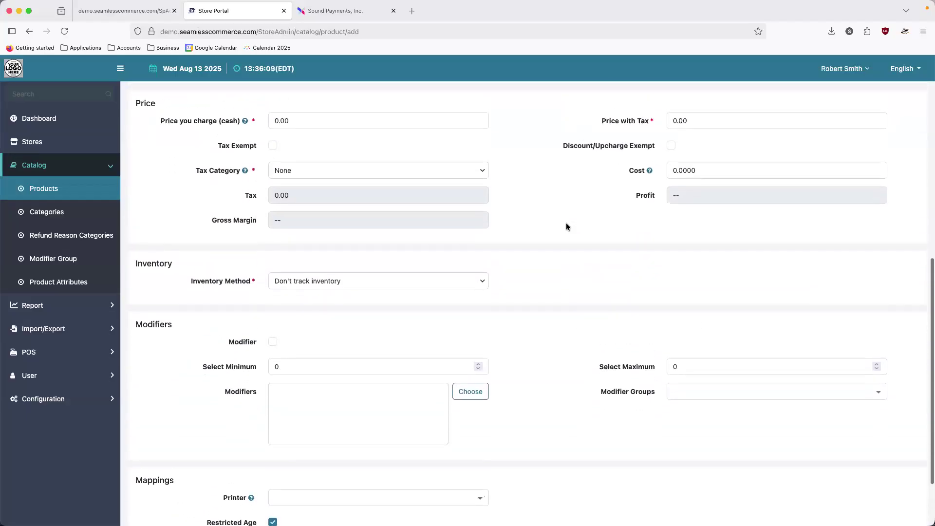
pyautogui.scroll(7, 566, 225)
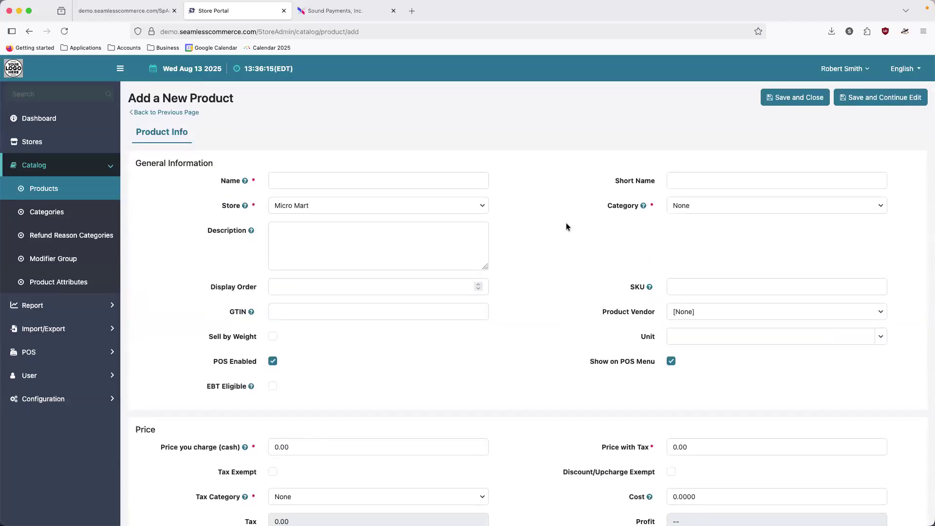
pyautogui.click(476, 181)
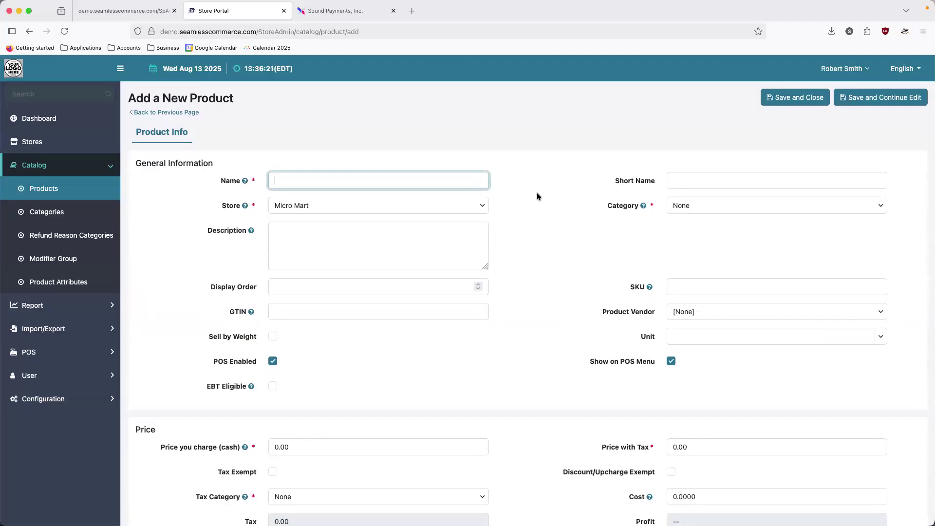
pyautogui.click(537, 192)
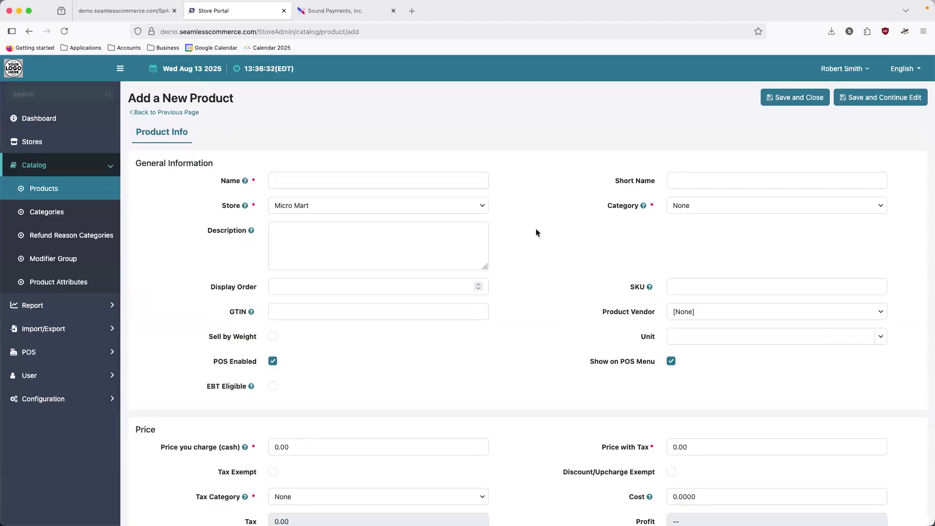
pyautogui.click(700, 211)
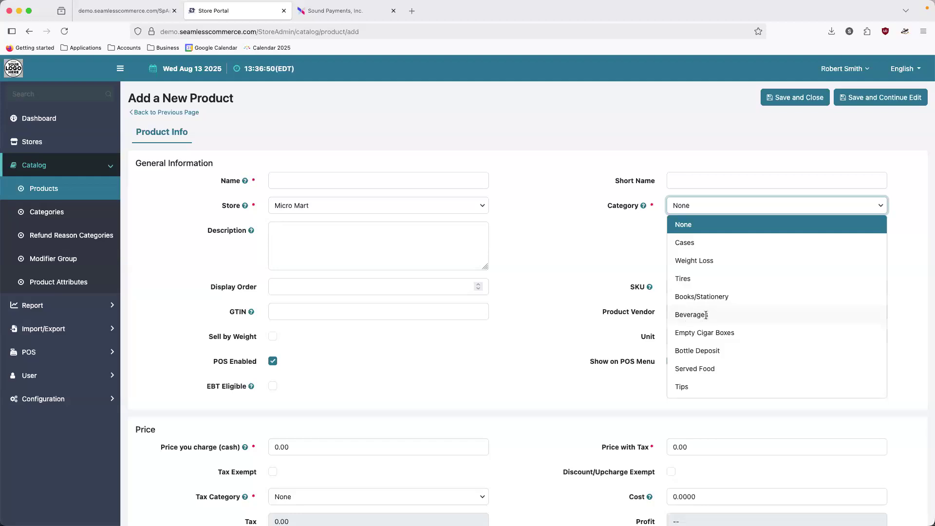
pyautogui.click(591, 307)
pyautogui.scroll(-1, 591, 306)
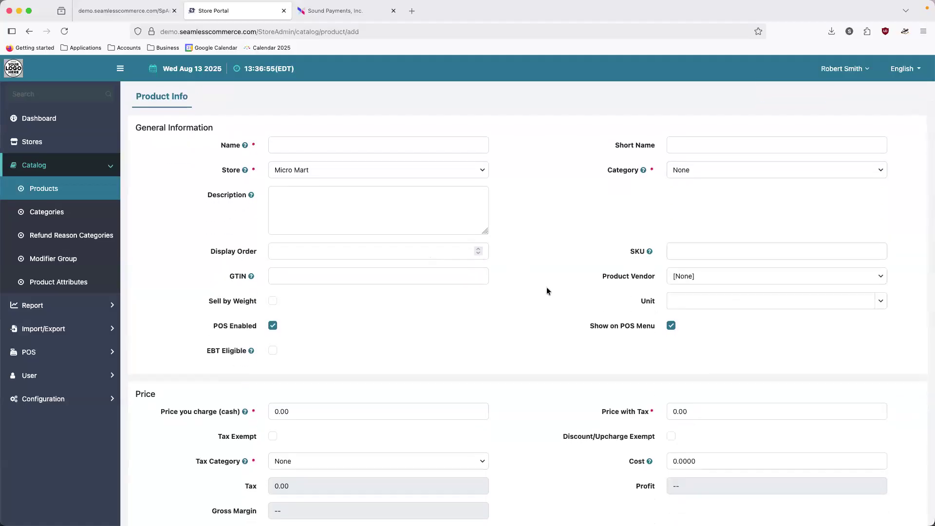
pyautogui.click(443, 251)
pyautogui.write('1')
pyautogui.press('BackSpace')
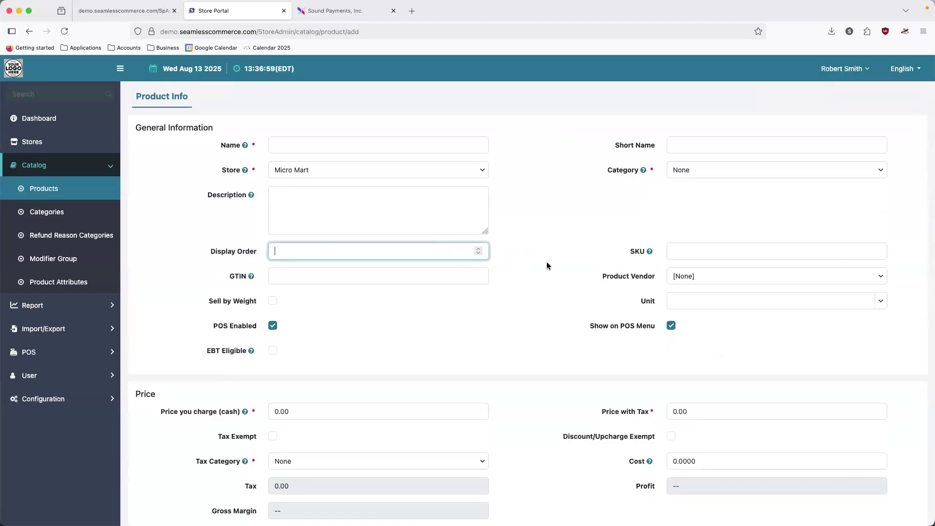
pyautogui.click(576, 261)
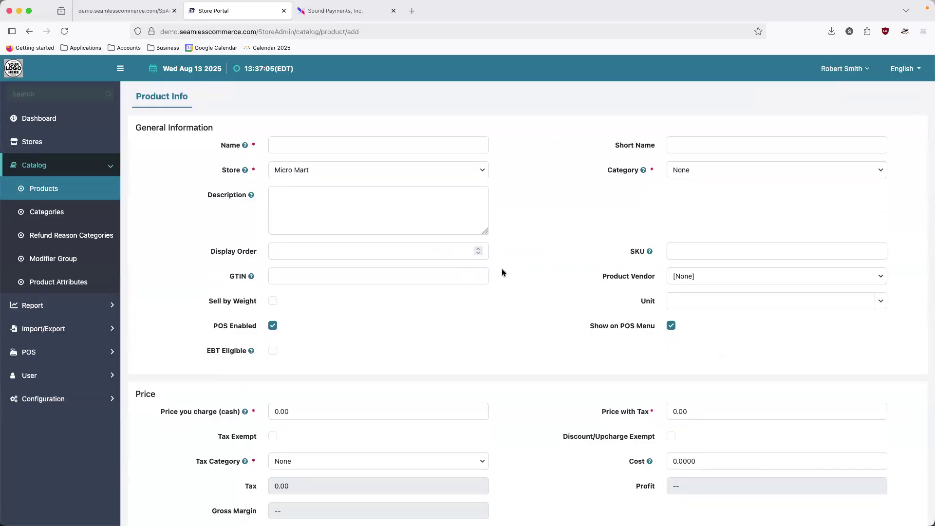
pyautogui.click(681, 255)
pyautogui.write('38384929')
pyautogui.press('BackSpace')
pyautogui.press('BackSpace')
pyautogui.press('BackSpace')
pyautogui.press('BackSpace')
pyautogui.press('BackSpace')
pyautogui.press('BackSpace')
pyautogui.press('BackSpace')
pyautogui.press('BackSpace')
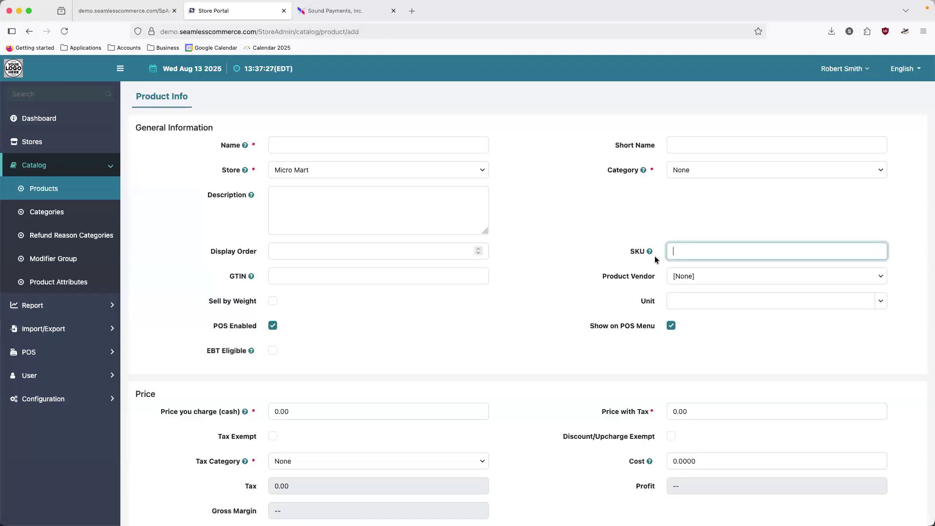
pyautogui.click(614, 277)
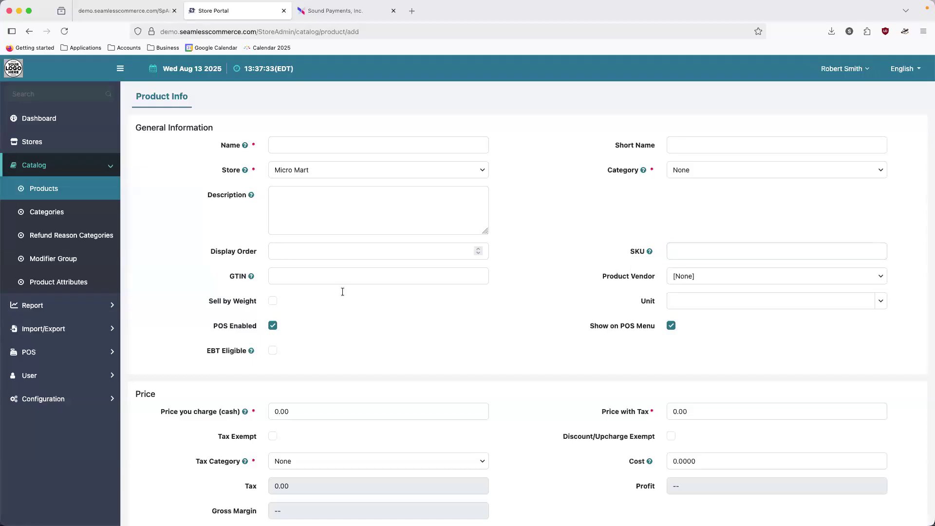
pyautogui.click(273, 301)
pyautogui.click(273, 302)
pyautogui.click(868, 307)
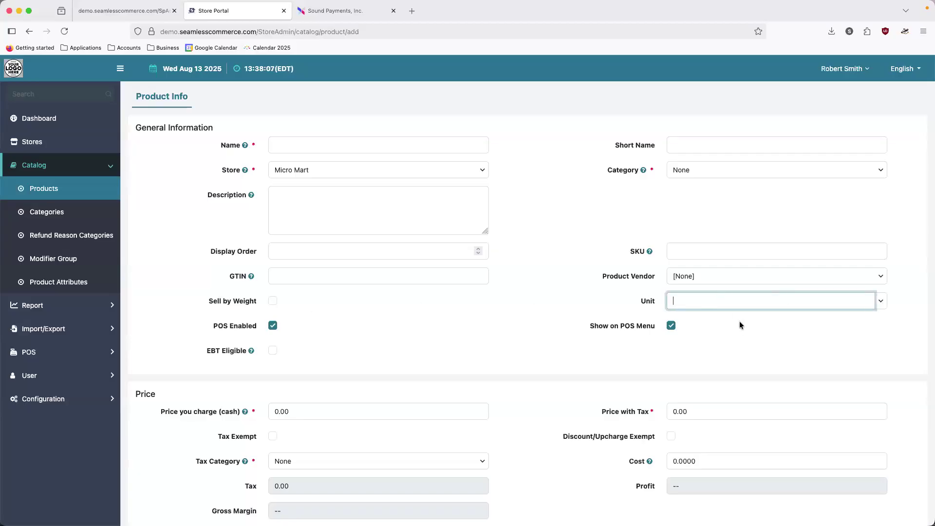
pyautogui.click(882, 302)
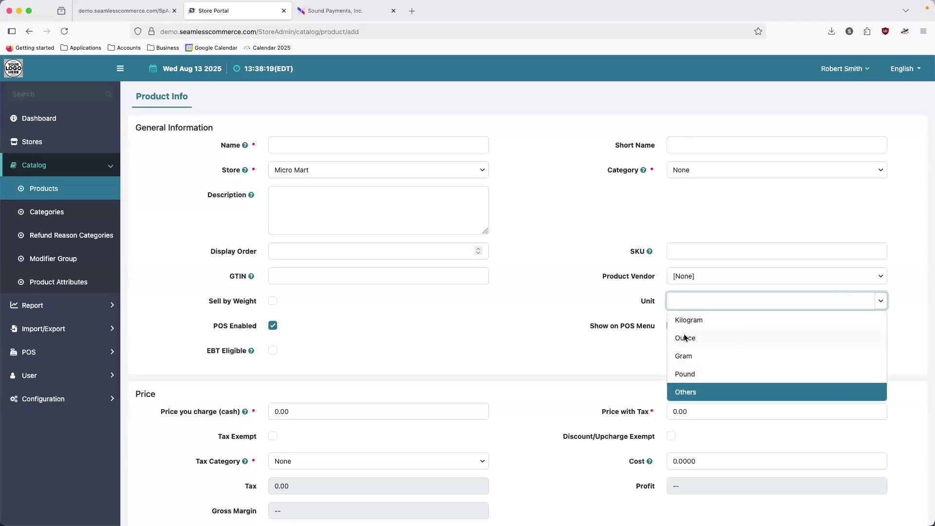
pyautogui.click(598, 327)
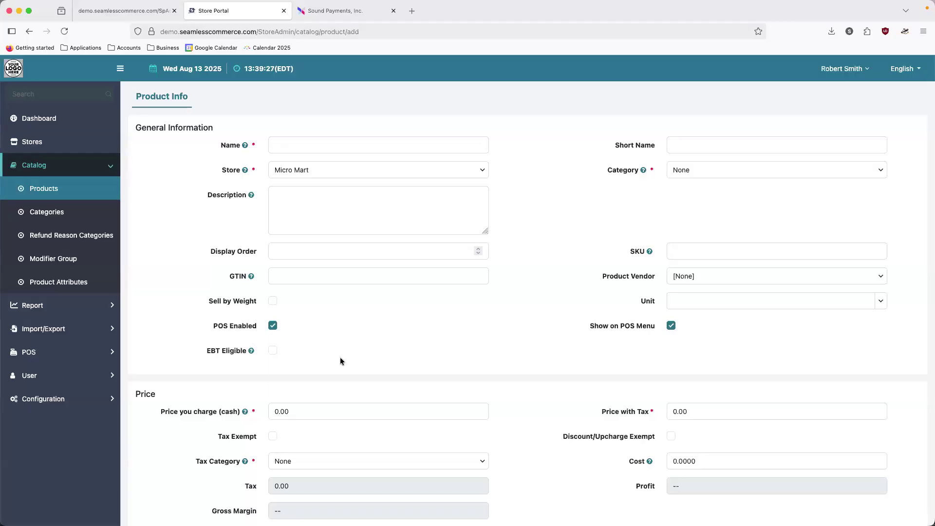
# Step: Enter a cash price of 9.99 and choose the Tax standard tax category
pyautogui.scroll(-3, 340, 360)
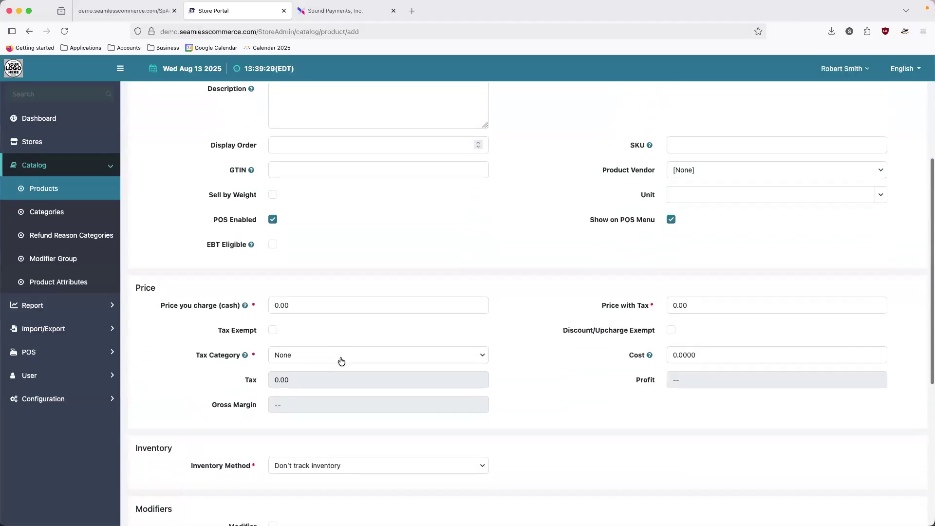
pyautogui.scroll(-1, 341, 359)
pyautogui.click(347, 264)
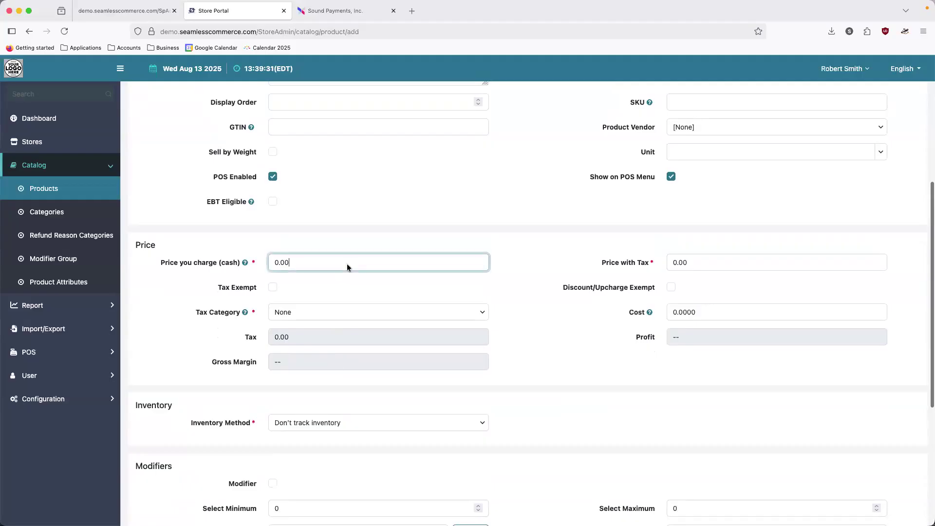
pyautogui.write('9.99')
pyautogui.click(321, 284)
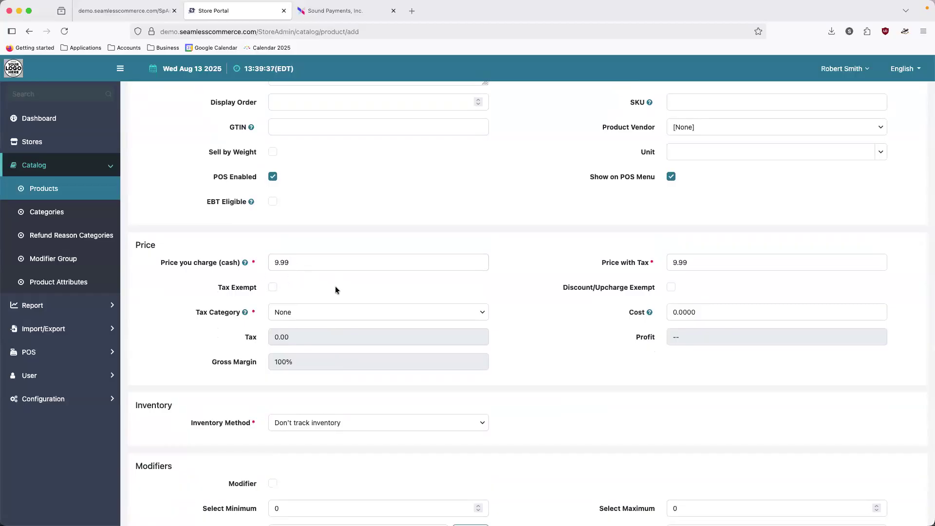
pyautogui.click(324, 318)
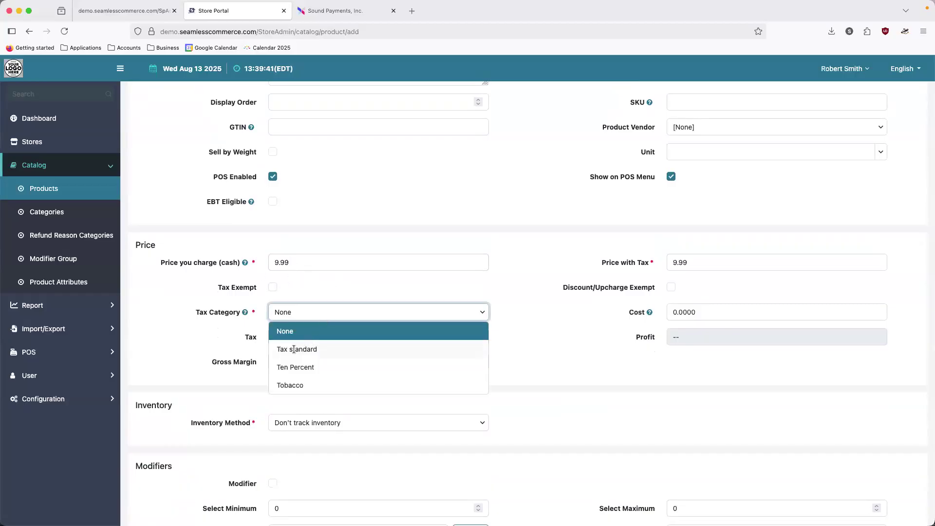
pyautogui.click(312, 349)
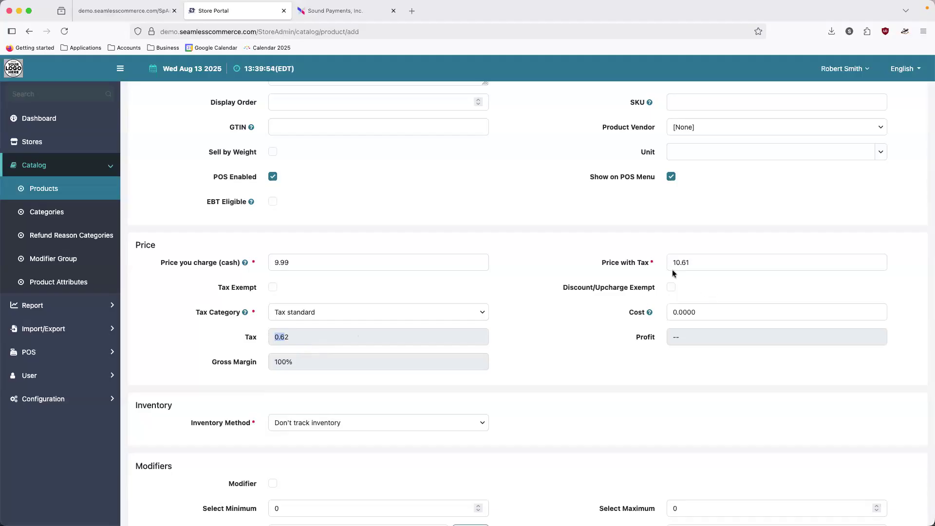
# Step: Change the Price with Tax to 10.00
pyautogui.moveTo(600, 263); pyautogui.dragTo(650, 266)
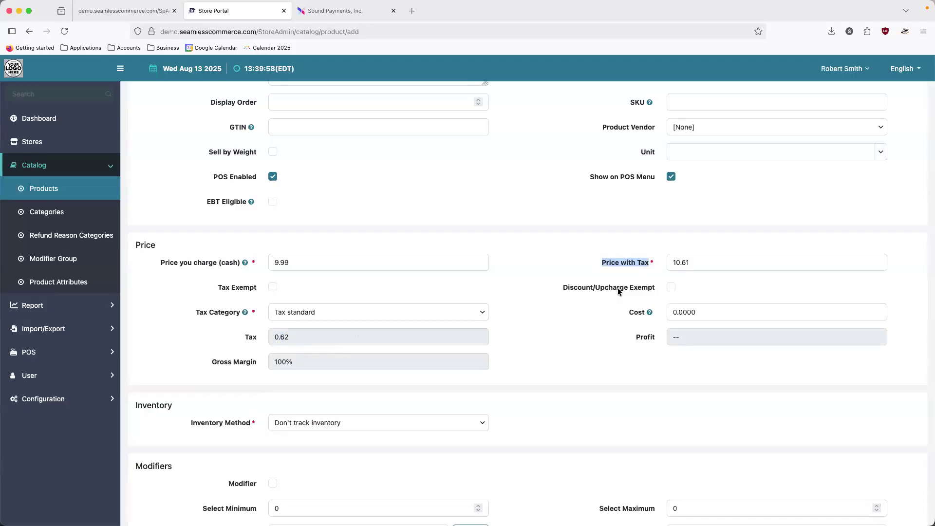
pyautogui.doubleClick(694, 267)
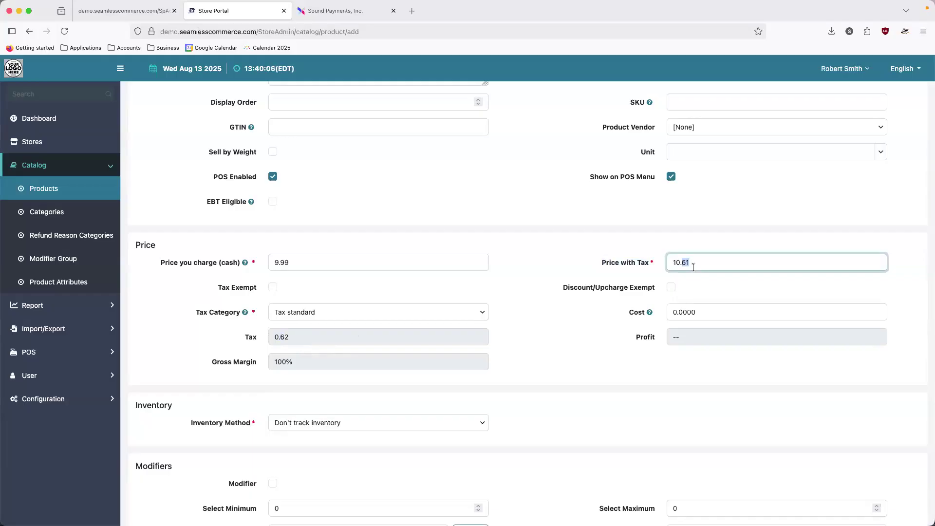
pyautogui.write('00')
# Step: Confirm the 10.00 taxed price, toggle Tax Exempt on and off, and set the cost to 0.5
pyautogui.click(692, 281)
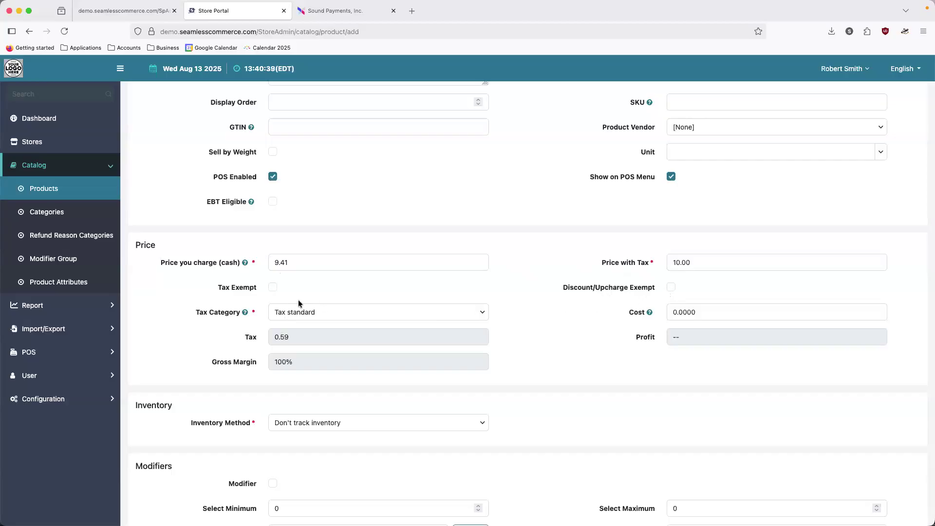
pyautogui.click(273, 287)
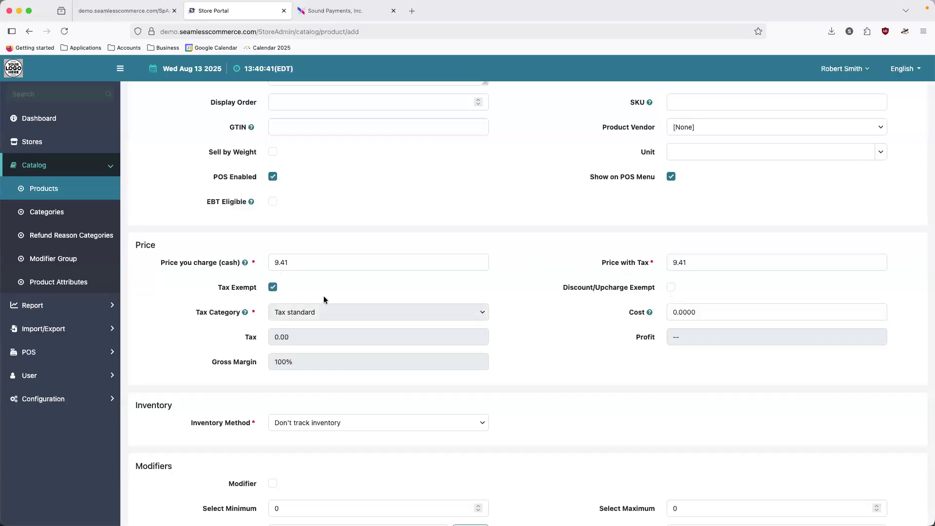
pyautogui.click(272, 287)
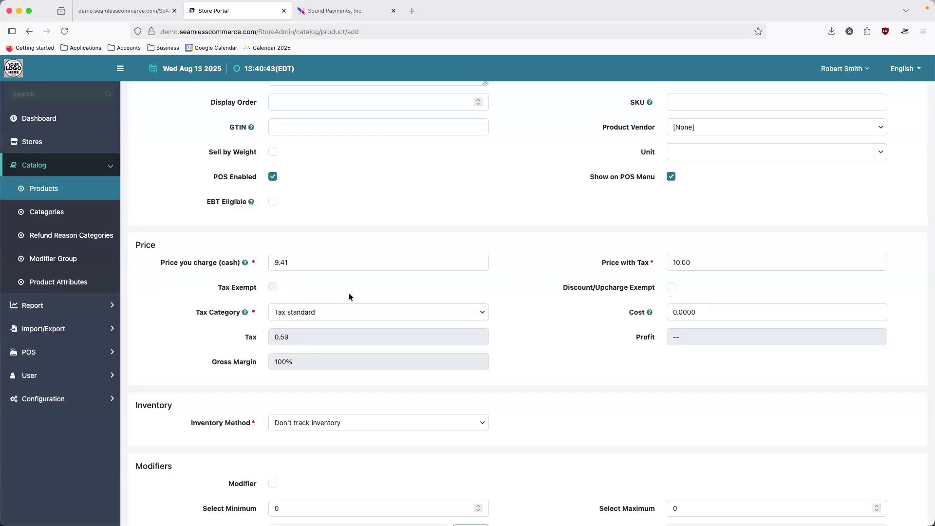
pyautogui.click(725, 309)
pyautogui.doubleClick(724, 309)
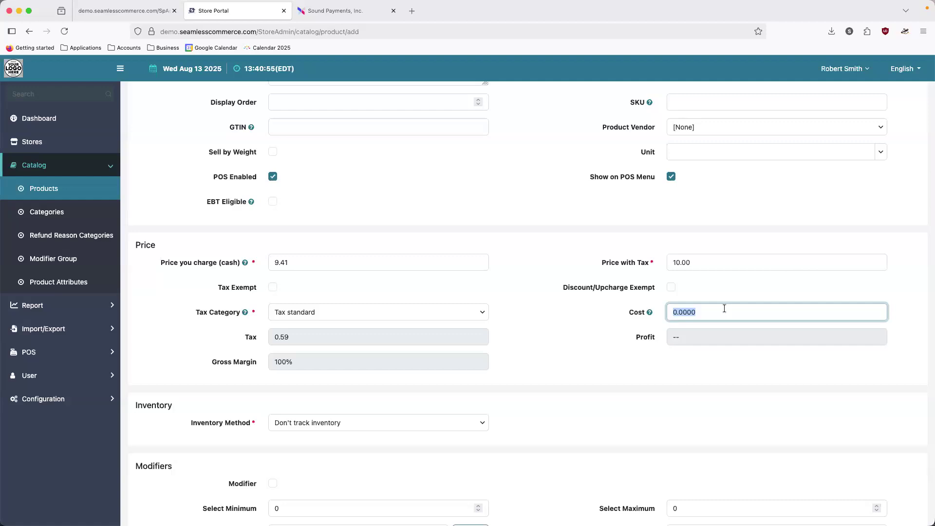
pyautogui.write('0.0005')
pyautogui.write('50')
pyautogui.click(550, 288)
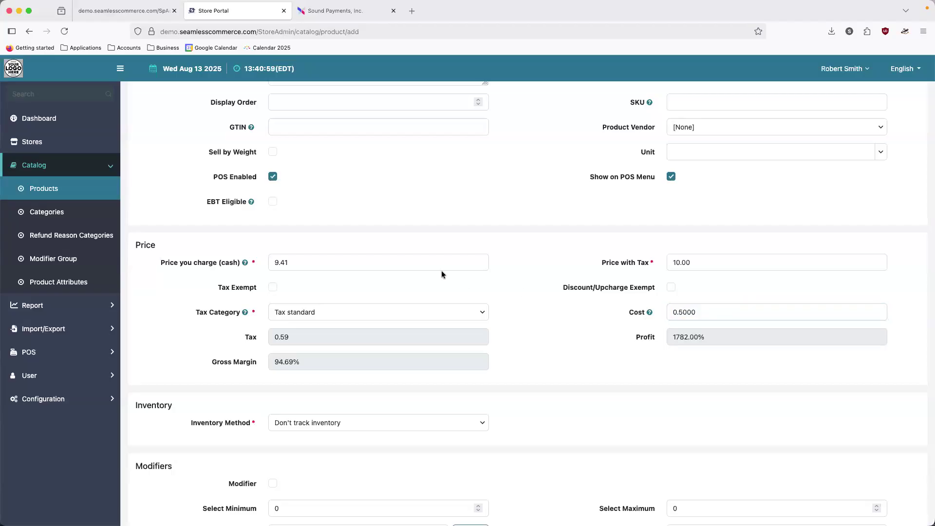
# Step: Change the cash price to 1.00 and set Tax Category to None
pyautogui.click(426, 263)
pyautogui.press('BackSpace')
pyautogui.press('BackSpace')
pyautogui.write('1')
pyautogui.press('BackSpace')
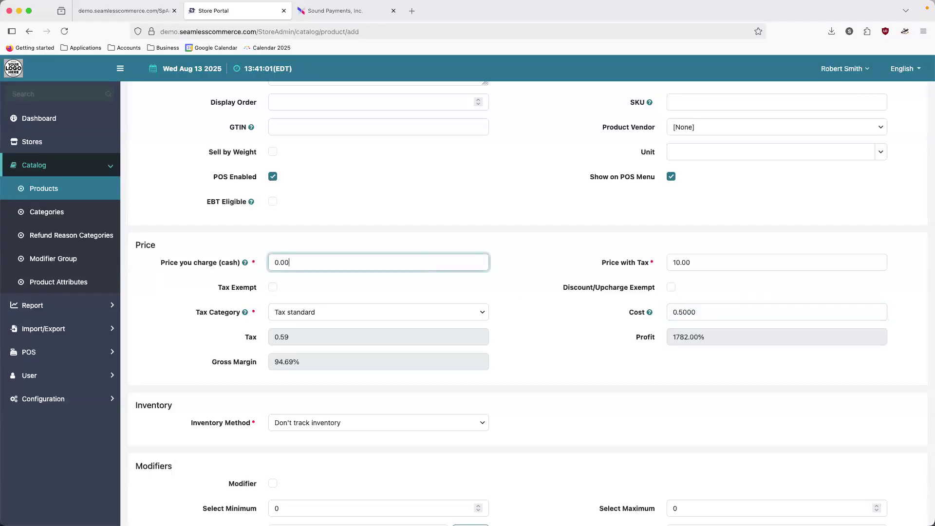
pyautogui.write('100')
pyautogui.click(501, 293)
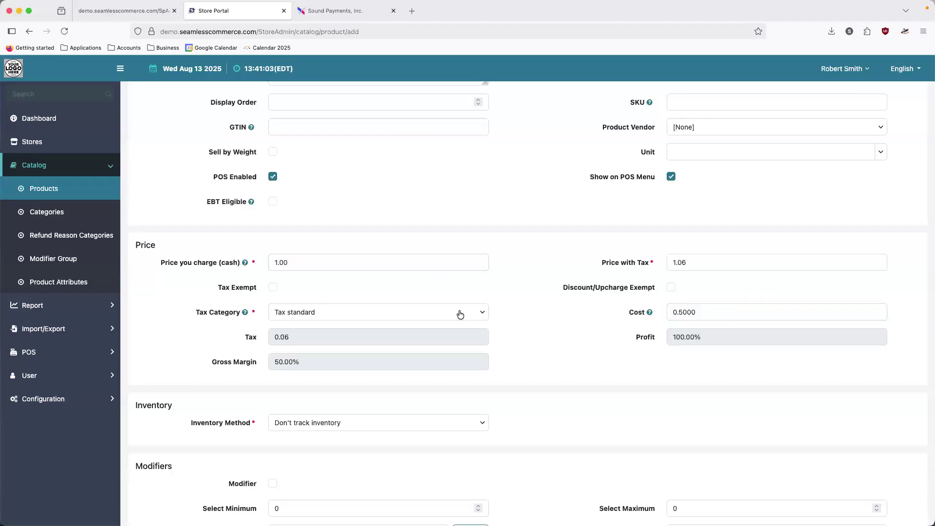
pyautogui.click(461, 315)
pyautogui.press('Return')
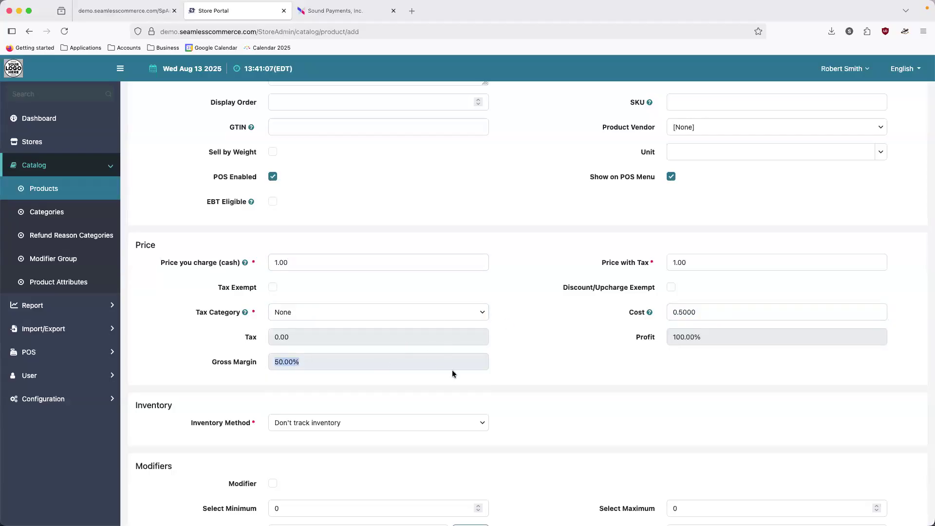
# Step: Turn on inventory tracking with stock quantity 100 and a low-inventory threshold of 20
pyautogui.click(561, 370)
pyautogui.scroll(-1, 561, 370)
pyautogui.scroll(-5, 562, 373)
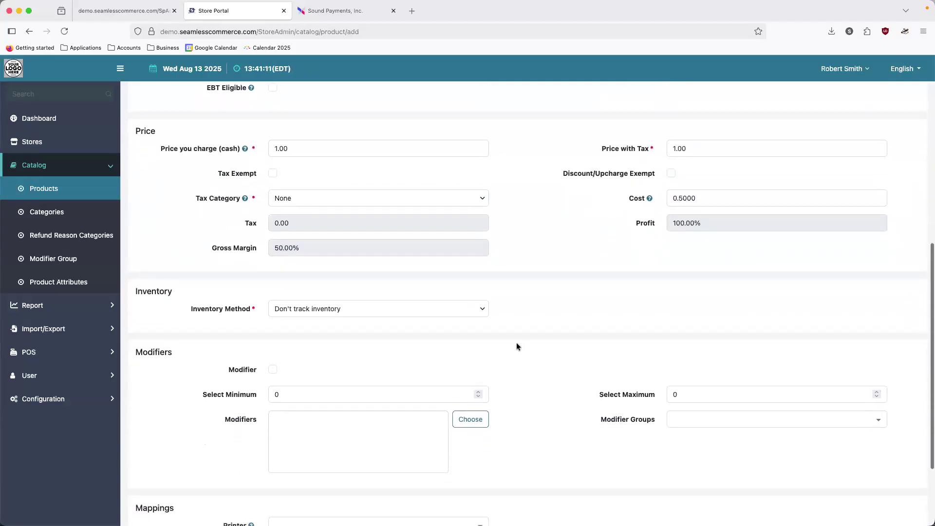
pyautogui.click(462, 320)
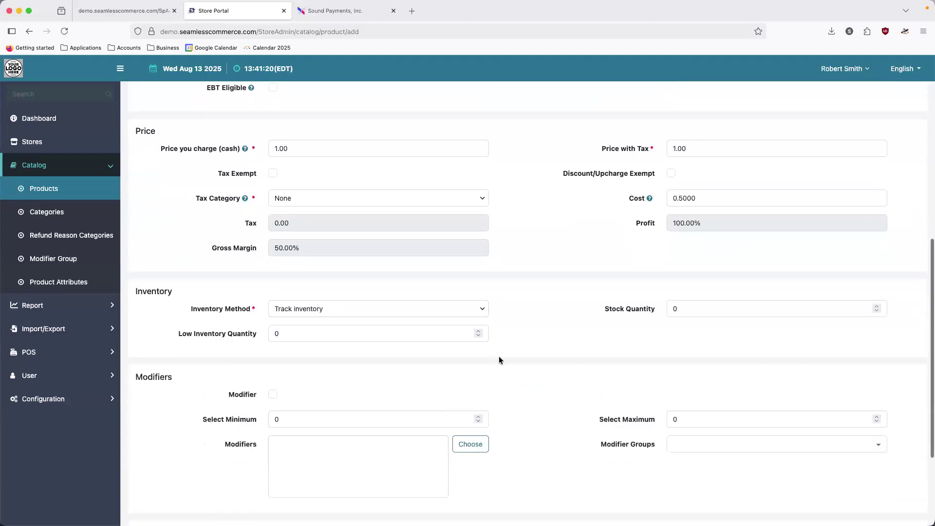
pyautogui.click(684, 310)
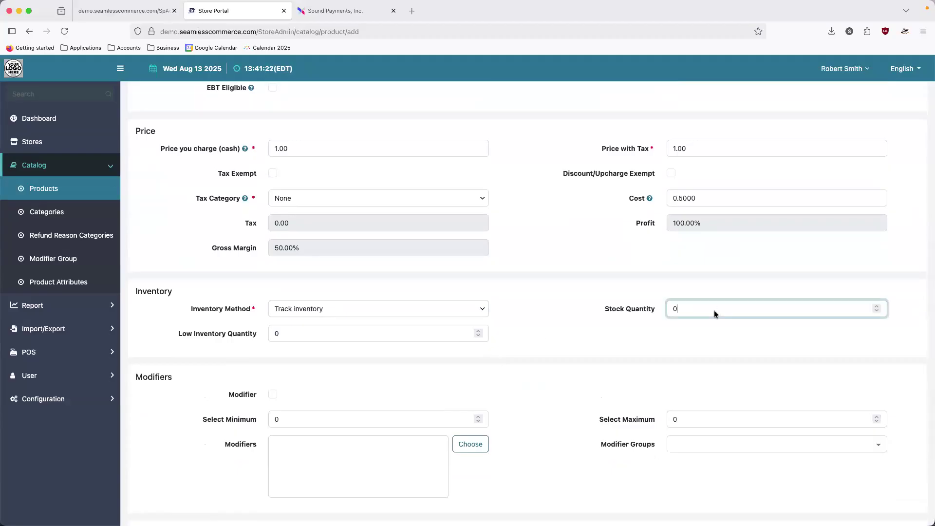
pyautogui.press('BackSpace')
pyautogui.write('100')
pyautogui.click(644, 349)
pyautogui.click(406, 336)
pyautogui.press('BackSpace')
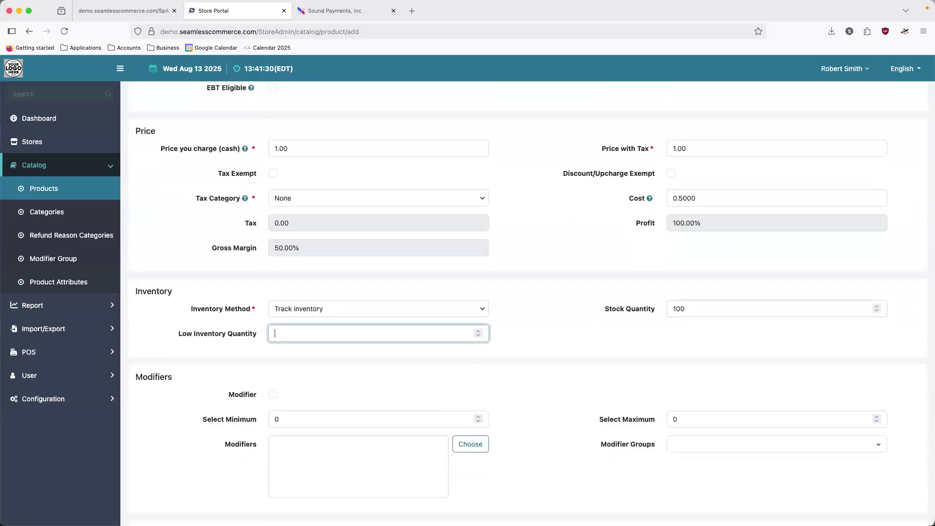
pyautogui.write('20')
pyautogui.click(514, 363)
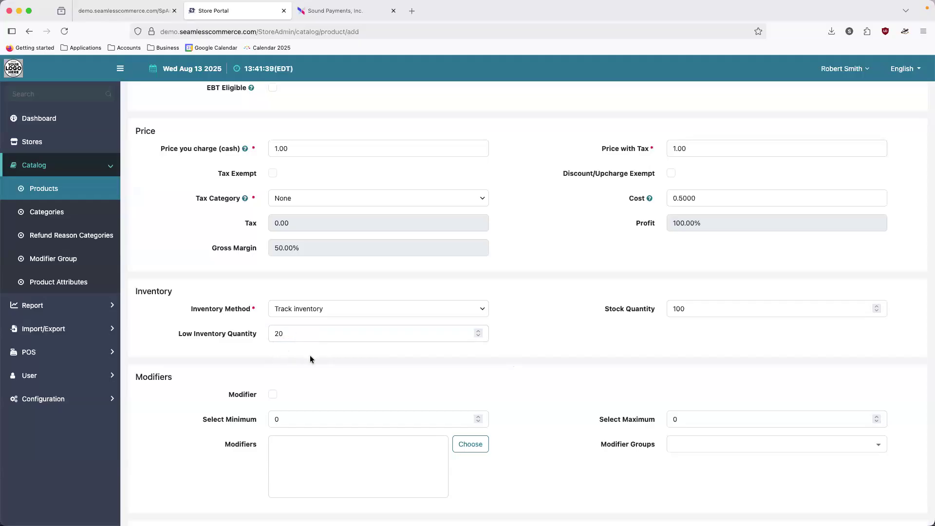
# Step: Switch tracking to by attributes, revert to Don't track inventory, and tick Modifier
pyautogui.click(376, 315)
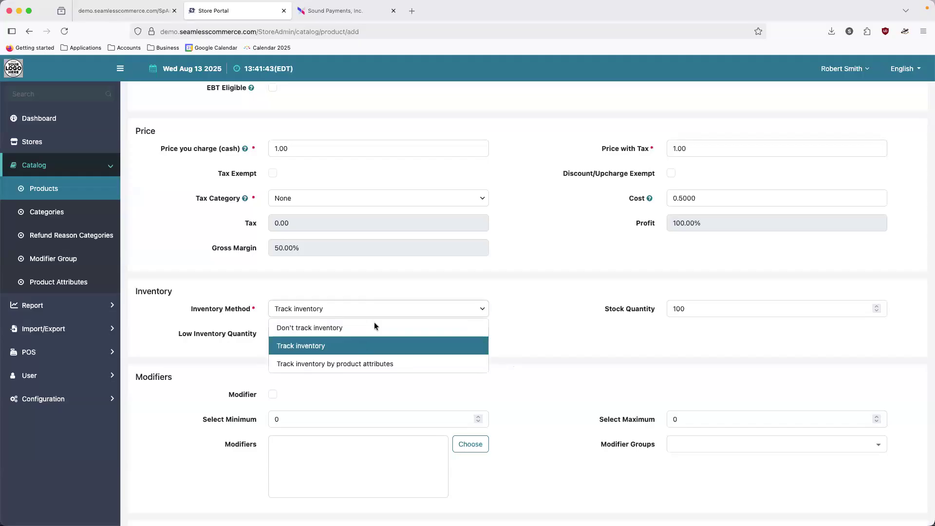
pyautogui.click(347, 364)
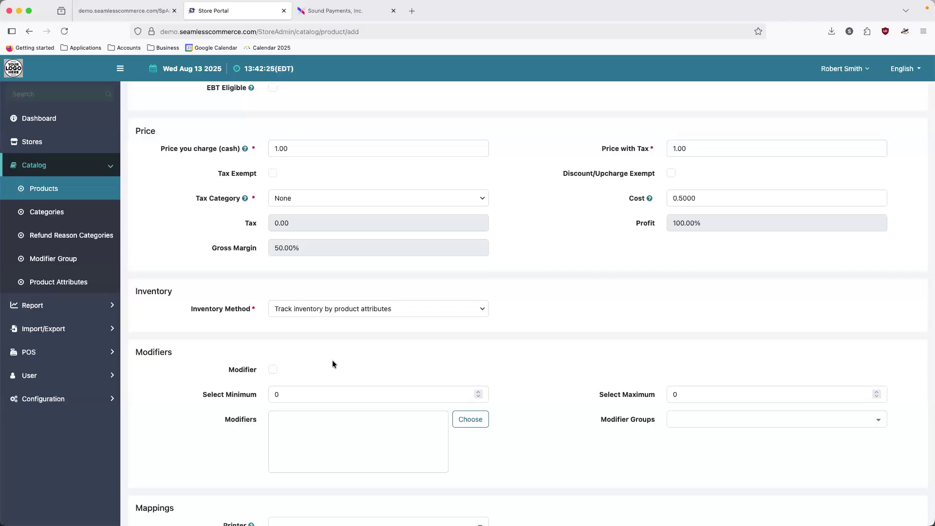
pyautogui.click(310, 317)
pyautogui.click(306, 325)
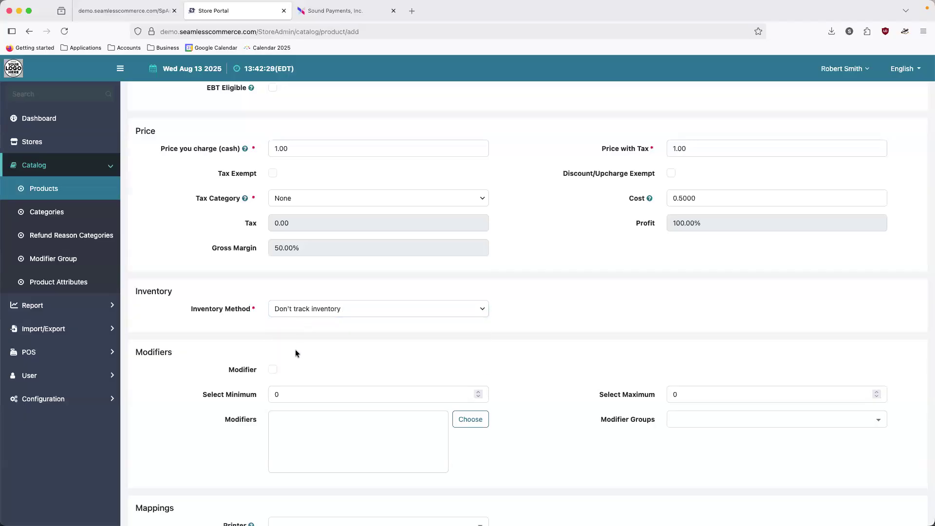
pyautogui.scroll(-1, 296, 350)
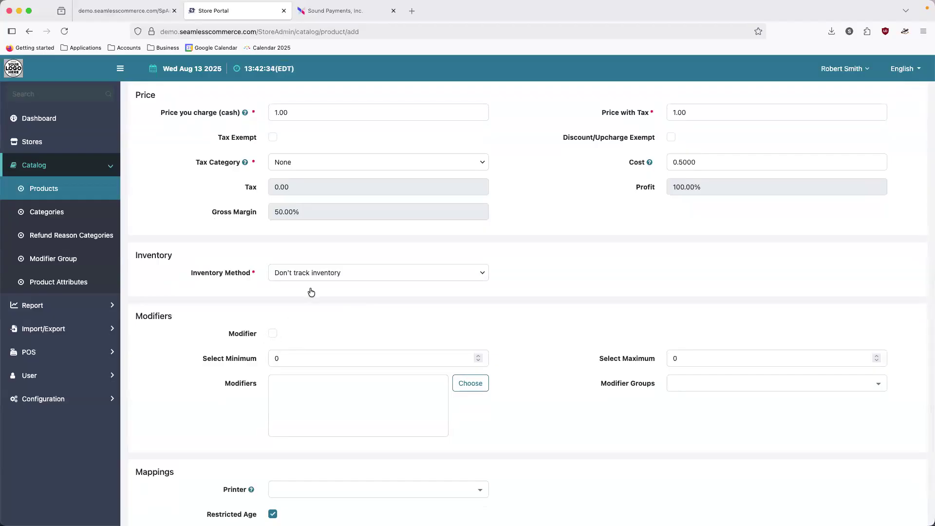
pyautogui.click(273, 334)
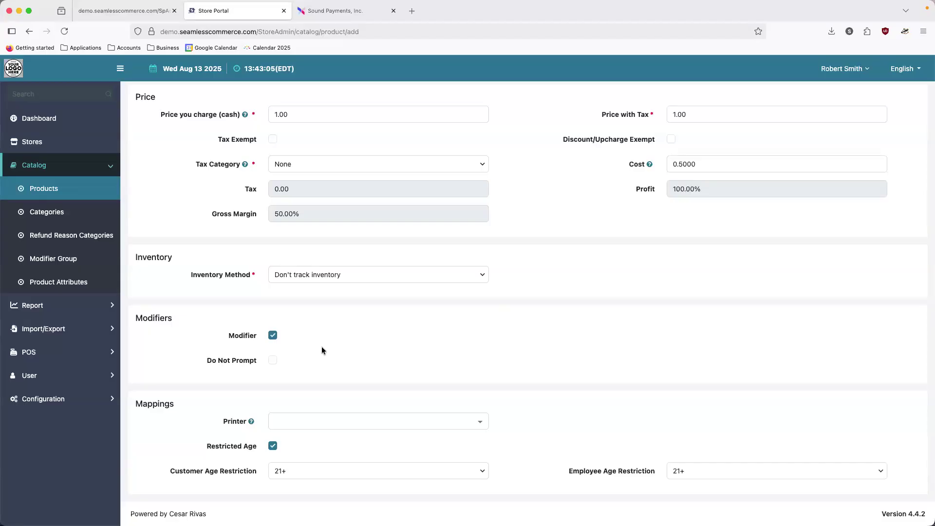
# Step: Untick Modifier and cancel the modifier product picker without adding any product
pyautogui.click(273, 335)
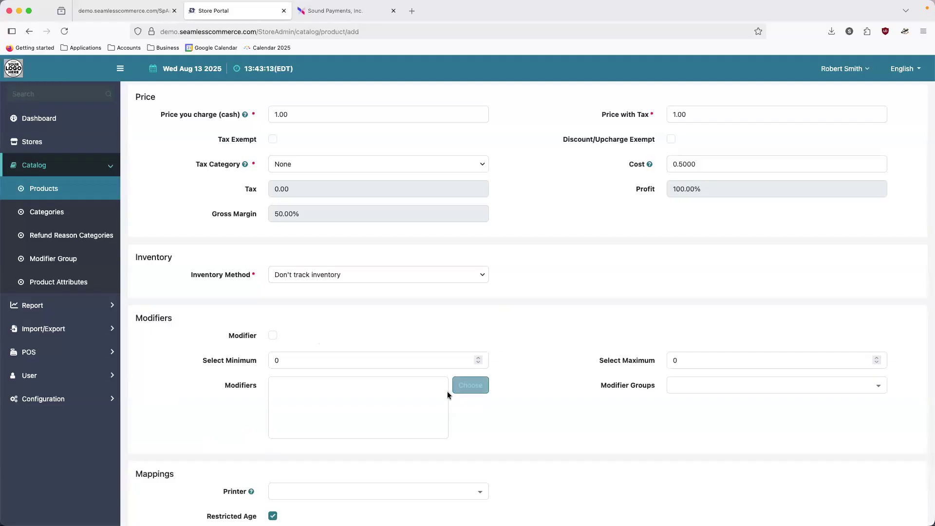
pyautogui.click(472, 385)
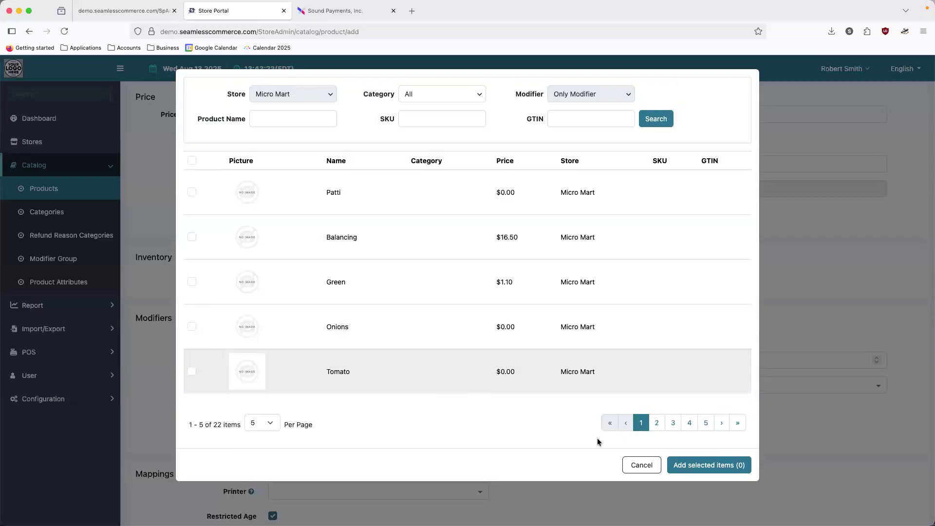
pyautogui.click(630, 463)
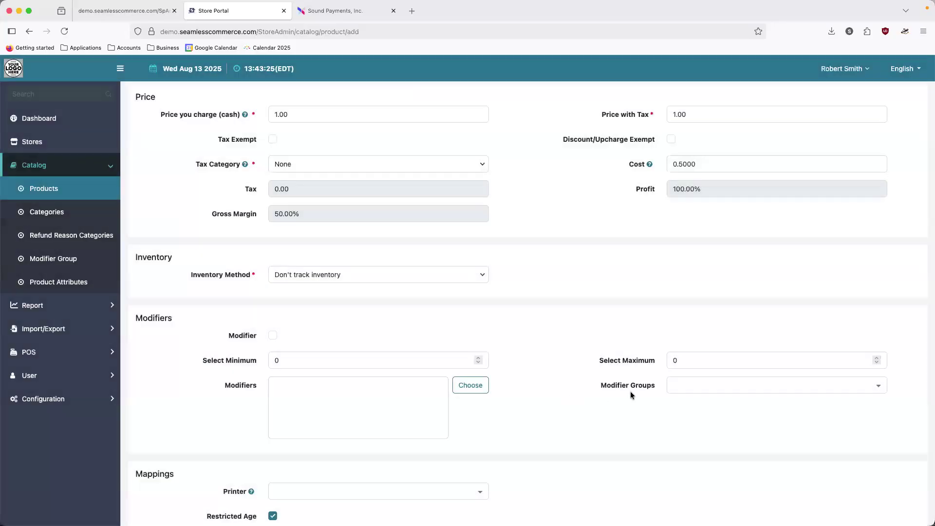
# Step: Open the Modifier Groups list and close it without selecting a group
pyautogui.click(684, 388)
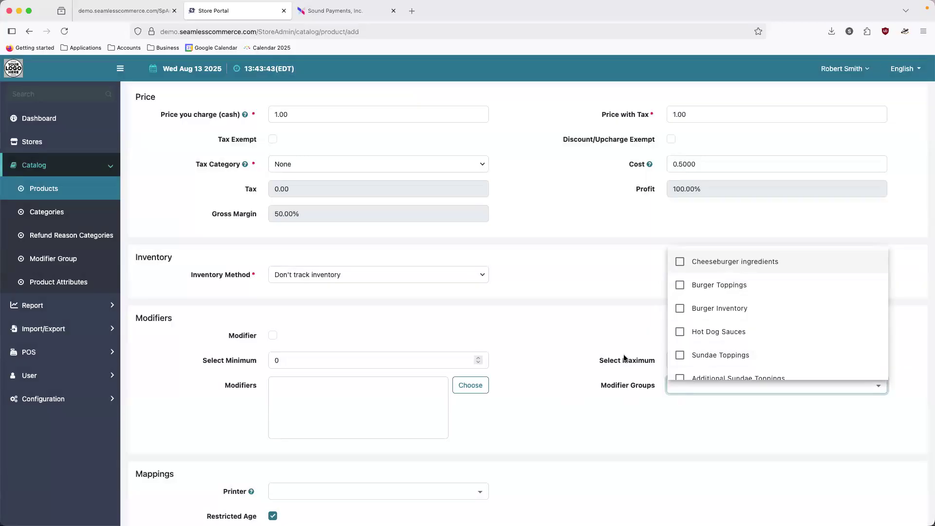
pyautogui.click(562, 390)
pyautogui.scroll(-3, 563, 391)
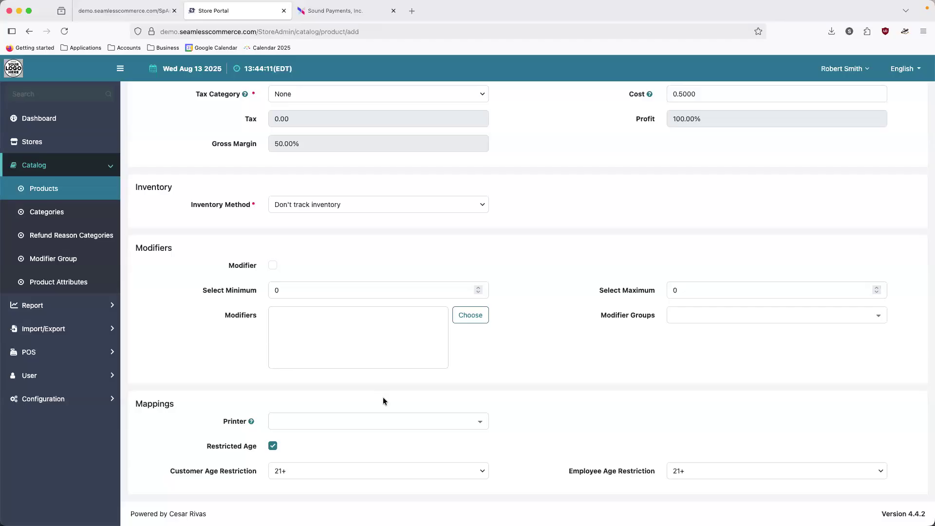
# Step: Leave the printer mapping empty and set the customer age restriction to Others
pyautogui.click(369, 425)
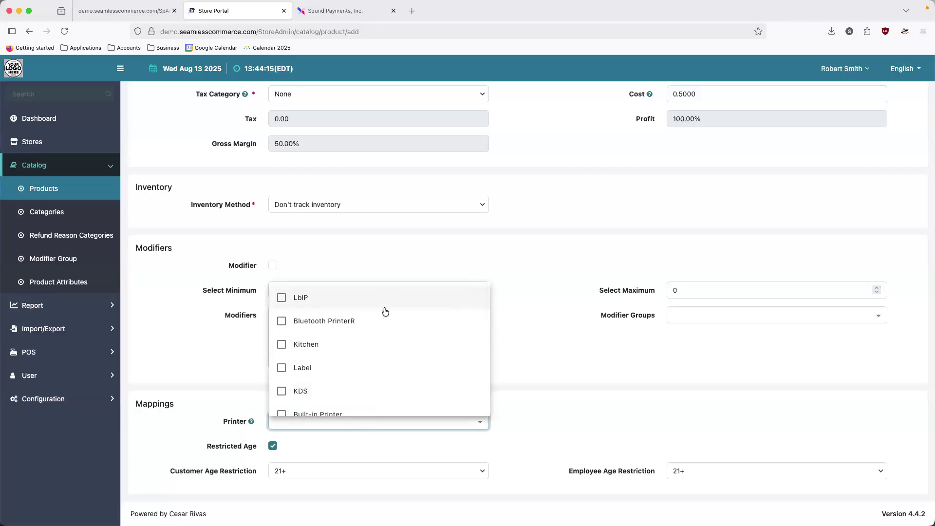
pyautogui.scroll(-1, 372, 348)
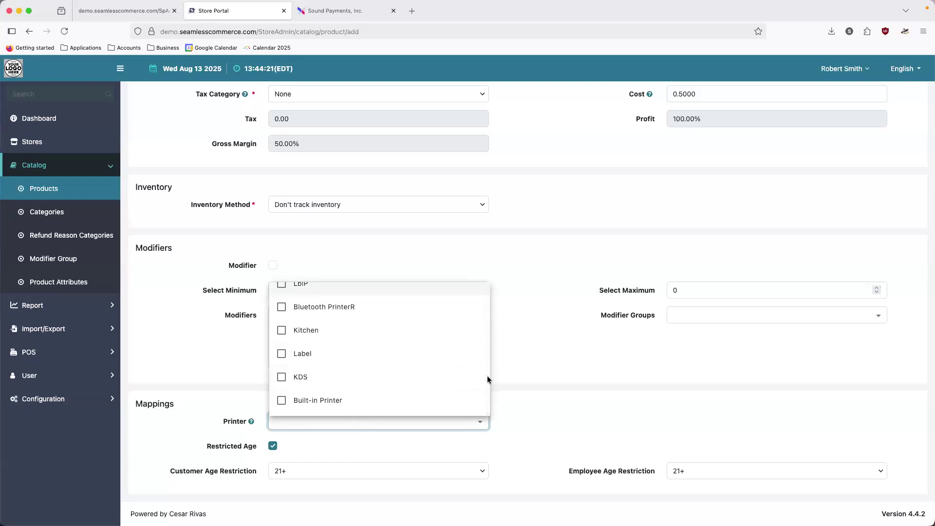
pyautogui.click(605, 420)
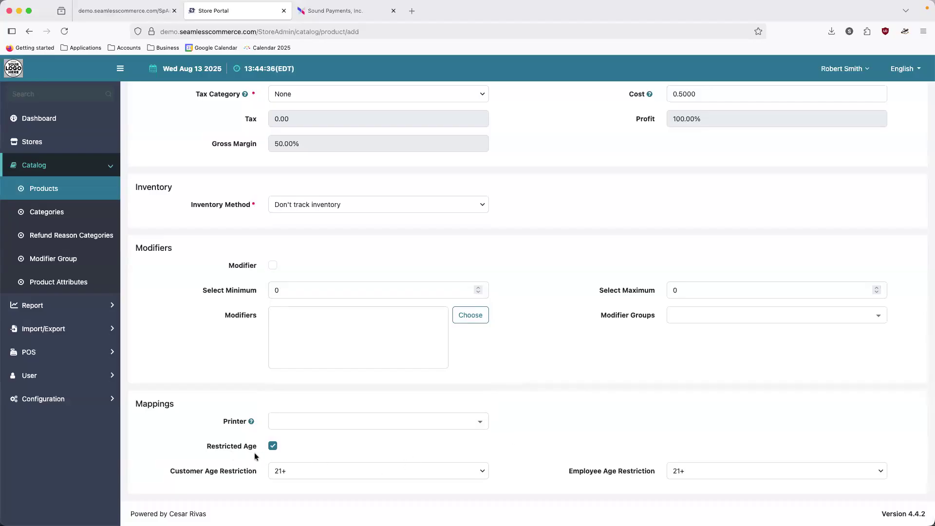
pyautogui.click(292, 473)
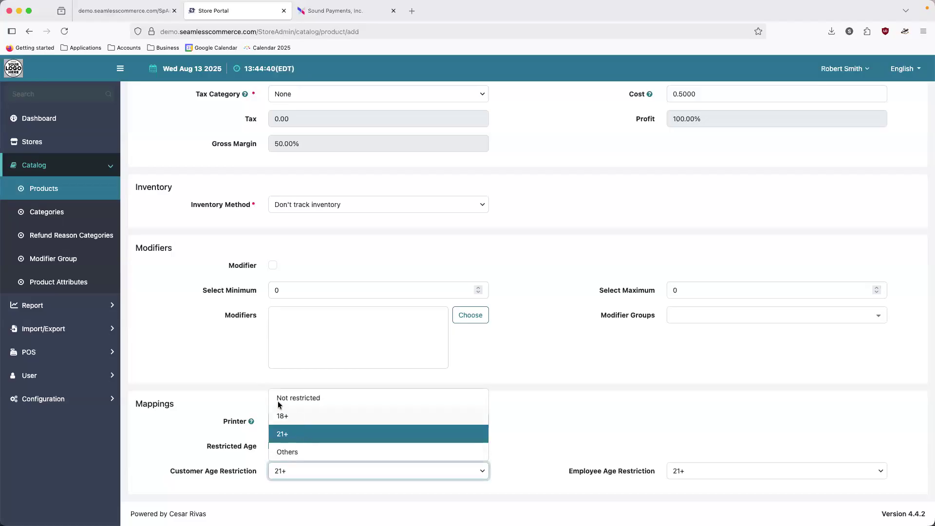
pyautogui.click(279, 452)
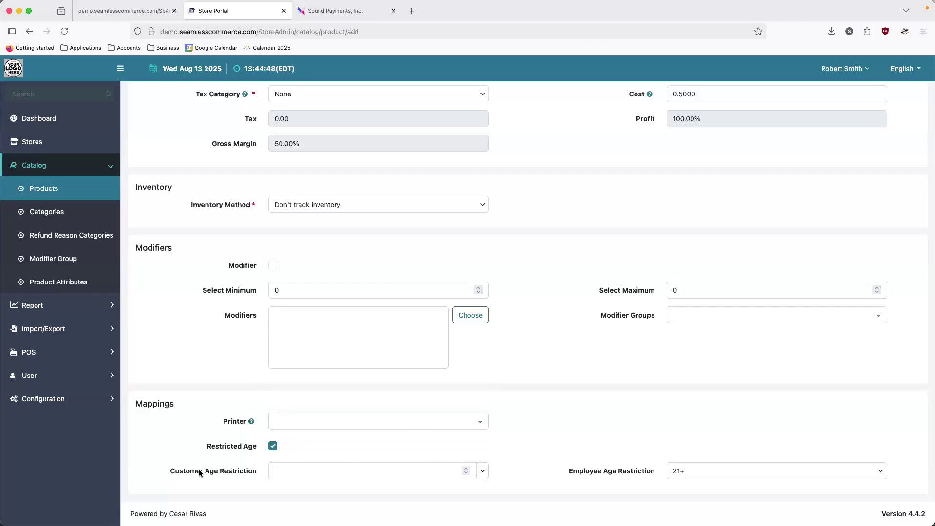
# Step: Set the employee age restriction to 18+ and return the customer restriction to 21+
pyautogui.doubleClick(184, 470)
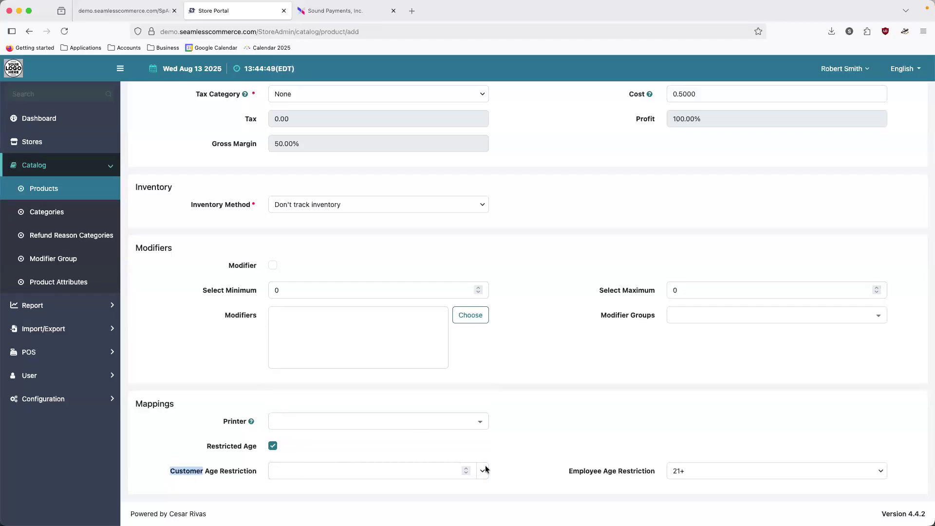
pyautogui.doubleClick(593, 471)
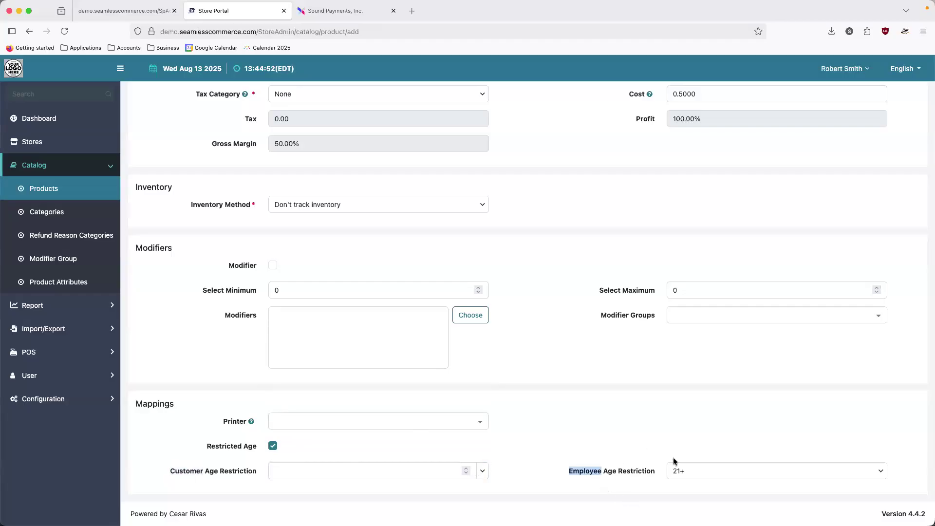
pyautogui.click(880, 471)
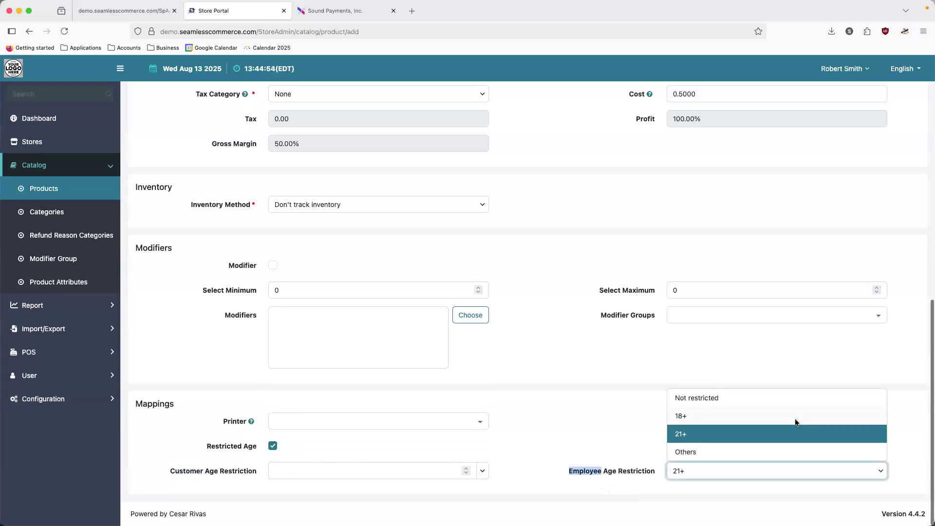
pyautogui.click(764, 417)
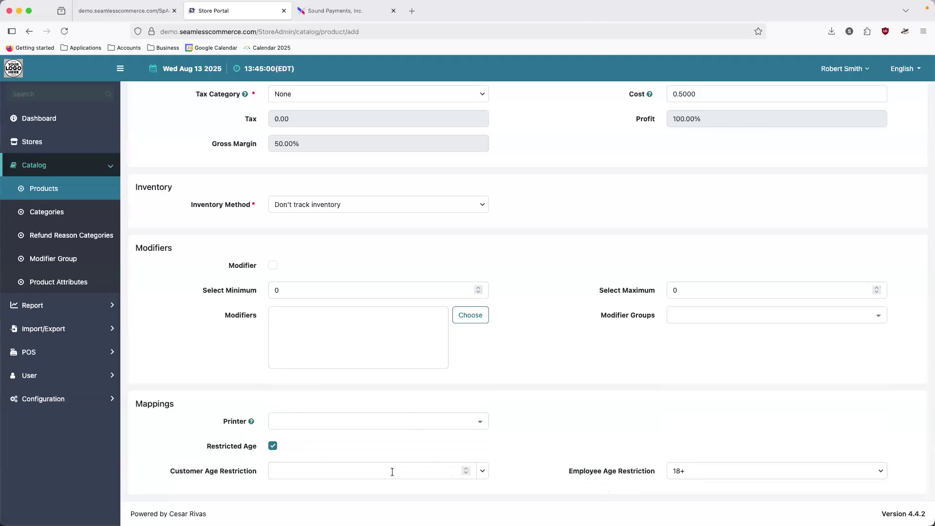
pyautogui.click(482, 472)
pyautogui.click(424, 427)
pyautogui.scroll(5, 400, 329)
pyautogui.scroll(3, 400, 334)
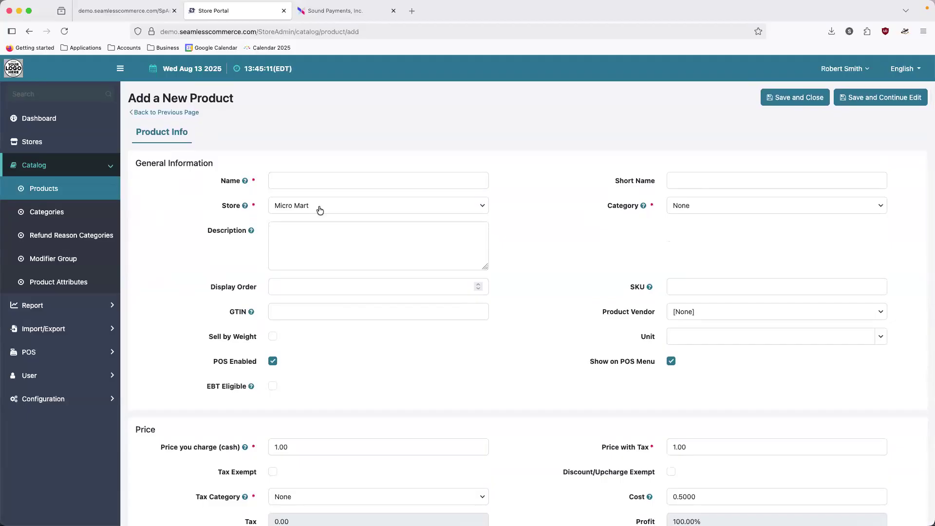
# Step: Discard the unsaved new product and filter products to the Micro Mart store, all categories and modifiers
pyautogui.click(173, 112)
pyautogui.click(538, 307)
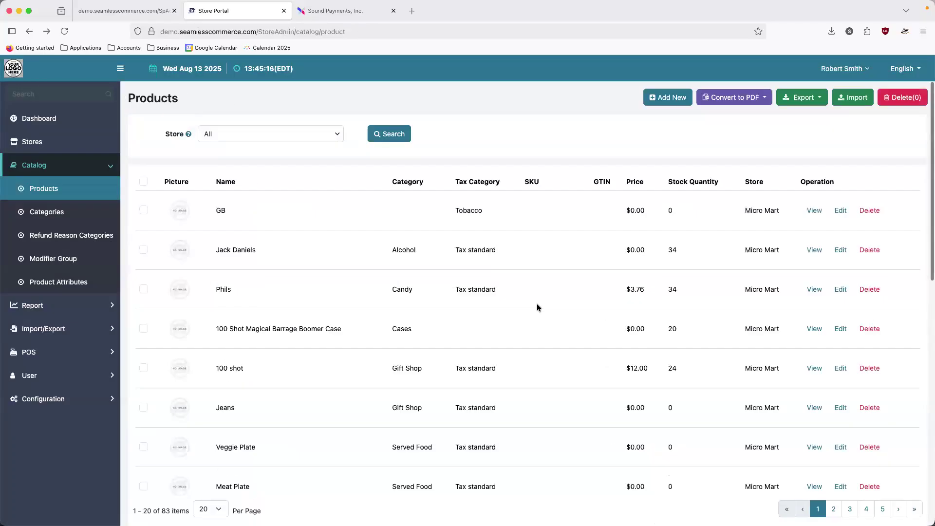
pyautogui.click(304, 140)
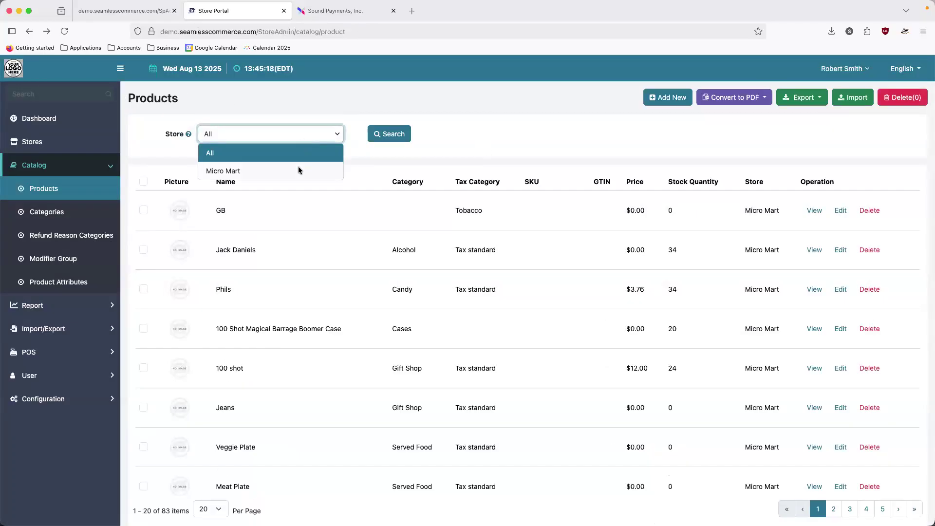
pyautogui.click(298, 168)
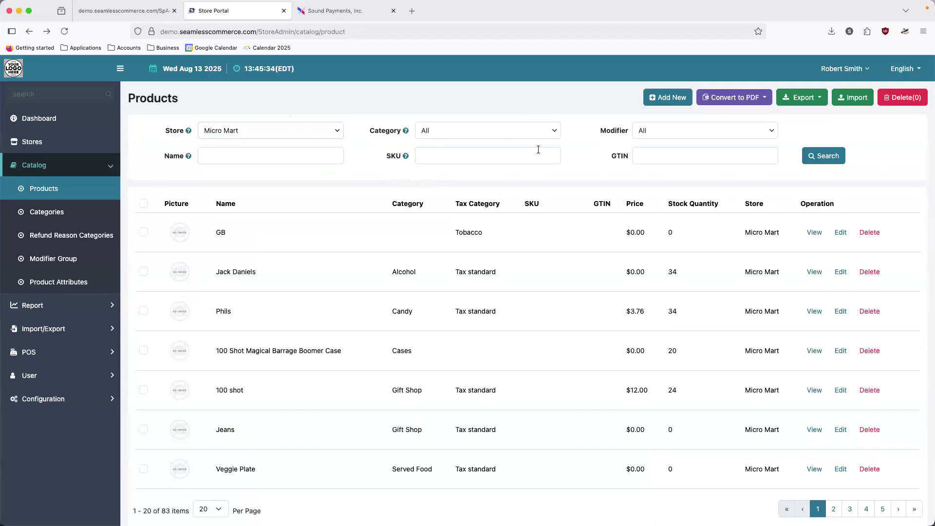
pyautogui.click(490, 136)
pyautogui.click(496, 136)
pyautogui.click(650, 139)
pyautogui.click(637, 135)
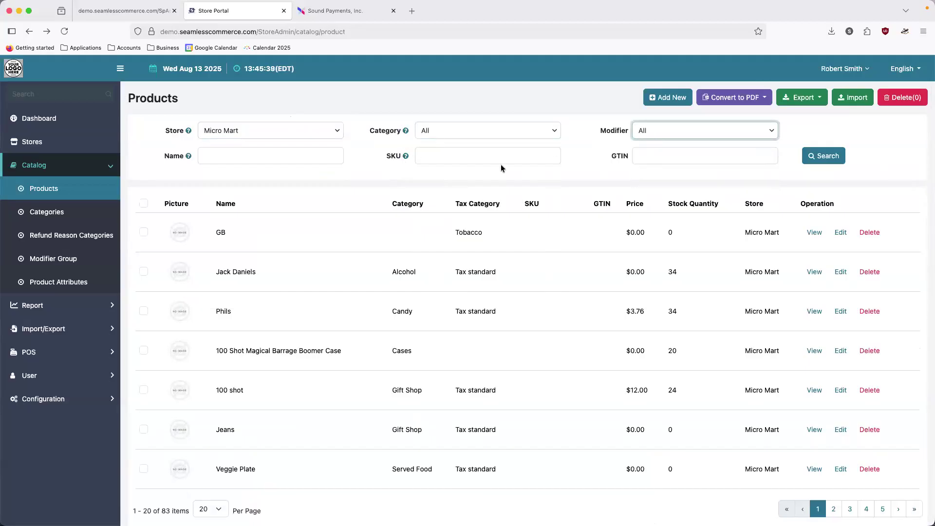
# Step: Search products for 'vape pen' and open Vape Pen No Flavor for editing
pyautogui.click(295, 150)
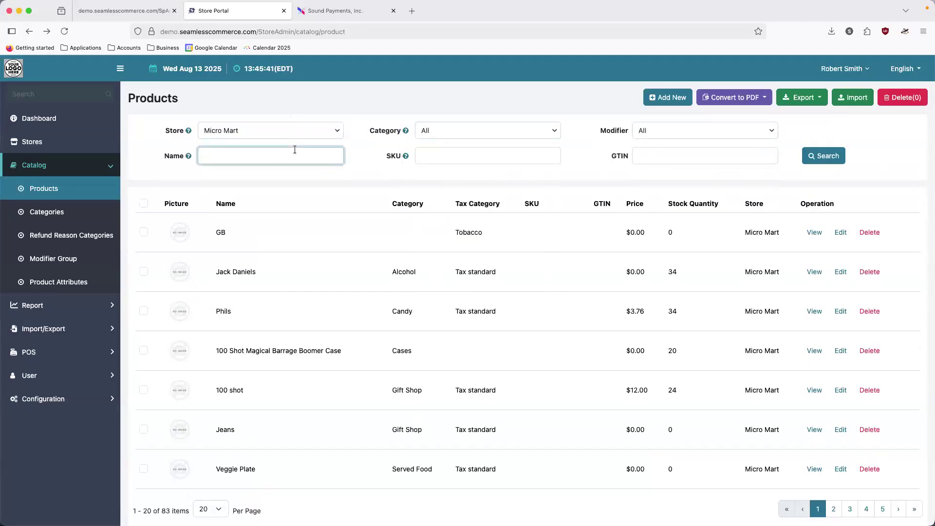
pyautogui.write('vape pen')
pyautogui.press('Return')
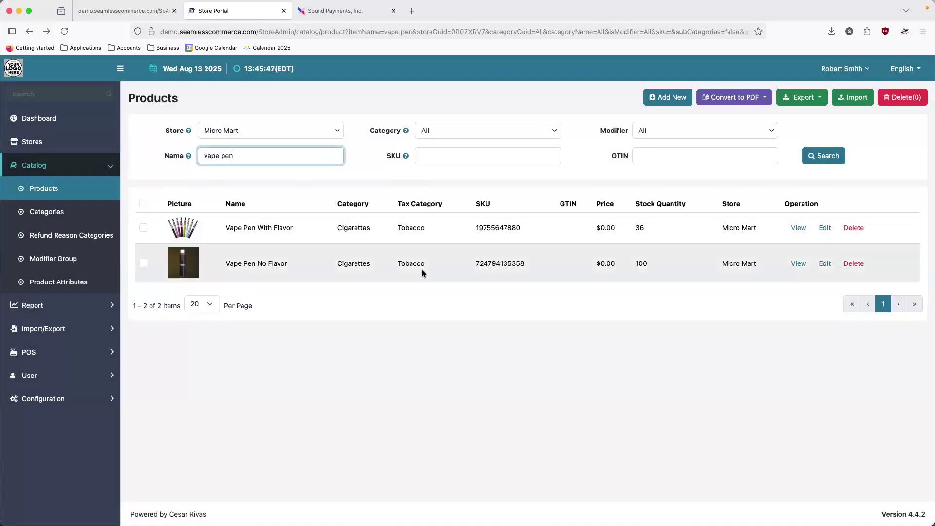
pyautogui.click(823, 264)
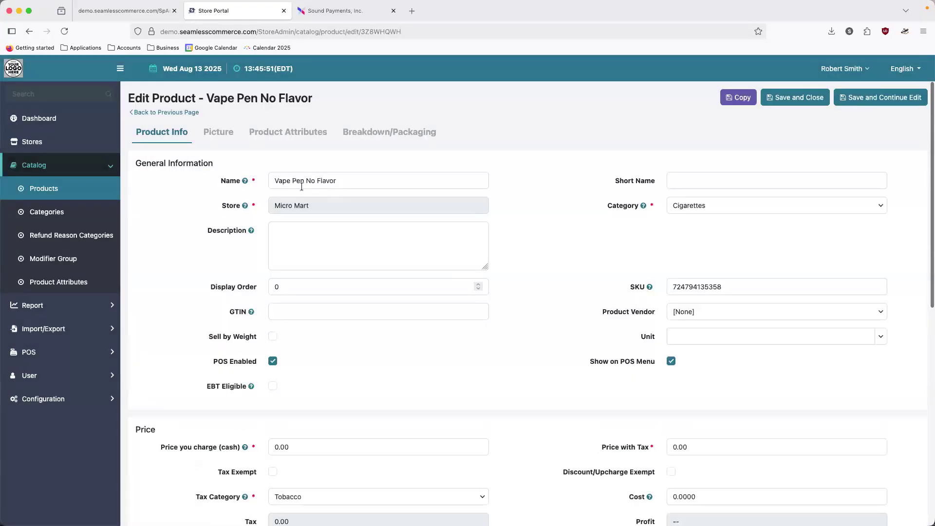
pyautogui.scroll(-1, 313, 210)
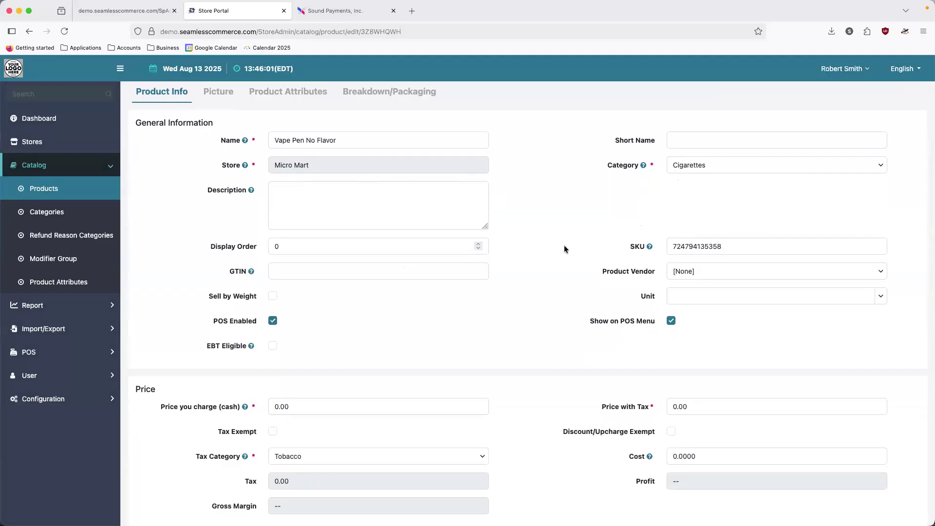
pyautogui.scroll(-5, 554, 277)
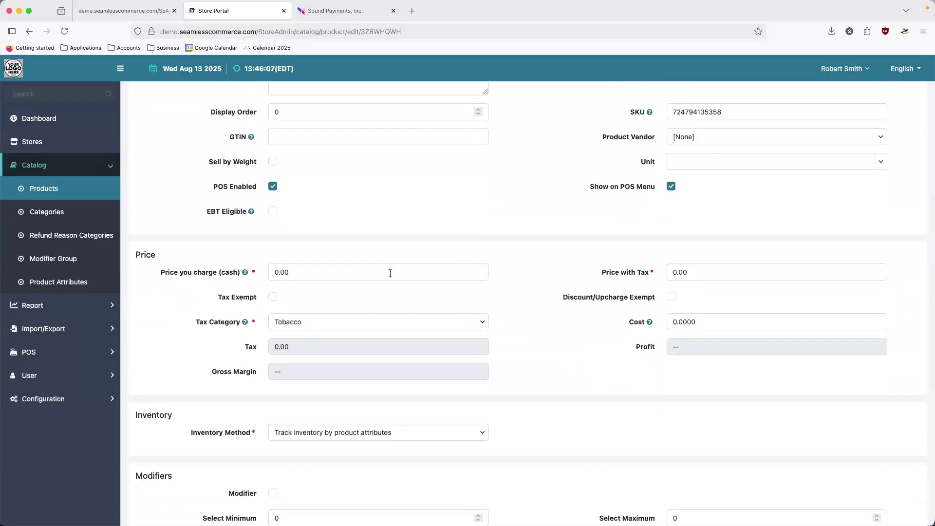
pyautogui.scroll(-2, 465, 341)
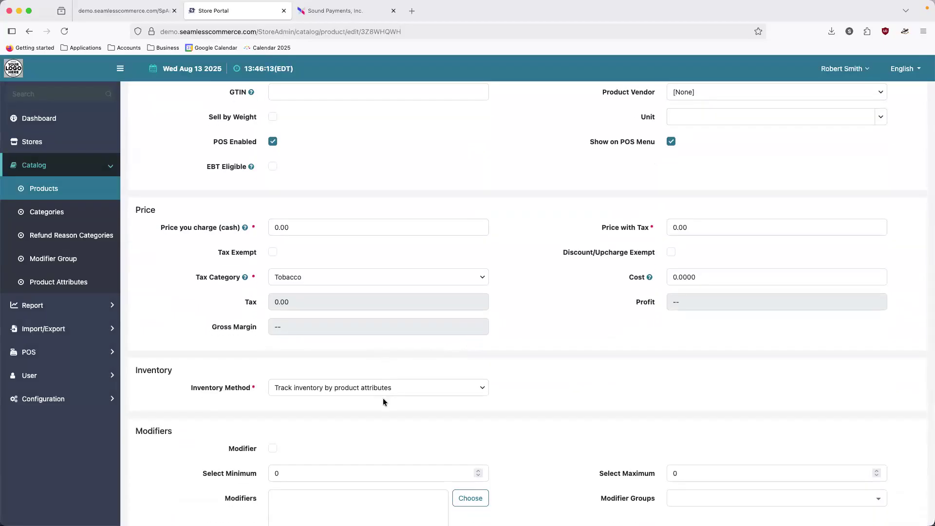
pyautogui.scroll(-5, 384, 401)
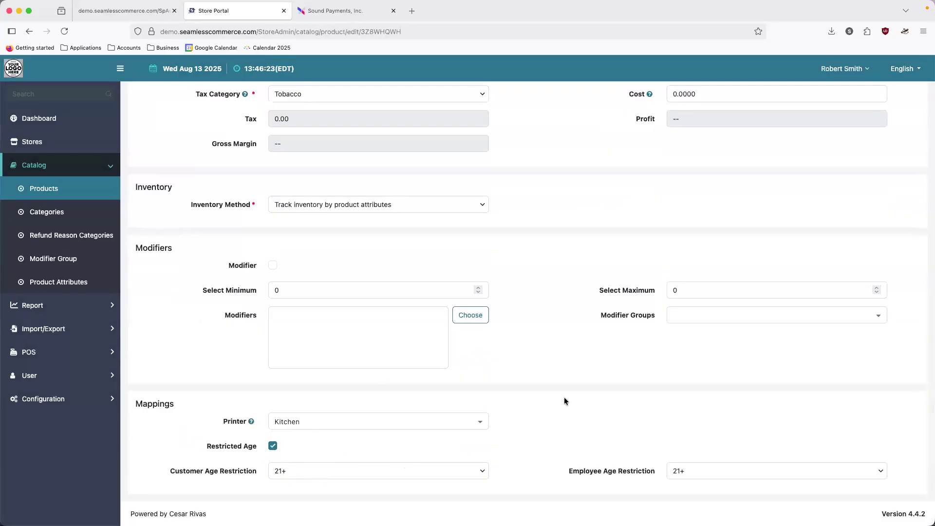
pyautogui.scroll(10, 564, 399)
pyautogui.scroll(-10, 565, 398)
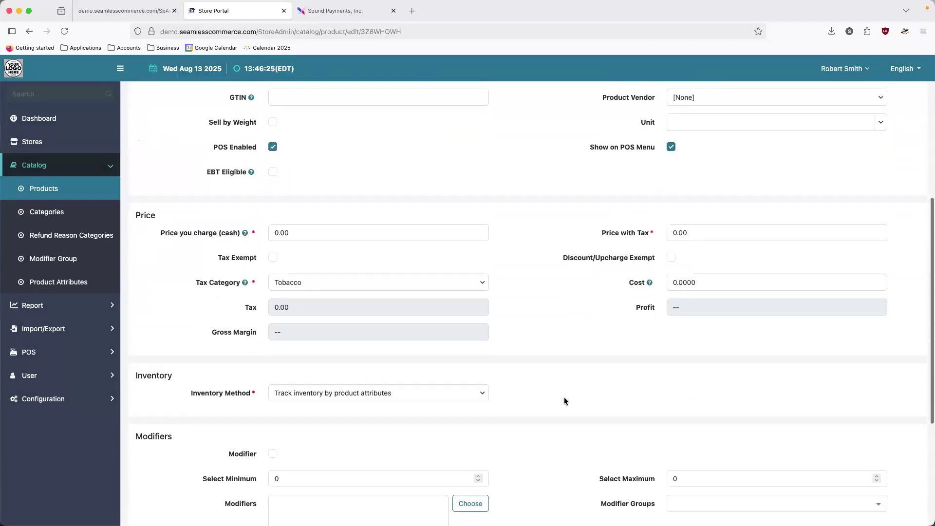
pyautogui.scroll(2, 564, 401)
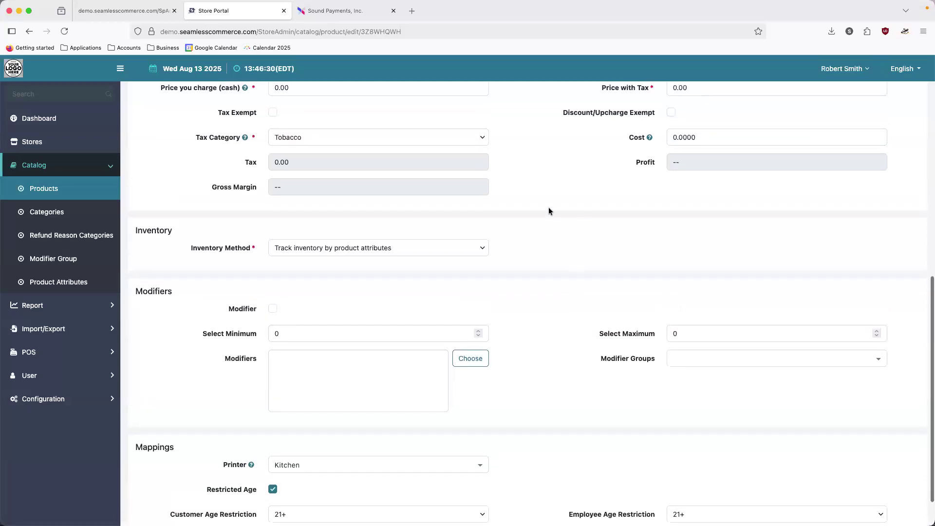
pyautogui.scroll(2, 549, 206)
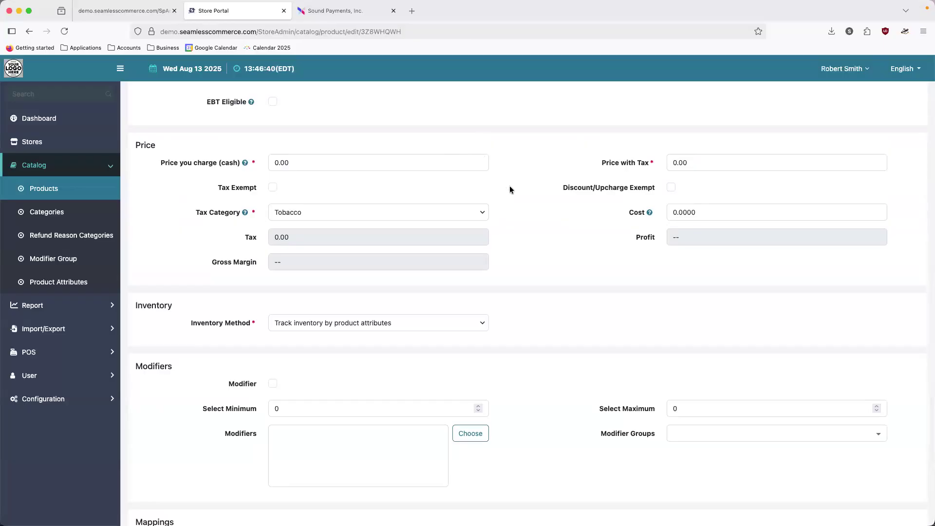
pyautogui.scroll(6, 510, 189)
# Step: View the Product Attributes tab and its eight Size/Flavor combinations with stock and prices
pyautogui.scroll(-1, 337, 164)
pyautogui.click(288, 132)
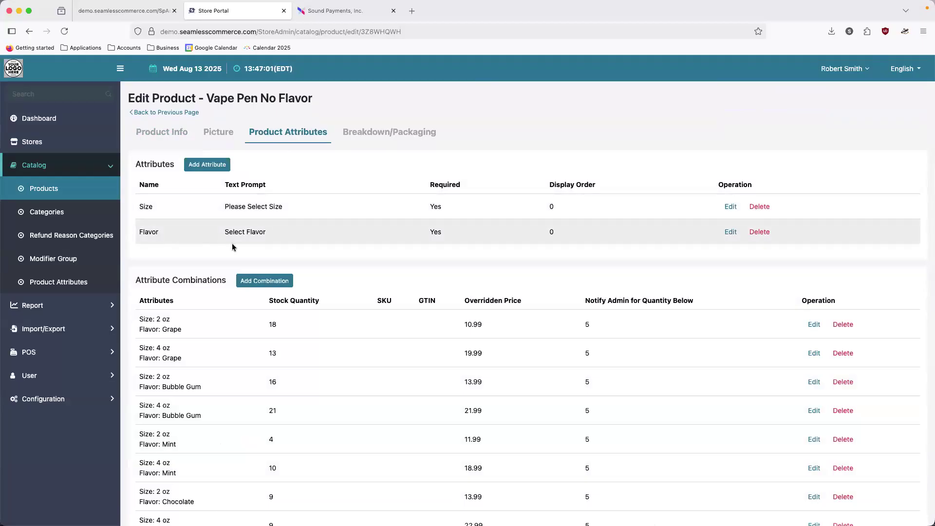
pyautogui.scroll(-2, 241, 254)
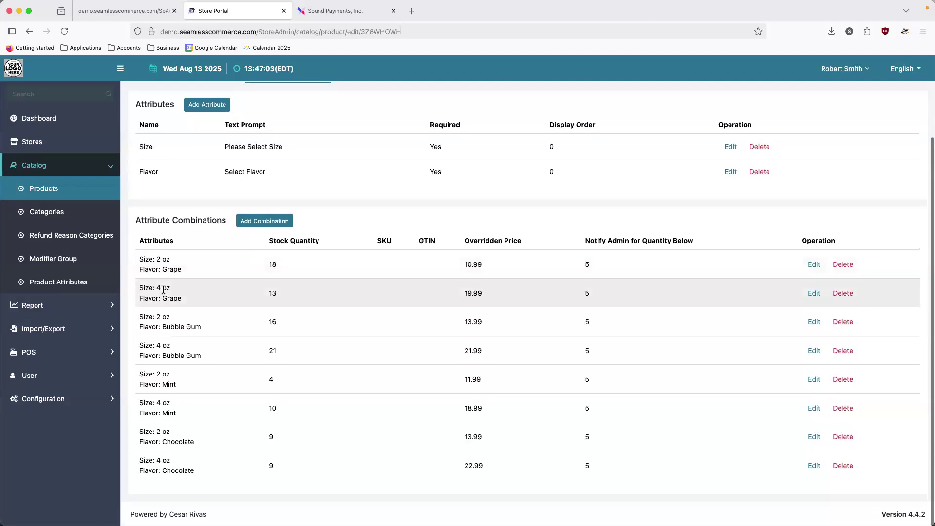
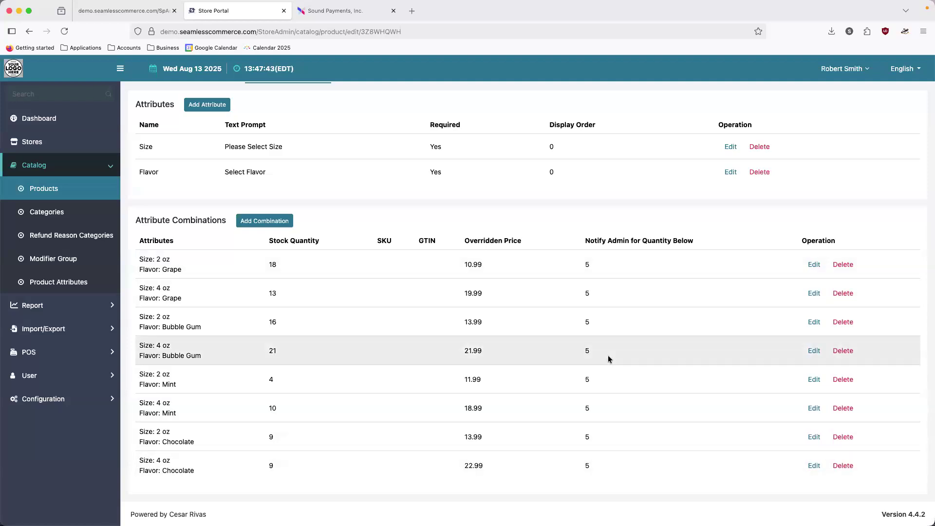
# Step: Scroll back up the Vape Pen No Flavor edit page
pyautogui.scroll(2, 608, 355)
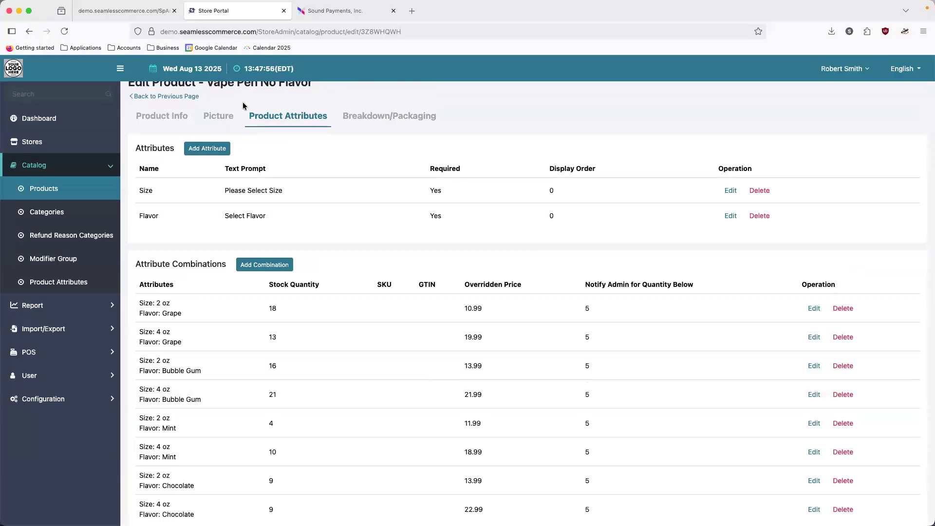
pyautogui.click(327, 12)
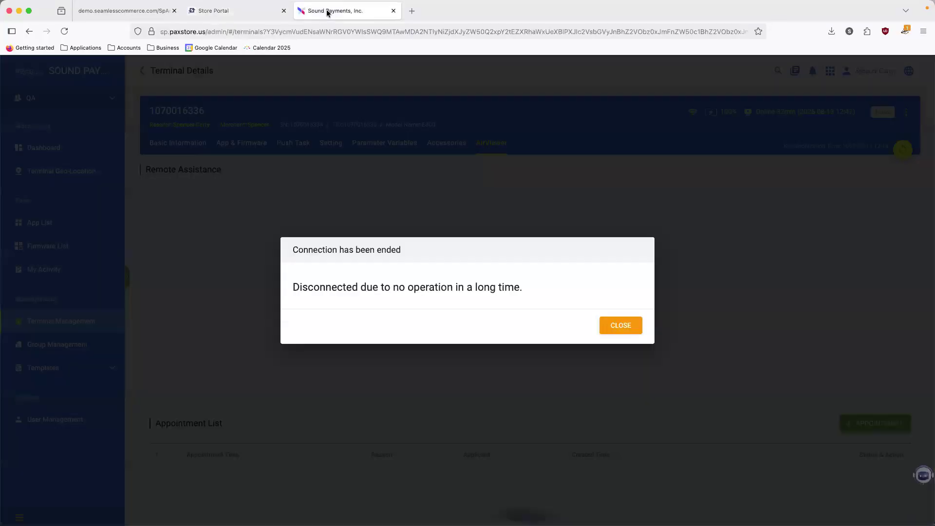
pyautogui.click(620, 325)
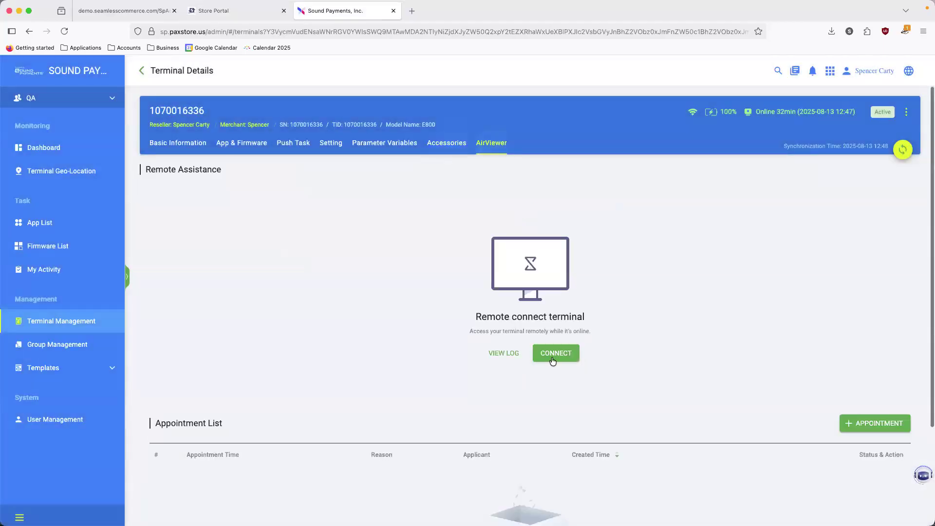
pyautogui.click(551, 357)
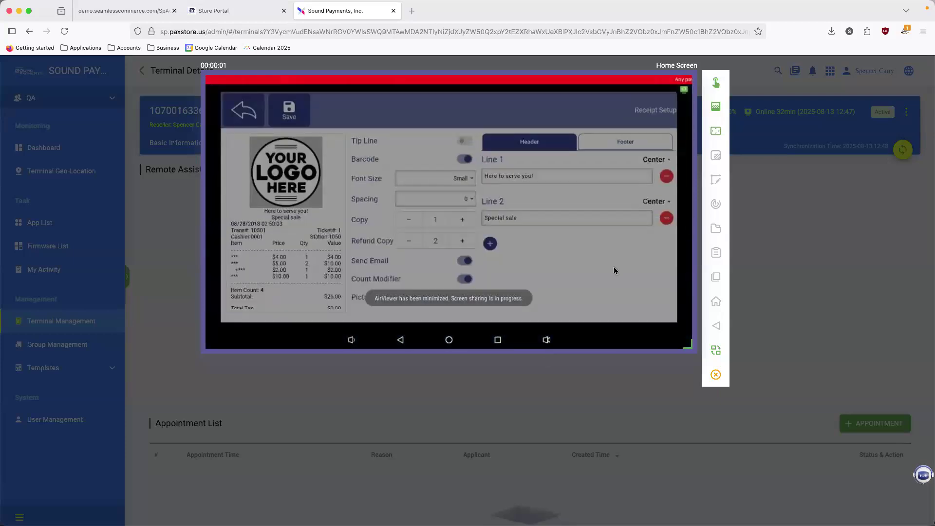
# Step: Enlarge the remote terminal view by choosing a larger scale
pyautogui.click(723, 132)
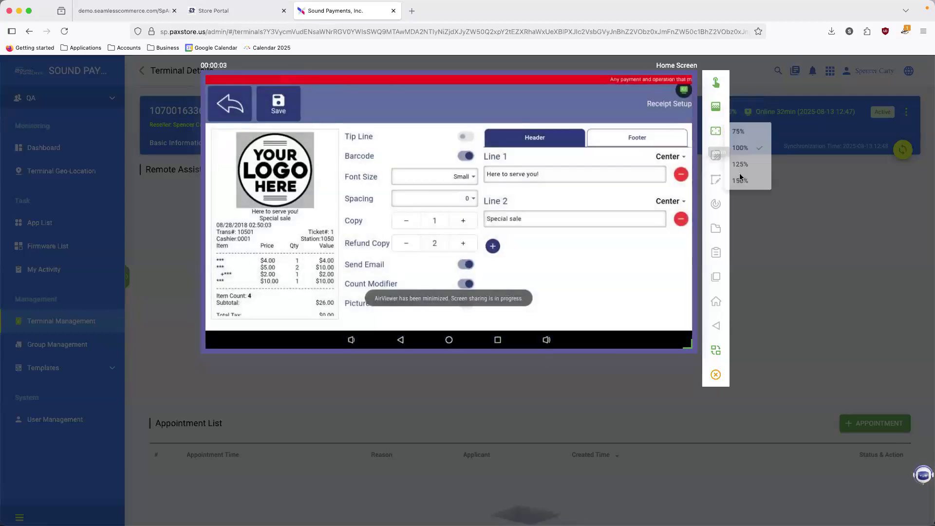
pyautogui.click(740, 174)
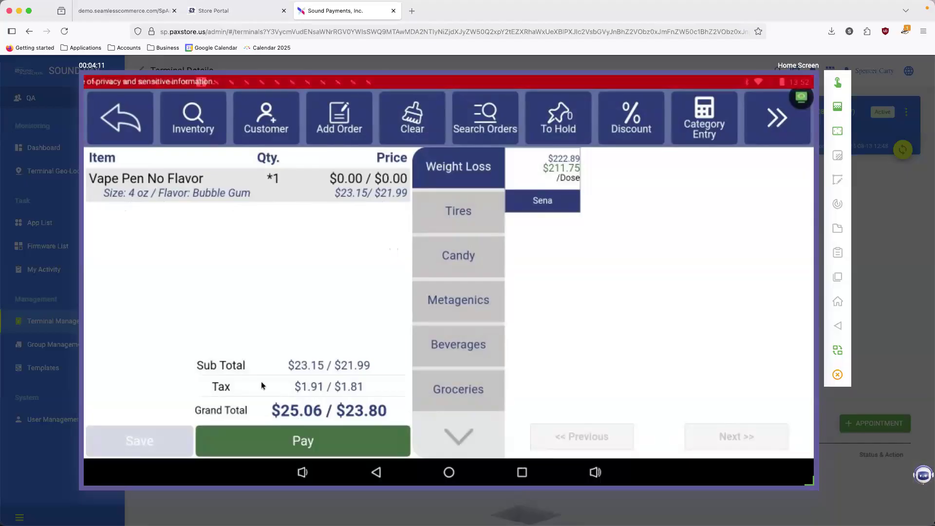
# Step: Replace the name filter with 'beer', search, and open Budweiser Beer for editing
pyautogui.click(228, 12)
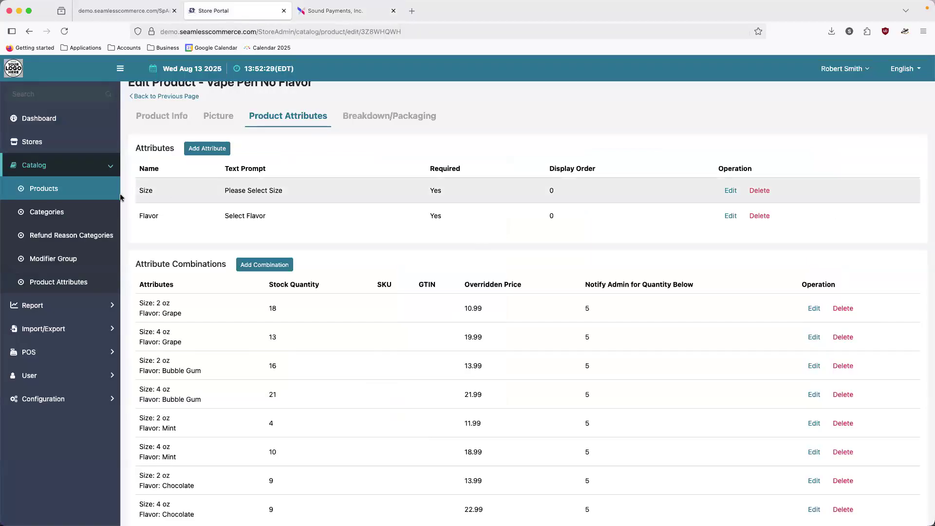
pyautogui.click(164, 96)
pyautogui.doubleClick(326, 162)
pyautogui.tripleClick(326, 162)
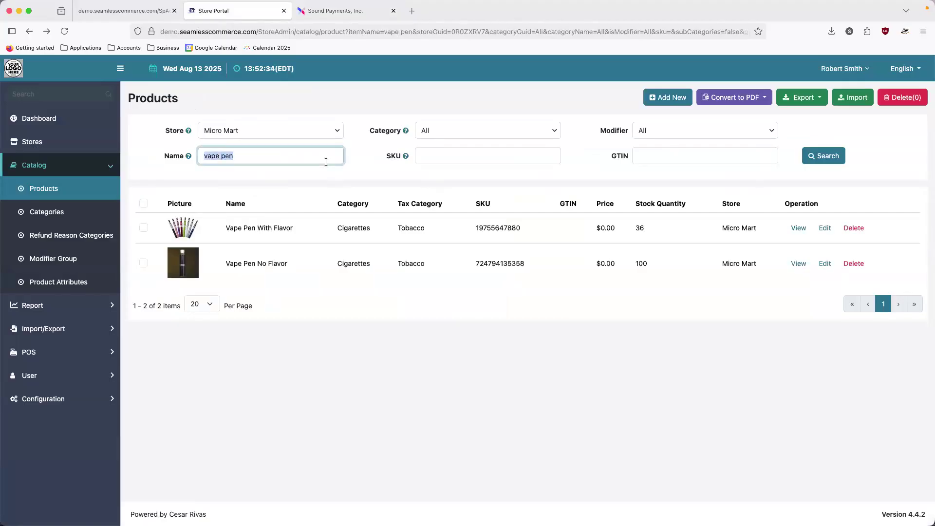
pyautogui.write('beer')
pyautogui.click(822, 156)
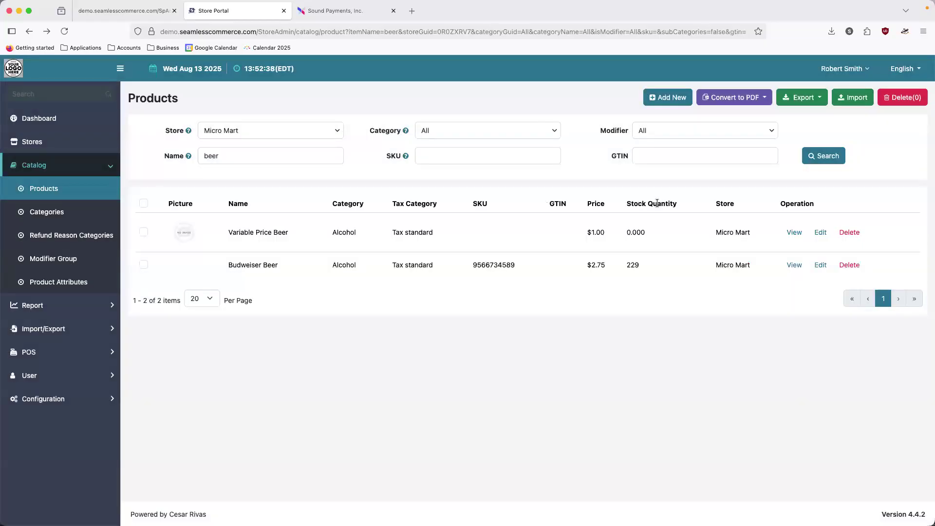
pyautogui.click(820, 272)
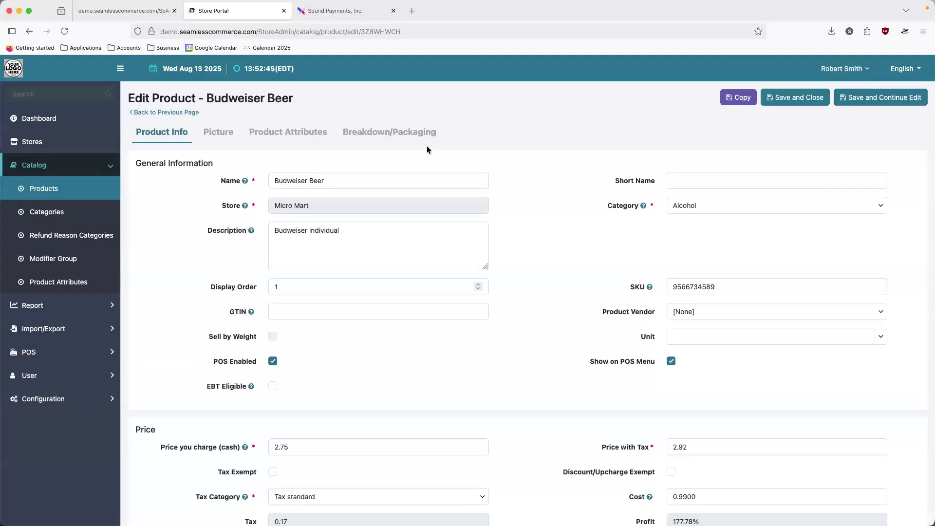
# Step: Show Budweiser Beer's Breakdown/Packaging tab, highlighting 229 base-unit stock and 343 total stock
pyautogui.click(380, 138)
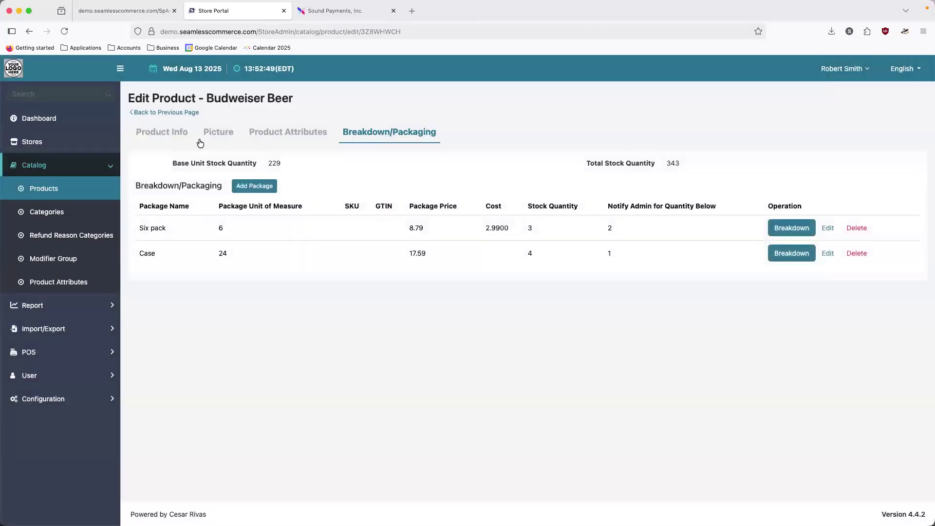
pyautogui.click(184, 136)
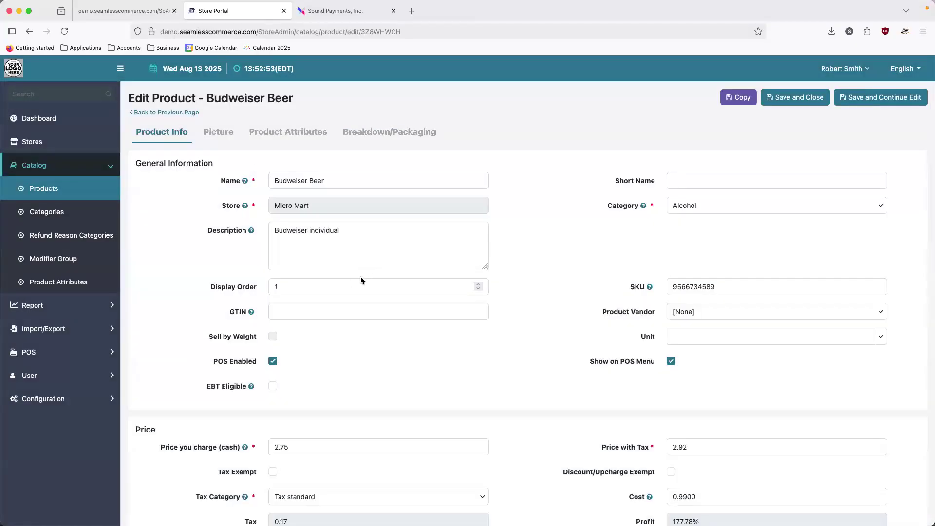
pyautogui.scroll(-1, 356, 355)
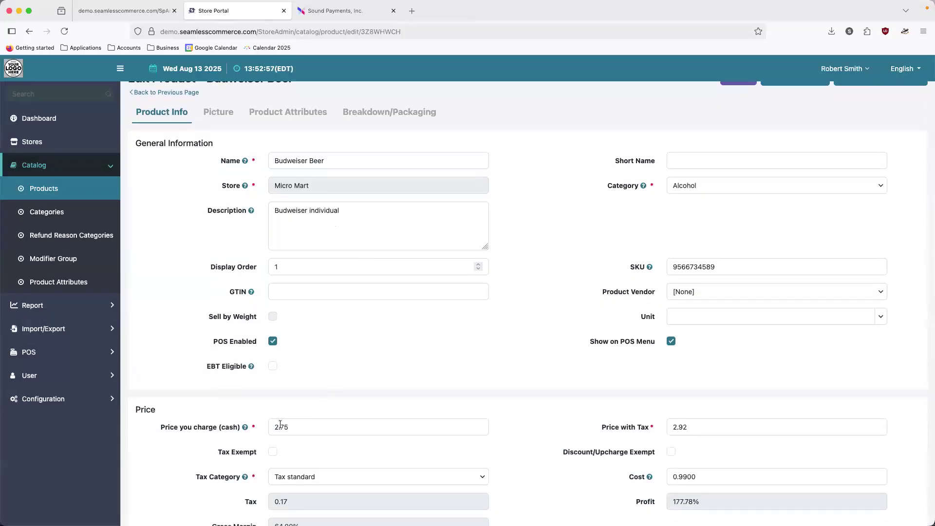
pyautogui.scroll(1, 371, 290)
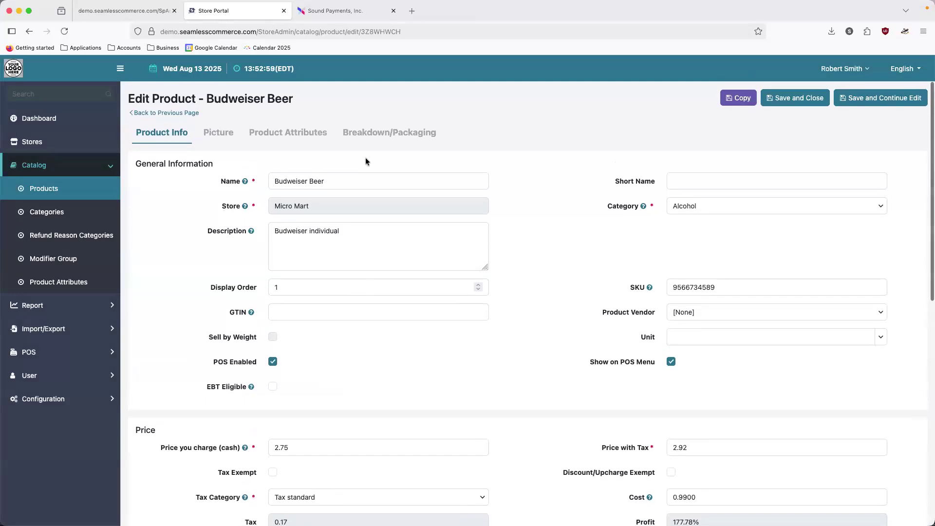
pyautogui.click(375, 133)
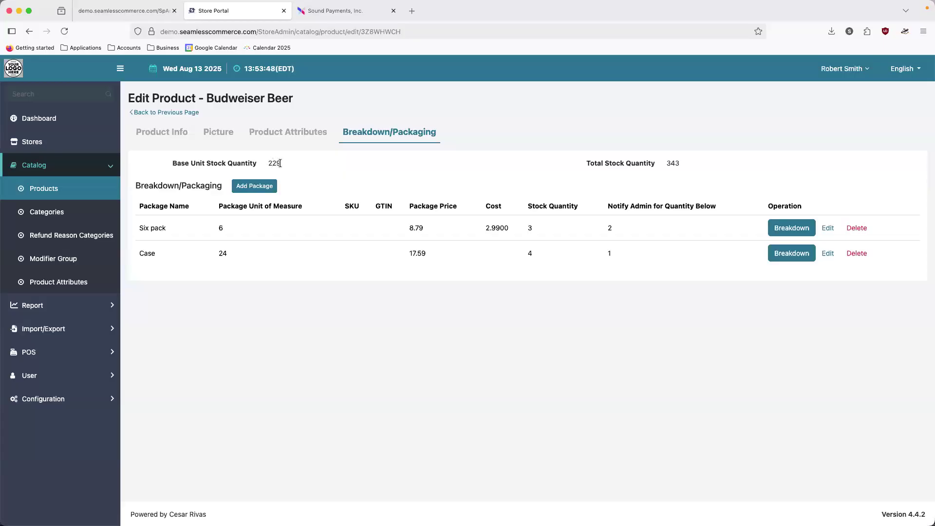
pyautogui.moveTo(280, 163); pyautogui.dragTo(173, 164)
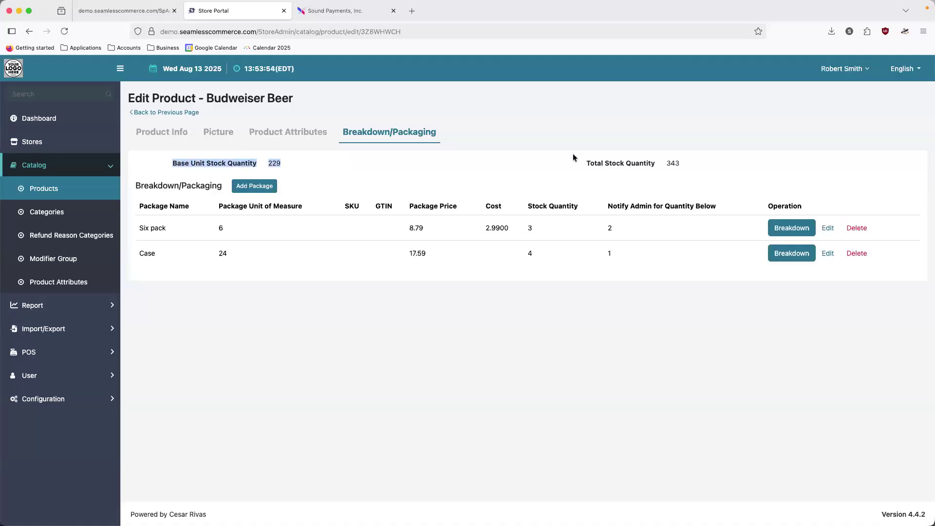
pyautogui.moveTo(587, 164); pyautogui.dragTo(694, 165)
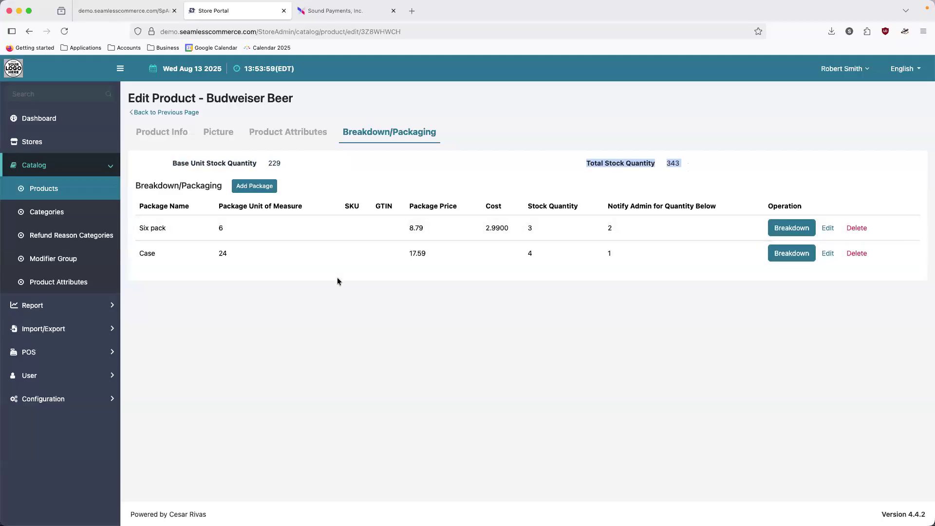
pyautogui.click(685, 169)
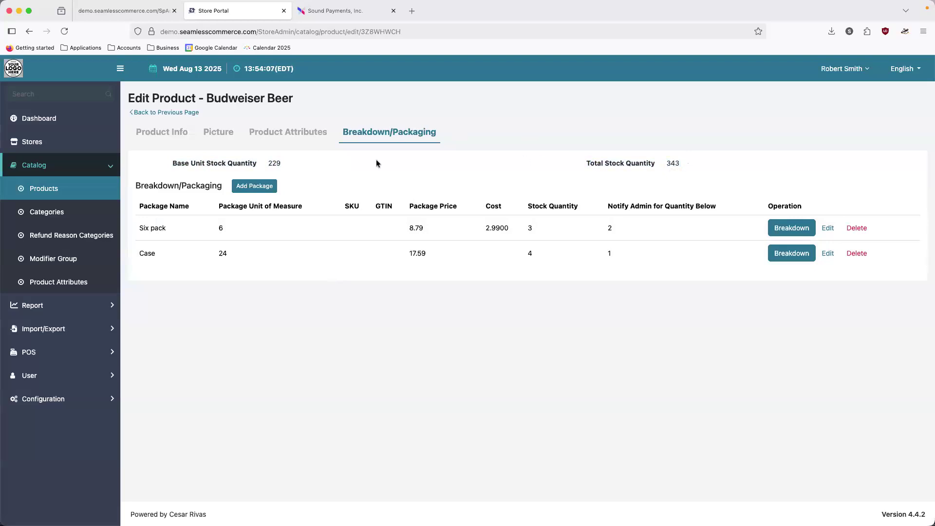
# Step: Dismiss the disconnect notice, reload Remote Assistance and reconnect to the terminal
pyautogui.click(338, 10)
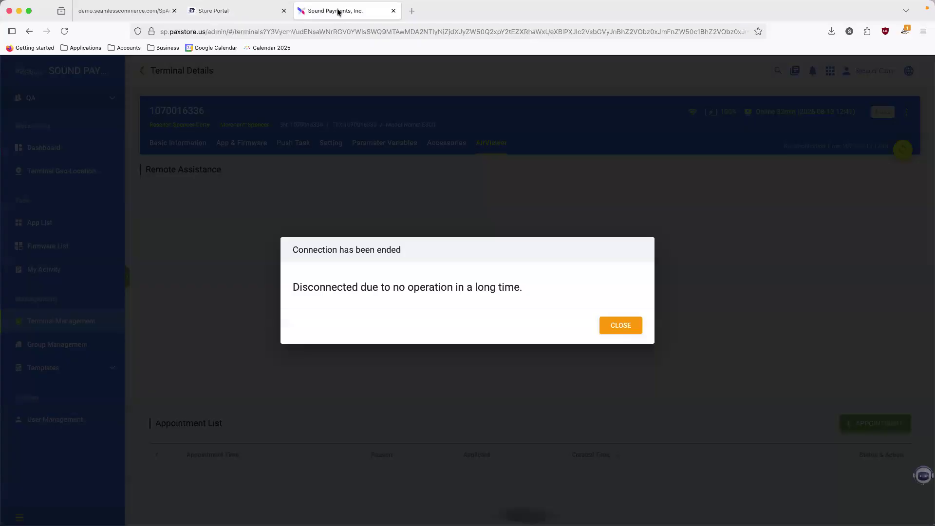
pyautogui.click(604, 324)
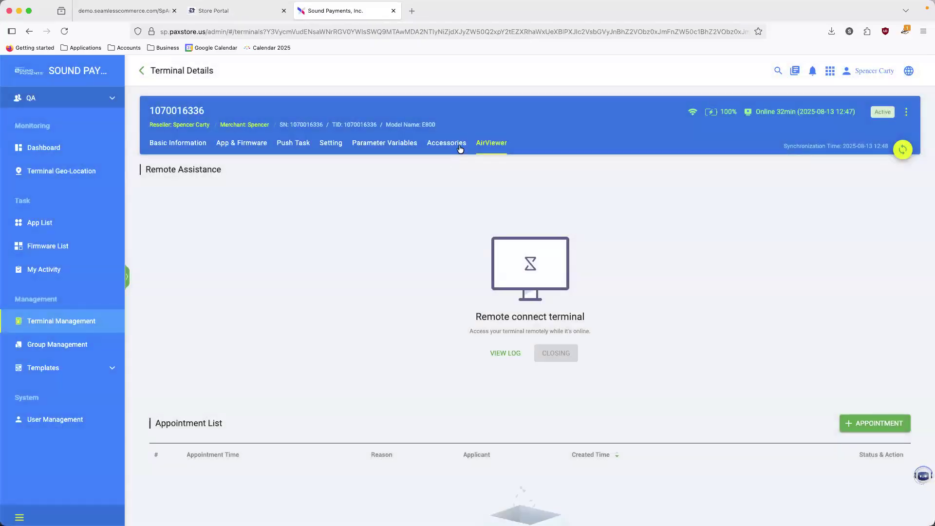
pyautogui.click(461, 148)
pyautogui.click(492, 143)
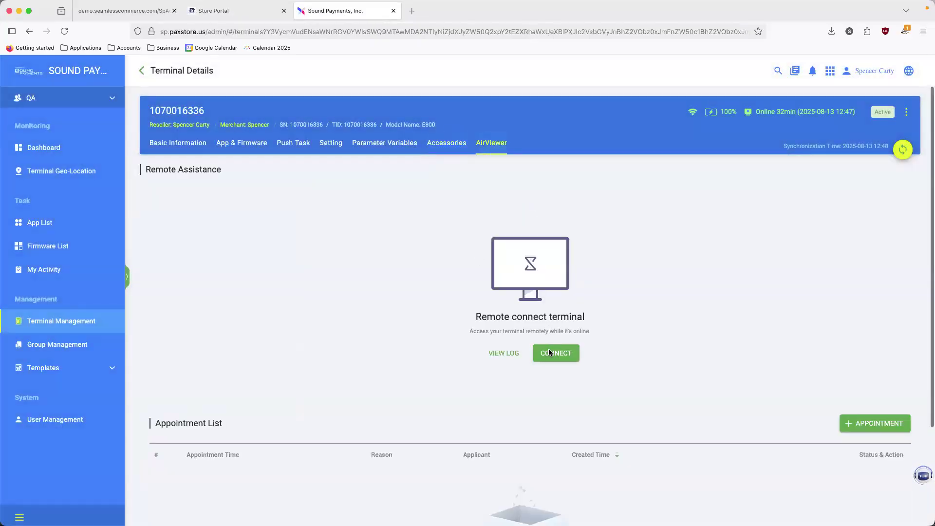
pyautogui.click(549, 353)
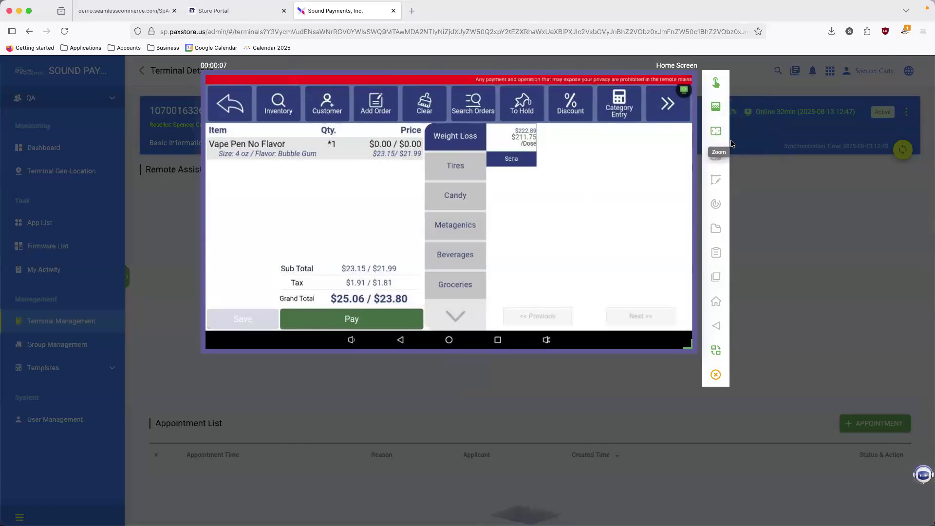
# Step: Enlarge the remote view to 150% and open Budweiser Beer's packaging choices on the terminal
pyautogui.moveTo(731, 144)
pyautogui.click(756, 184)
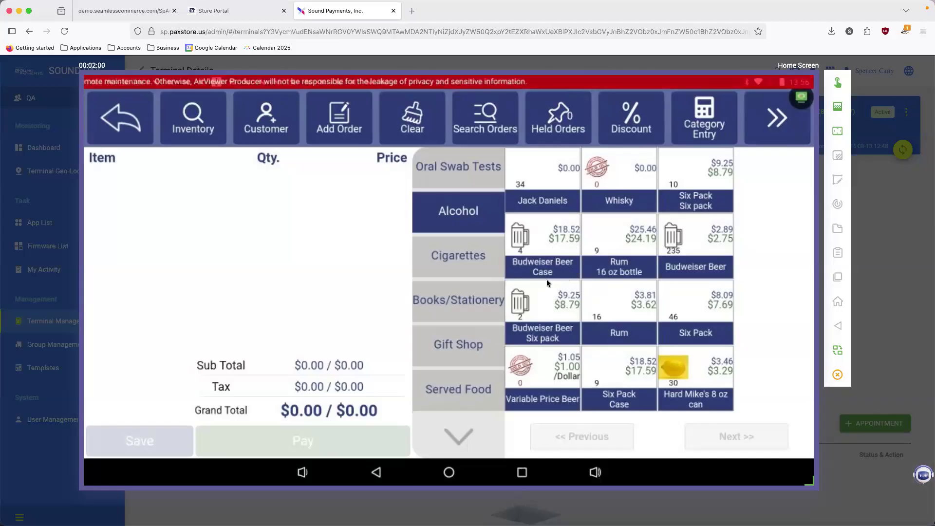
pyautogui.click(536, 303)
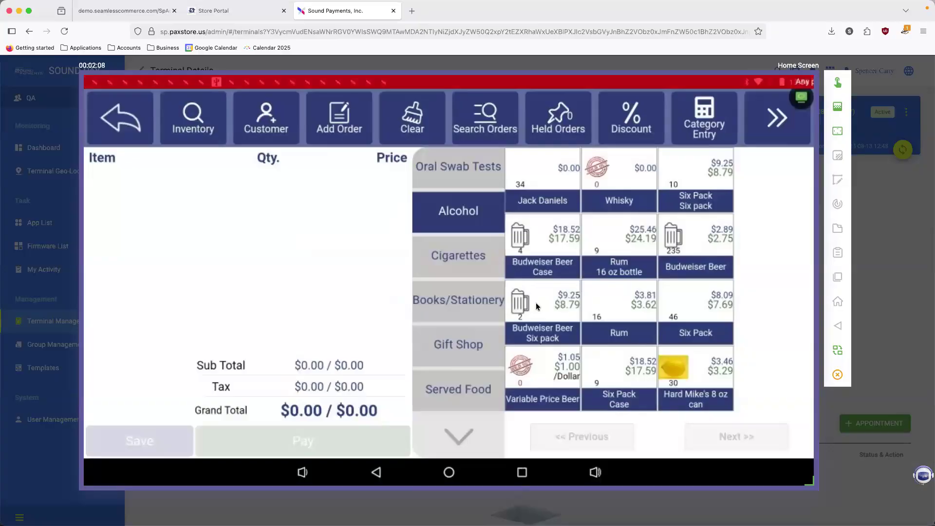
pyautogui.click(536, 305)
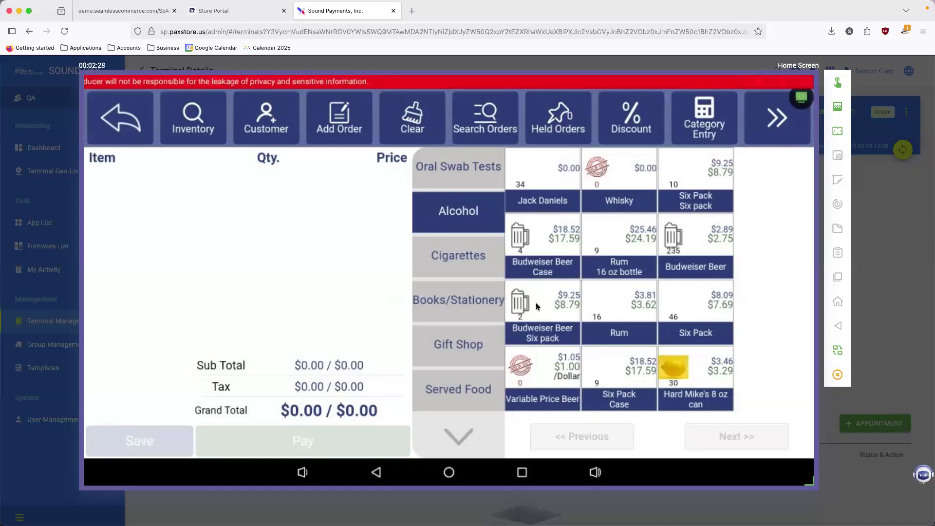
pyautogui.click(537, 306)
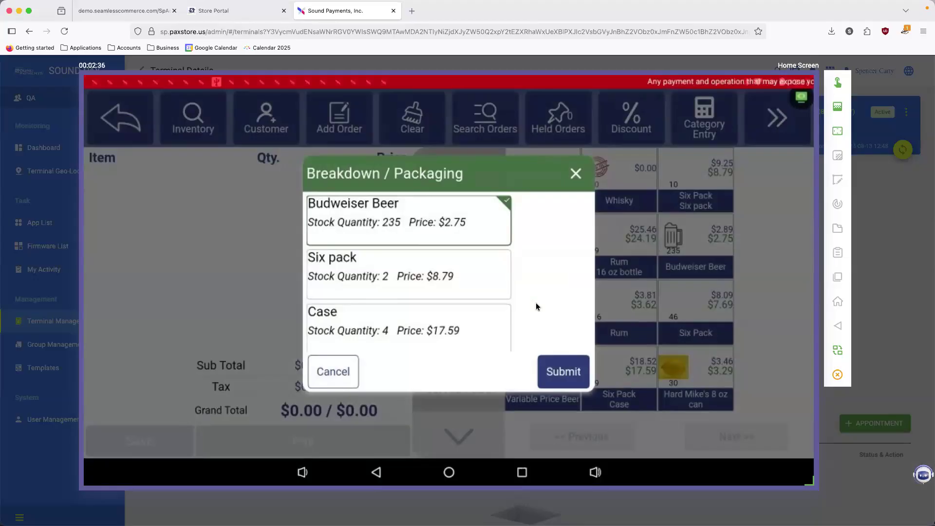
pyautogui.scroll(-2, 536, 306)
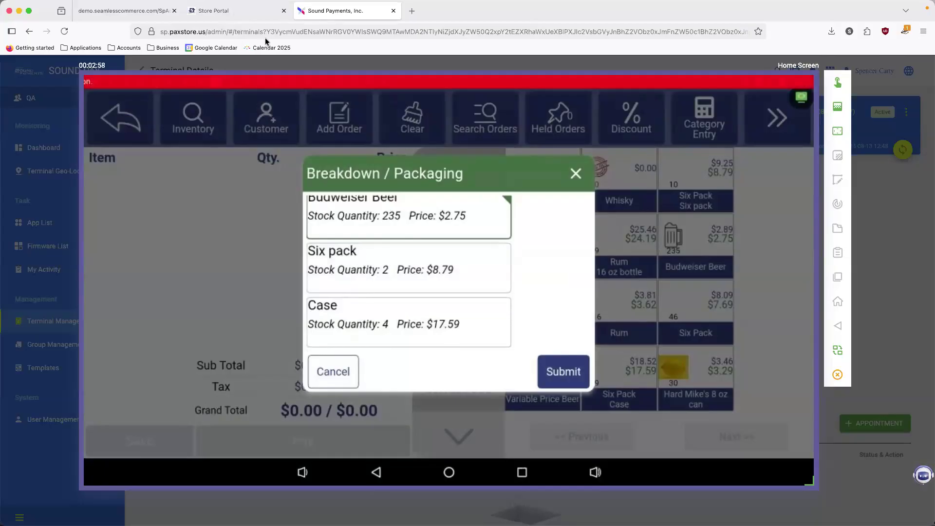
# Step: Filter the Products list to store Micro Mart and category Beverages
pyautogui.click(229, 11)
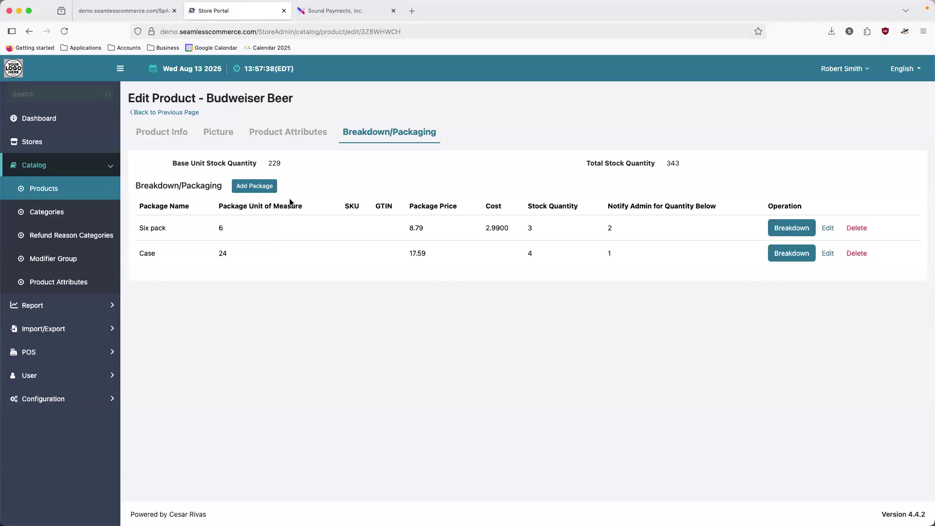
pyautogui.click(74, 187)
pyautogui.click(328, 135)
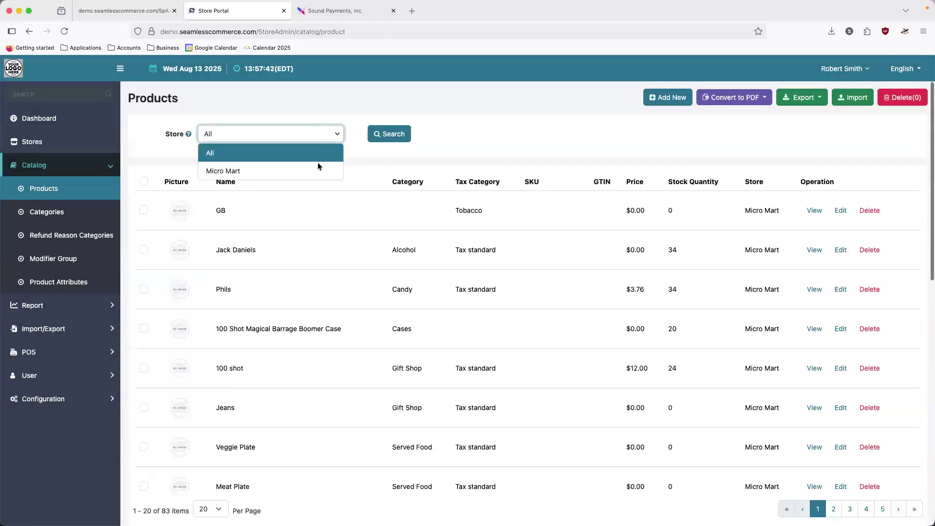
pyautogui.click(316, 171)
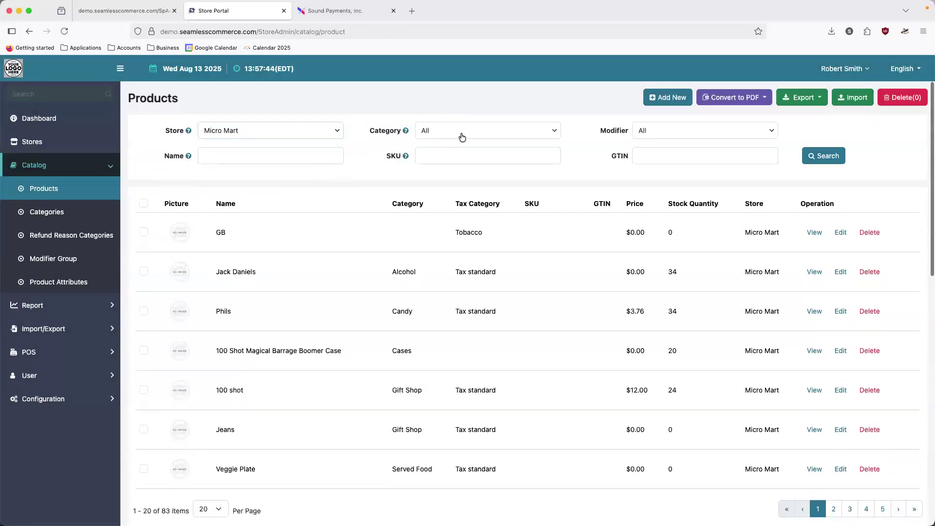
pyautogui.click(462, 136)
pyautogui.scroll(-2, 470, 211)
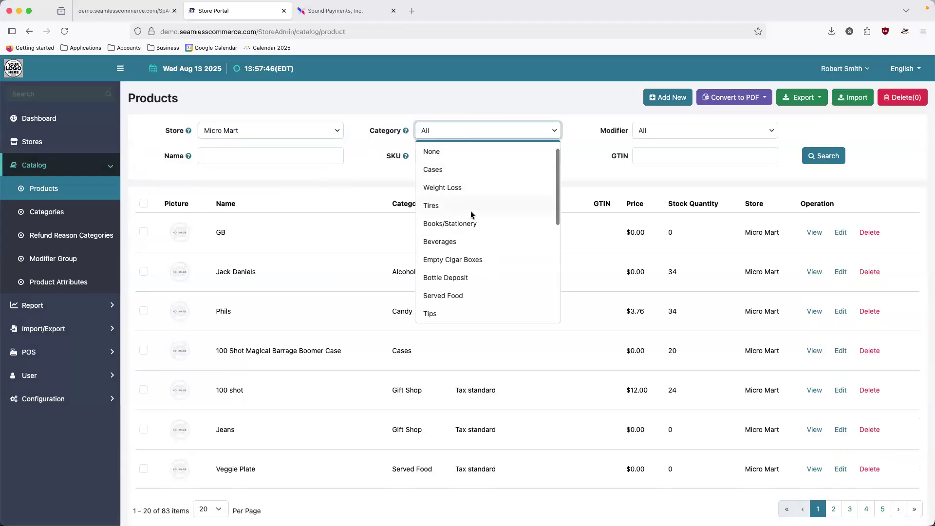
pyautogui.click(468, 226)
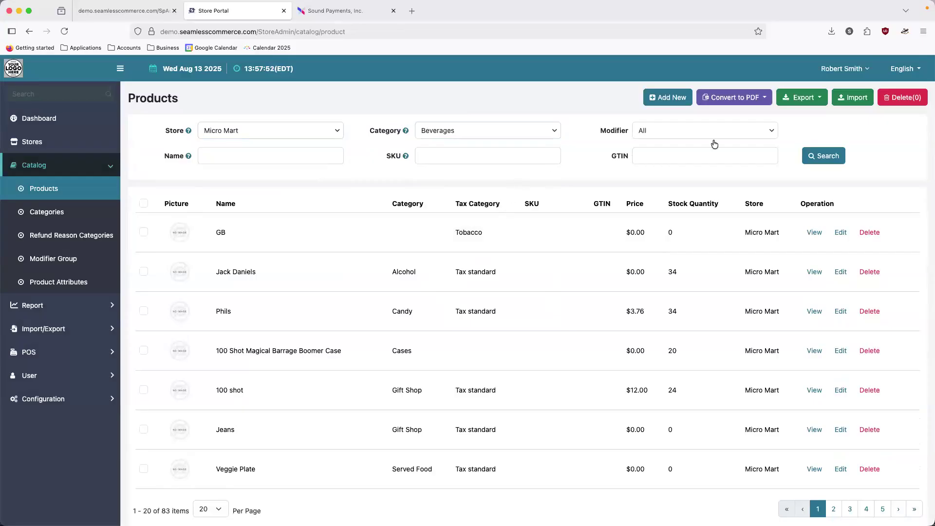
pyautogui.click(815, 155)
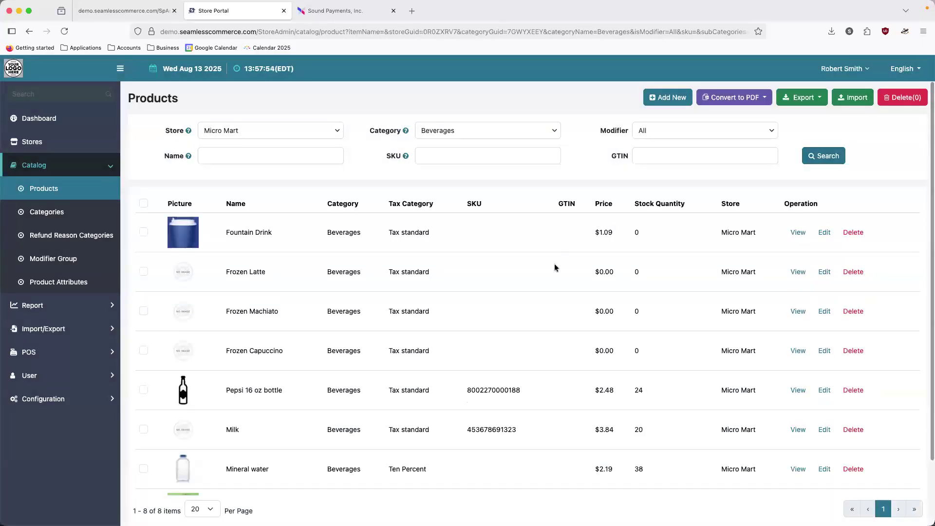
# Step: Scroll Pepsi 16 oz bottle's edit page to confirm its Bottle Deposit 5 cents modifier
pyautogui.scroll(-2, 555, 268)
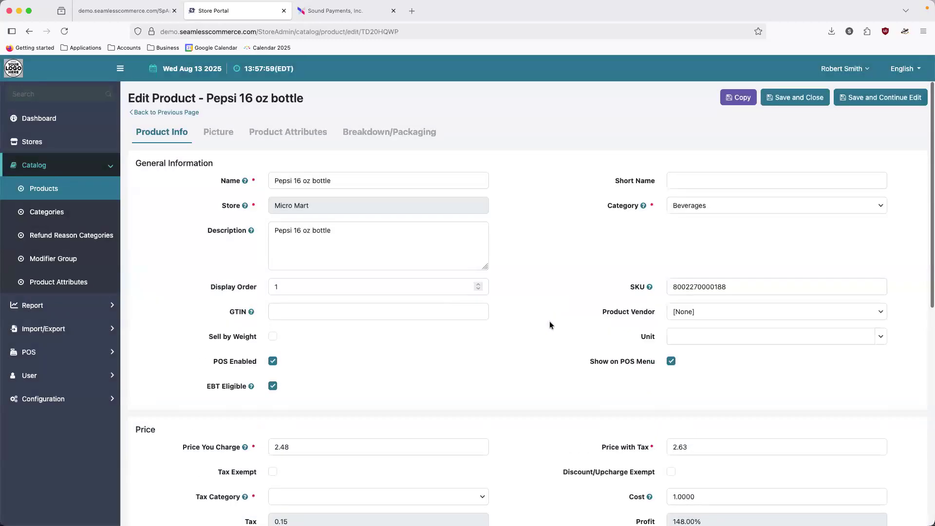
pyautogui.scroll(-7, 546, 326)
pyautogui.scroll(-2, 547, 326)
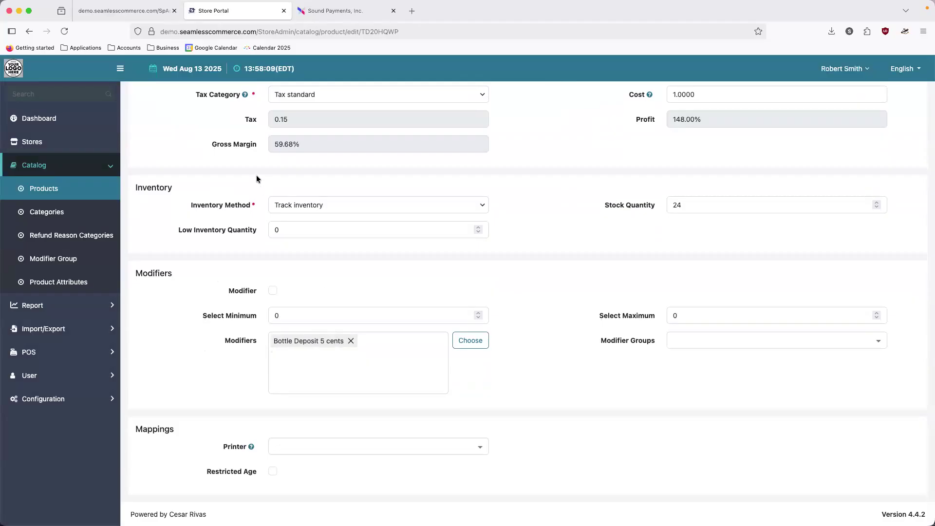
pyautogui.scroll(2, 256, 174)
pyautogui.scroll(8, 256, 175)
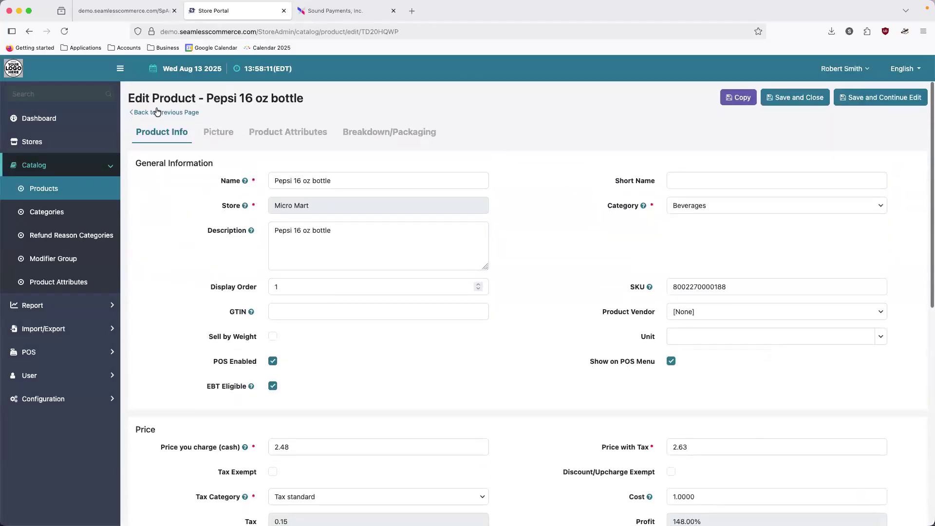
pyautogui.click(159, 112)
# Step: Reset the category to All, search 'bottle deposit' and view Bottle Deposit 5 cents
pyautogui.click(480, 130)
pyautogui.click(463, 149)
pyautogui.click(323, 163)
pyautogui.write('bottle deposit')
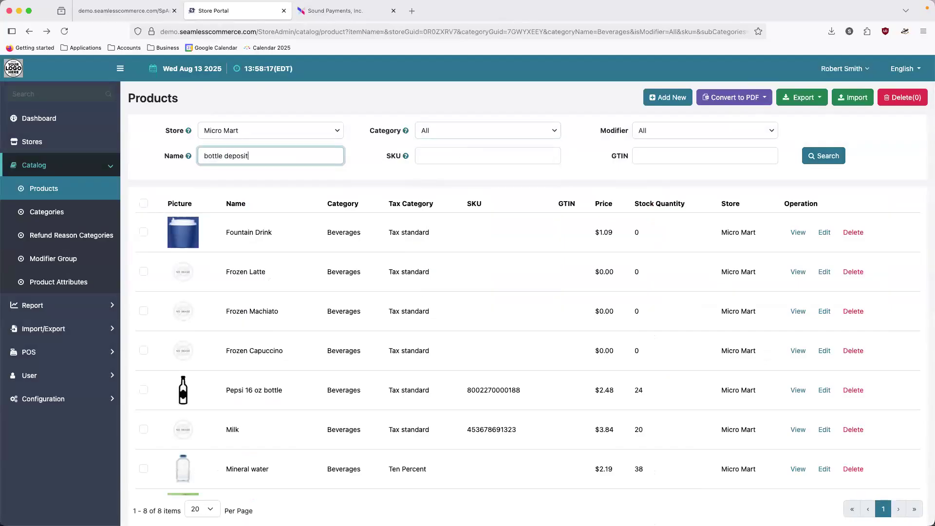
pyautogui.press('Return')
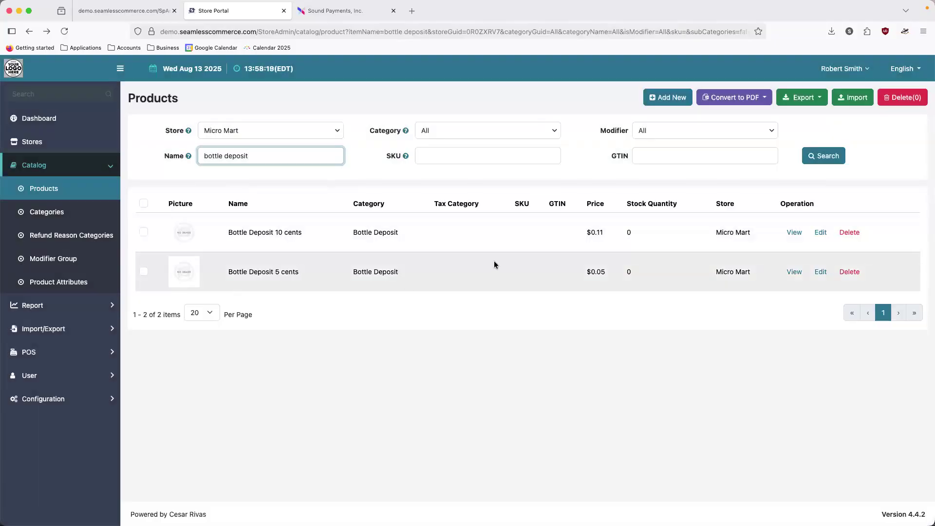
pyautogui.click(795, 271)
pyautogui.scroll(-10, 548, 315)
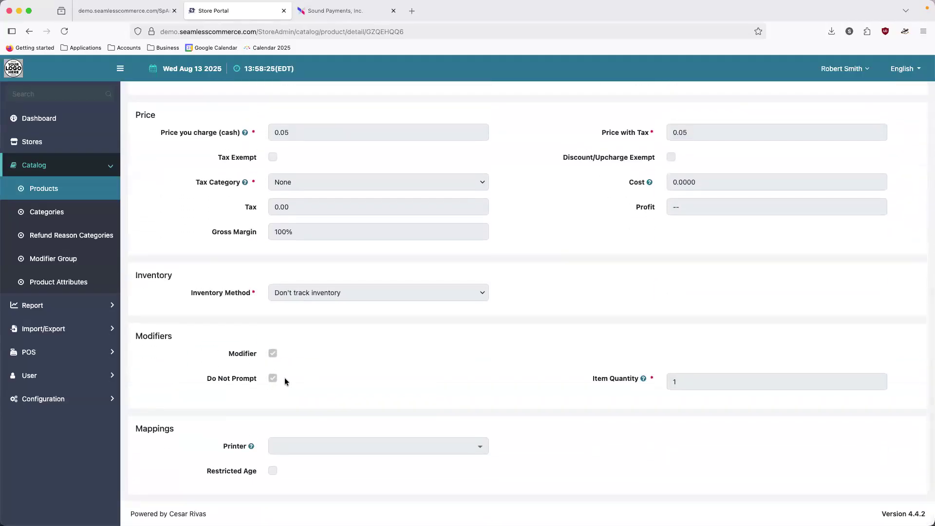
pyautogui.click(332, 15)
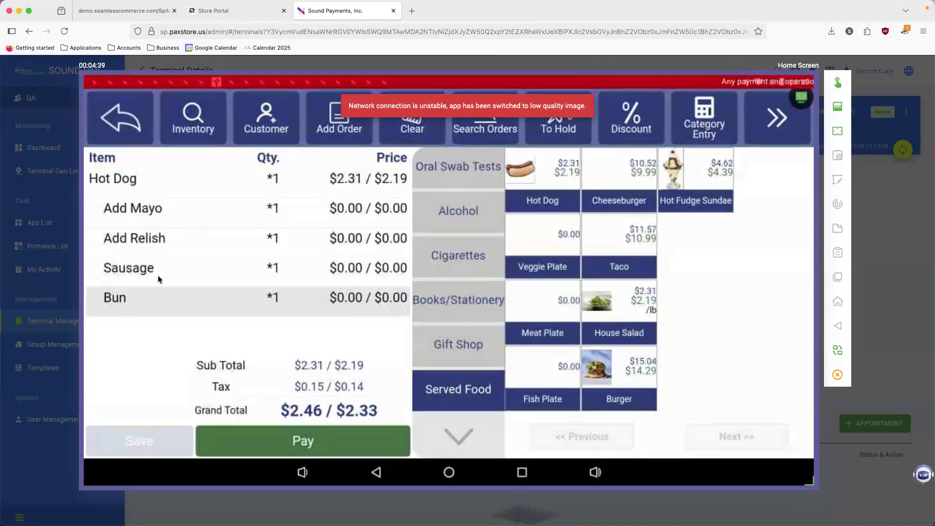
# Step: Set the AirViewer remote view's image quality to High
pyautogui.click(837, 108)
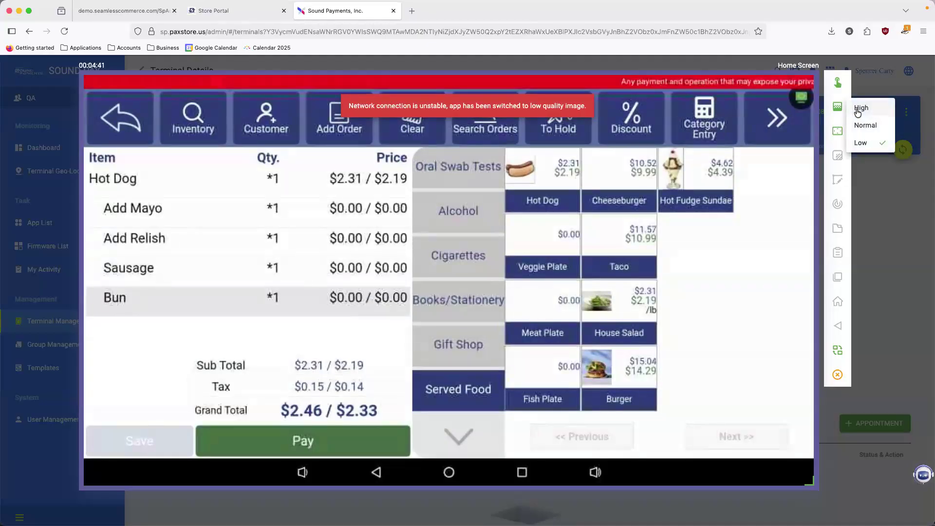
pyautogui.click(859, 109)
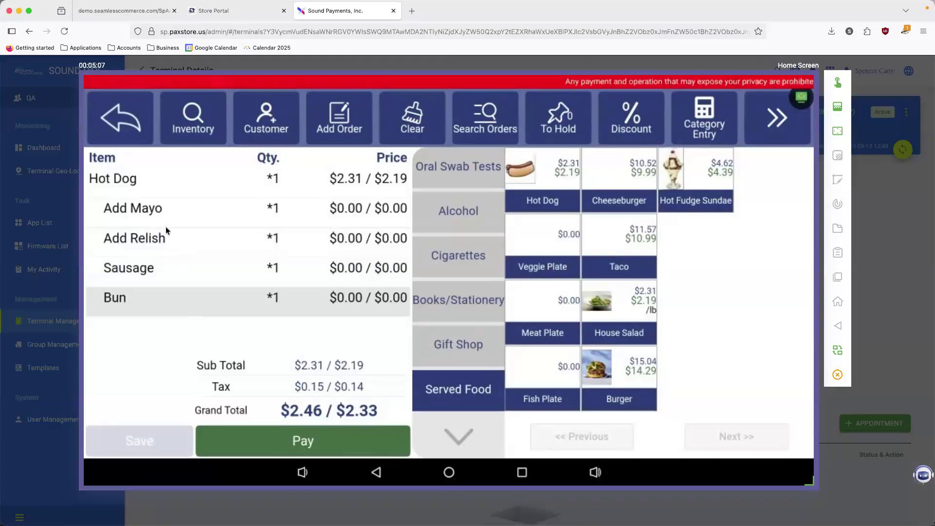
# Step: Return to the product search results and search the Name field for 'hot dog'
pyautogui.click(243, 18)
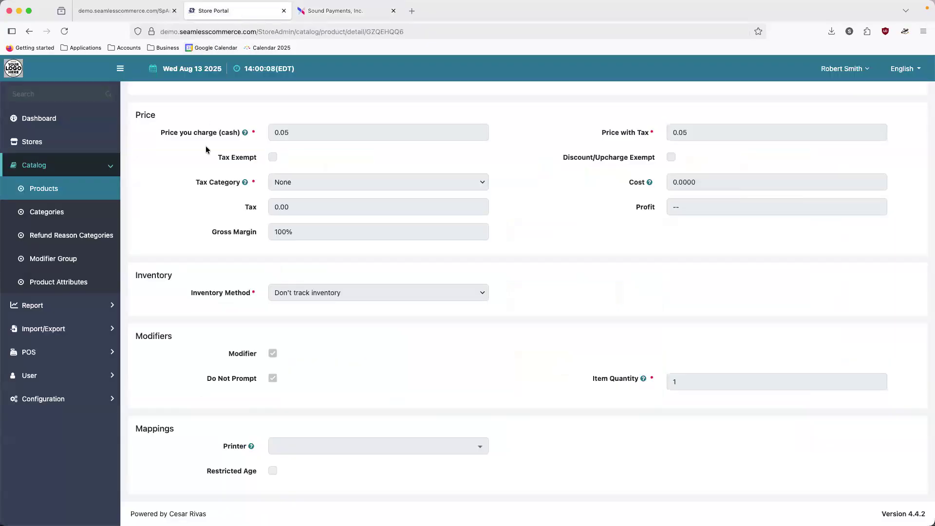
pyautogui.scroll(10, 204, 146)
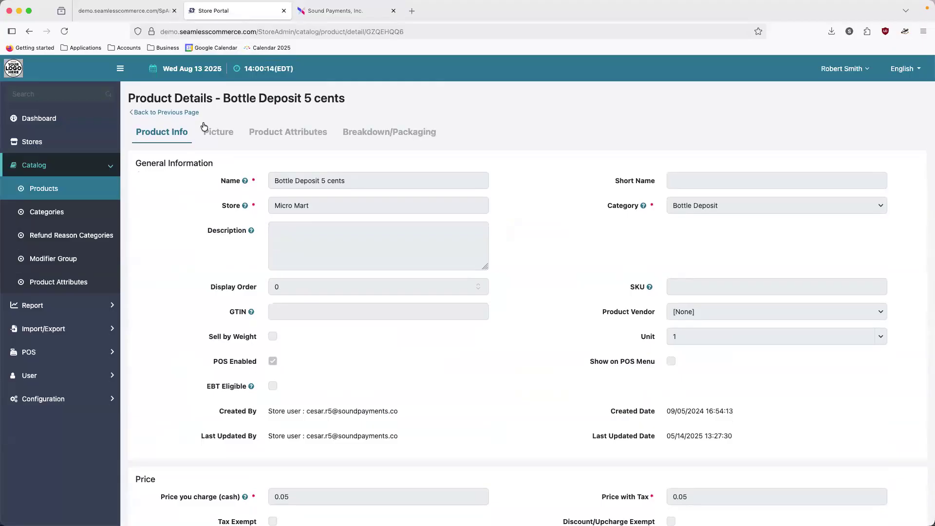
pyautogui.click(178, 116)
pyautogui.tripleClick(302, 156)
pyautogui.write('hot ')
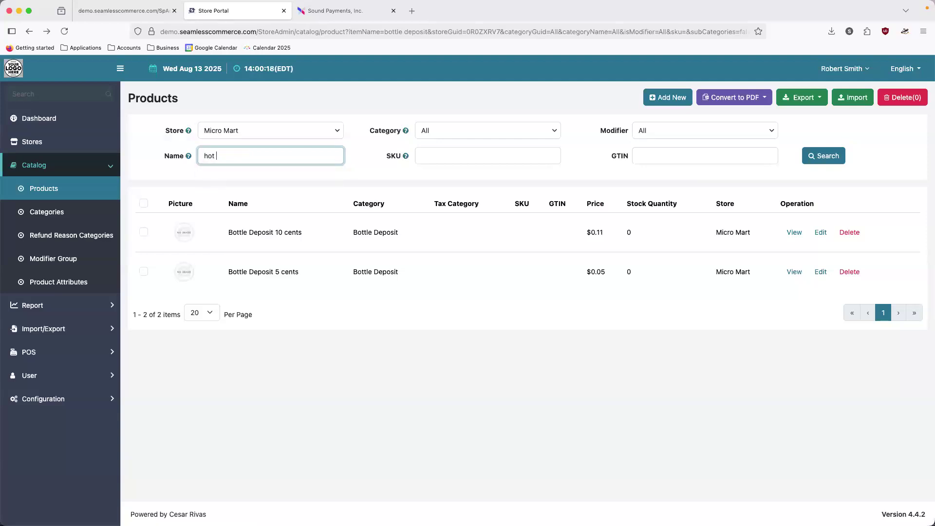
pyautogui.write('dog')
pyautogui.press('Return')
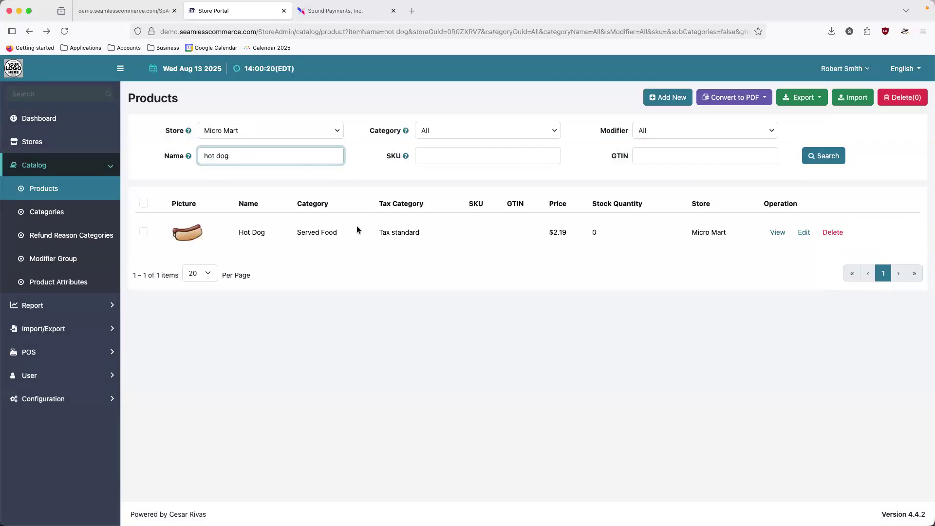
# Step: Review the Hot Dog product's modifiers and modifier groups, then go to Catalog > Categories
pyautogui.click(779, 233)
pyautogui.scroll(-6, 391, 282)
pyautogui.scroll(-3, 391, 282)
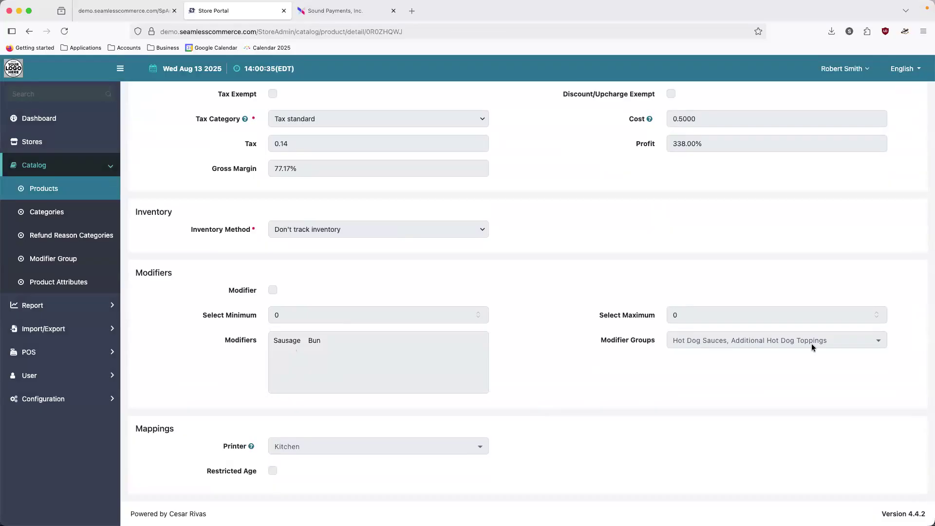
pyautogui.scroll(9, 812, 347)
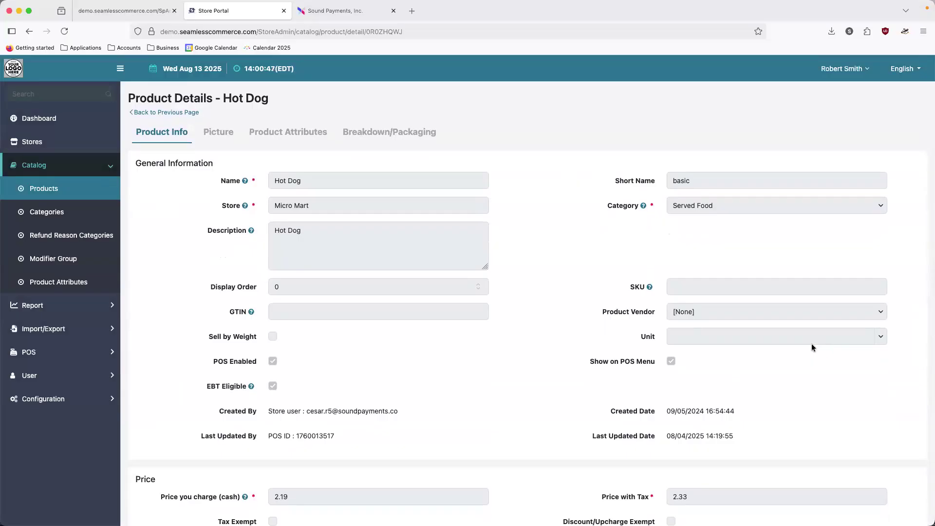
pyautogui.scroll(-10, 812, 344)
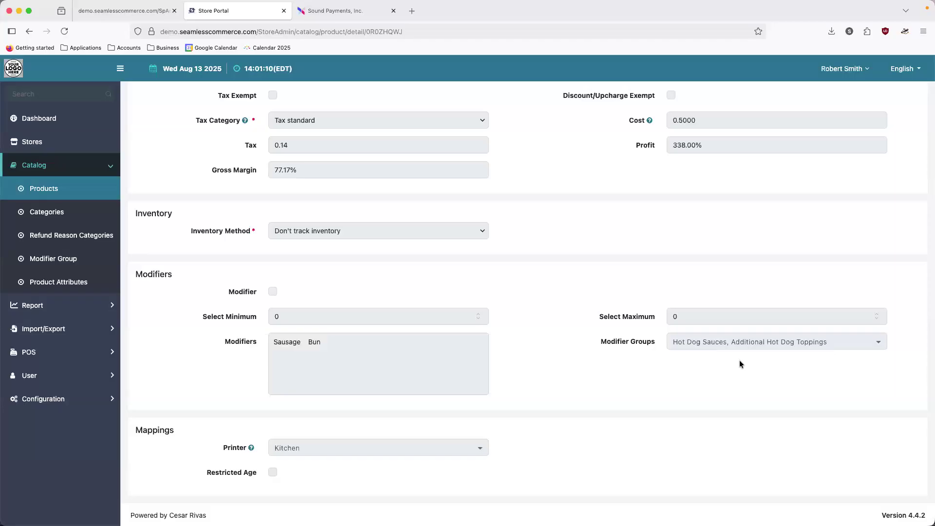
pyautogui.click(99, 213)
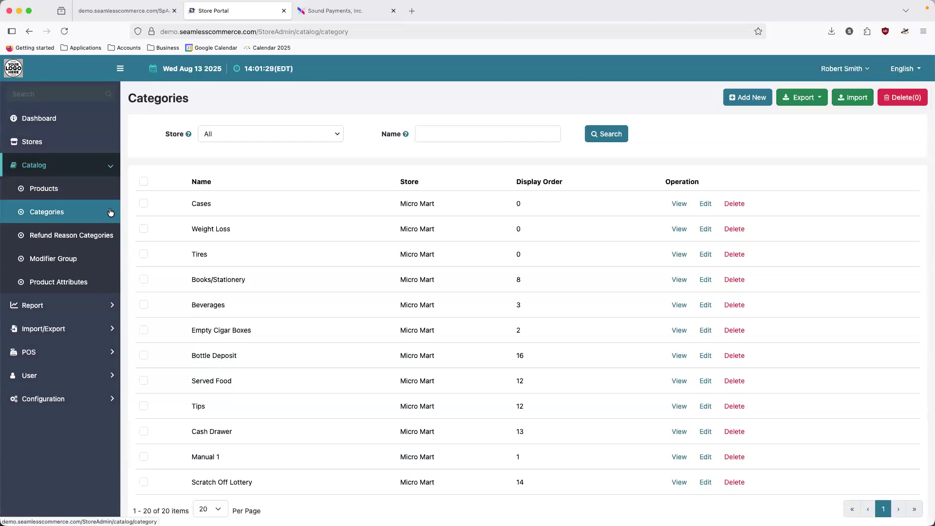
# Step: View the Cases category details, then return and start a new Micro Mart category
pyautogui.click(684, 203)
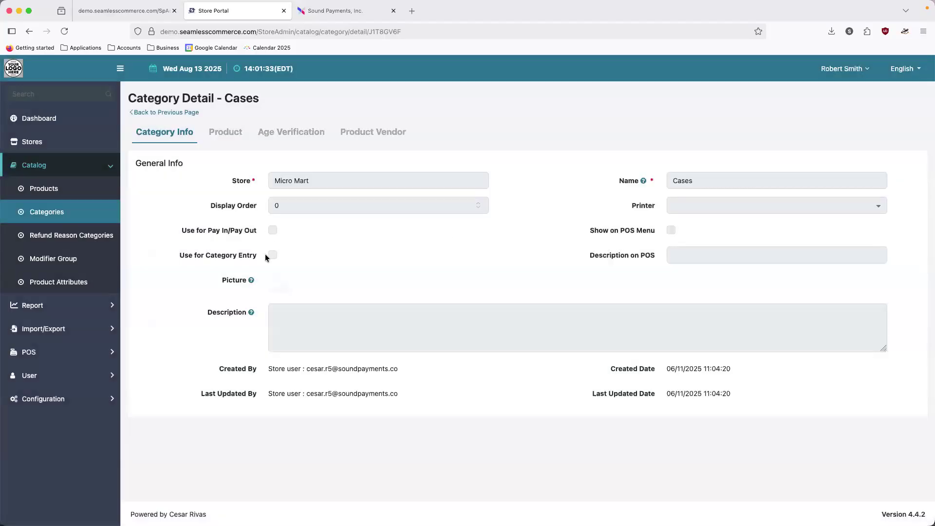
pyautogui.click(187, 115)
pyautogui.click(751, 100)
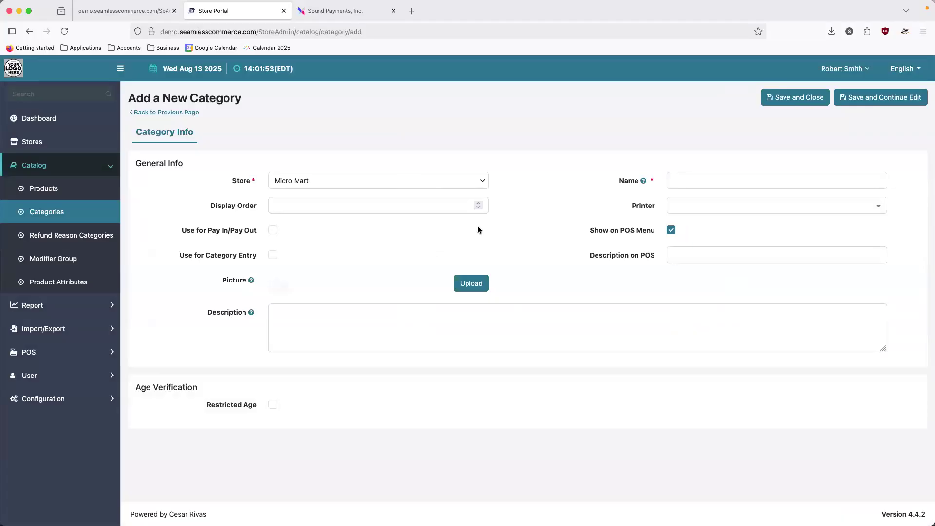
# Step: Enter 'Books' as the new category name, then replace it with 'Tips'
pyautogui.click(701, 183)
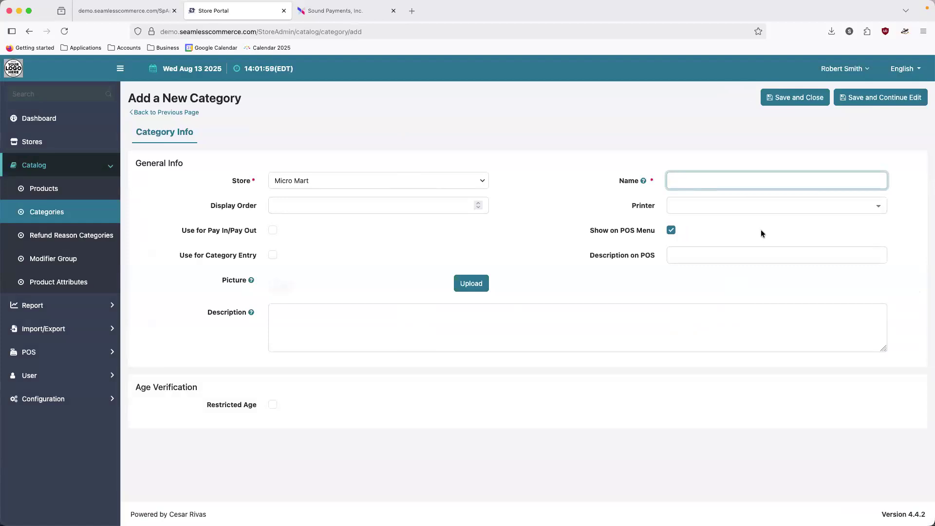
pyautogui.write('Books')
pyautogui.click(575, 244)
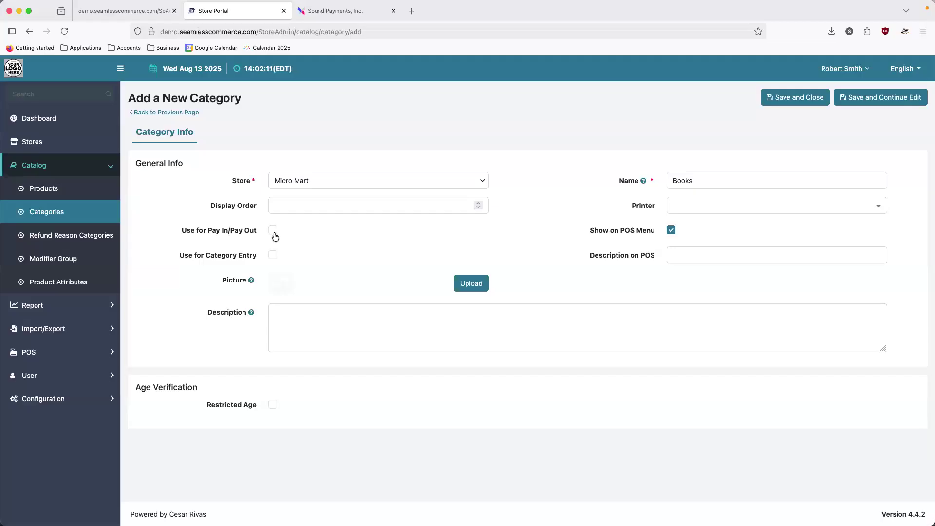
pyautogui.doubleClick(714, 180)
pyautogui.write('Tips')
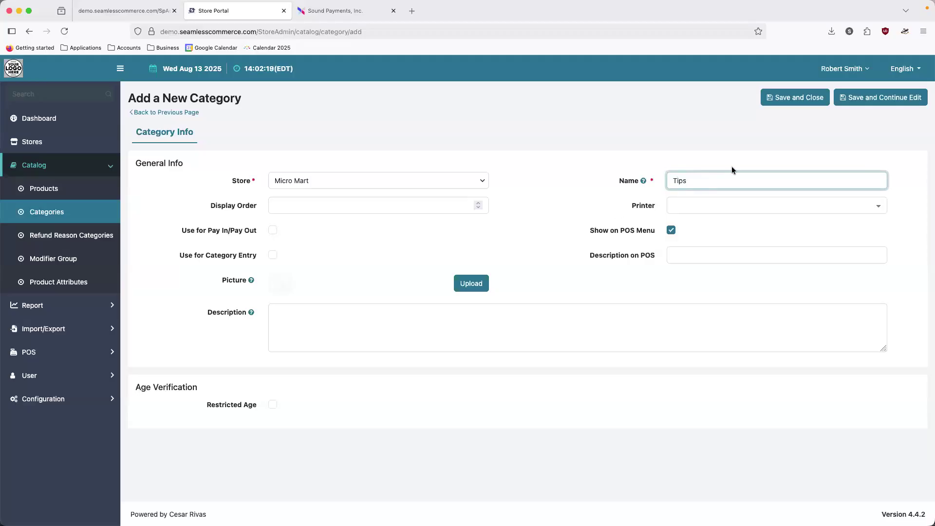
pyautogui.doubleClick(707, 180)
# Step: Check the terminal's Beverages category: display order 3, menu display on; then return to the portal
pyautogui.click(341, 10)
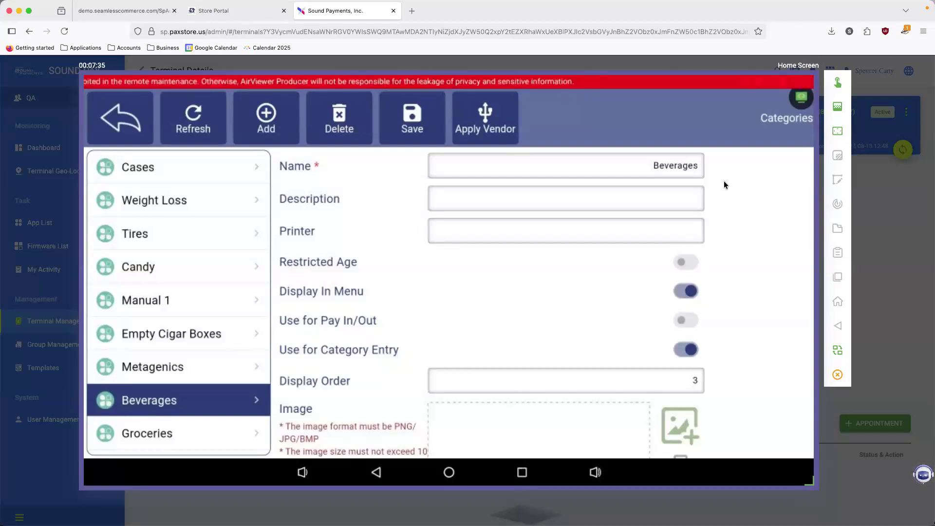
pyautogui.scroll(-1, 724, 185)
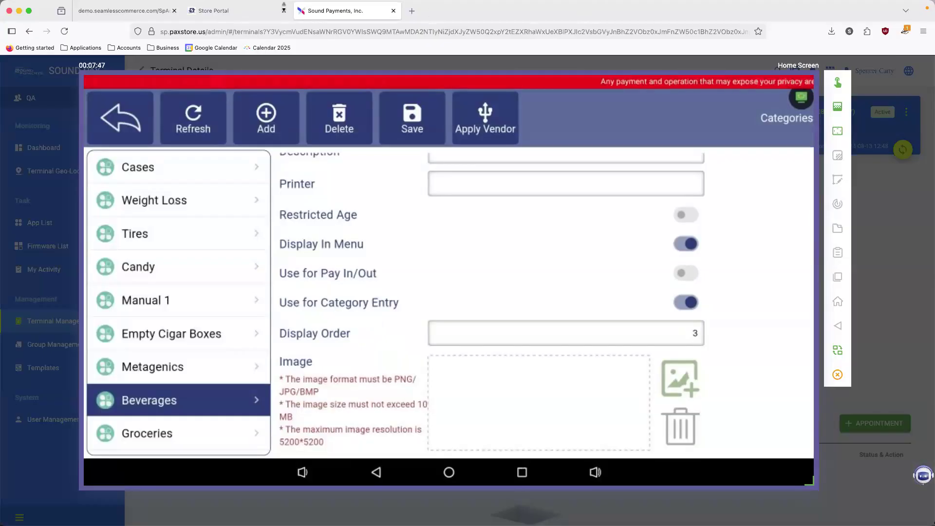
pyautogui.click(231, 11)
# Step: Search 'refund reasons' and open Refund Reason Categories, abandoning the unsaved Tips category
pyautogui.click(35, 93)
pyautogui.write('refund reasons')
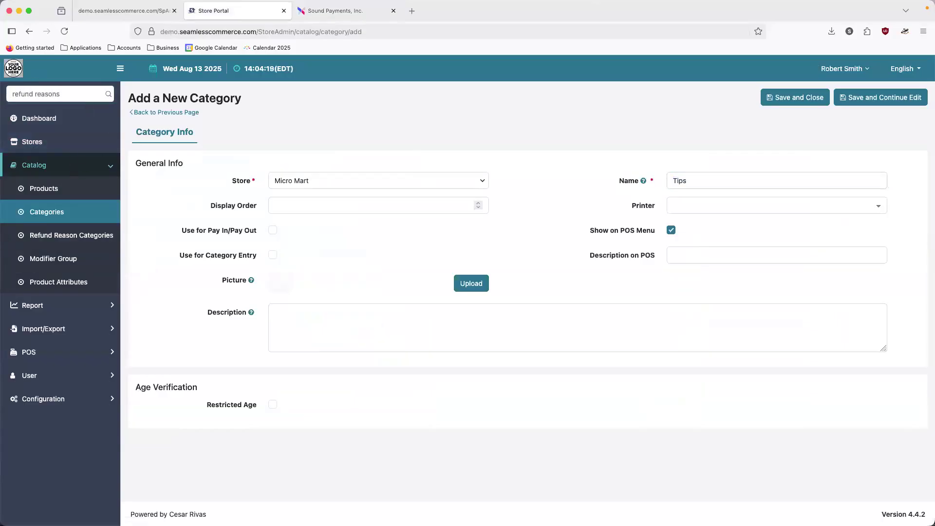
pyautogui.press('BackSpace')
pyautogui.click(46, 109)
pyautogui.click(538, 307)
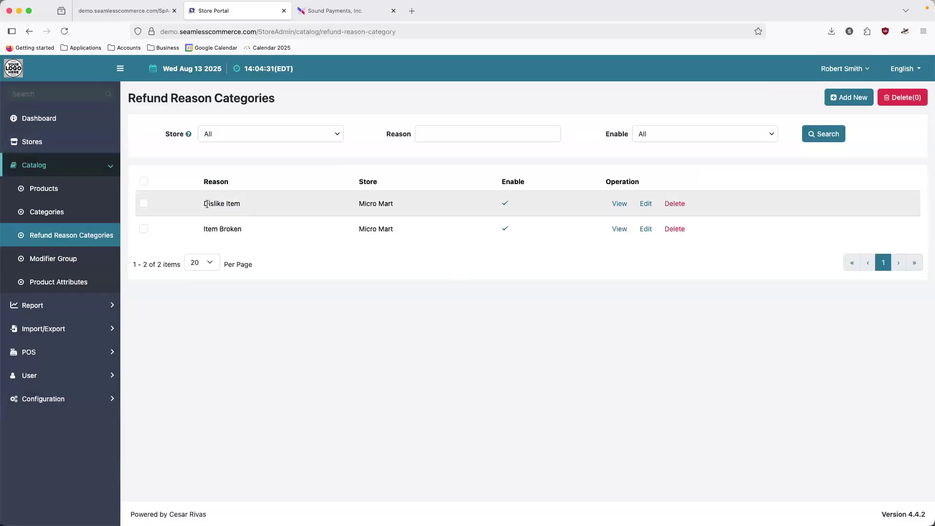
# Step: View the Dislike Item reason and the Add New form without saving, then open Products
pyautogui.doubleClick(224, 203)
pyautogui.click(249, 202)
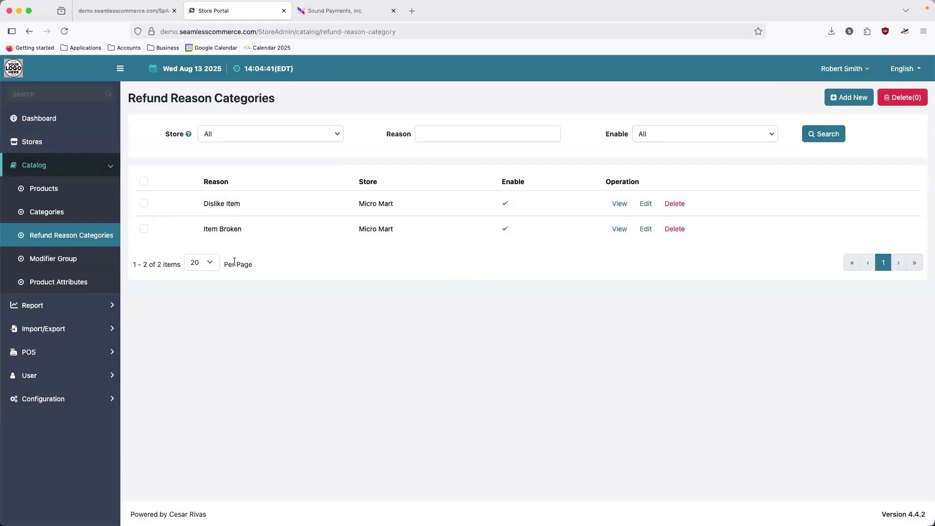
pyautogui.click(617, 204)
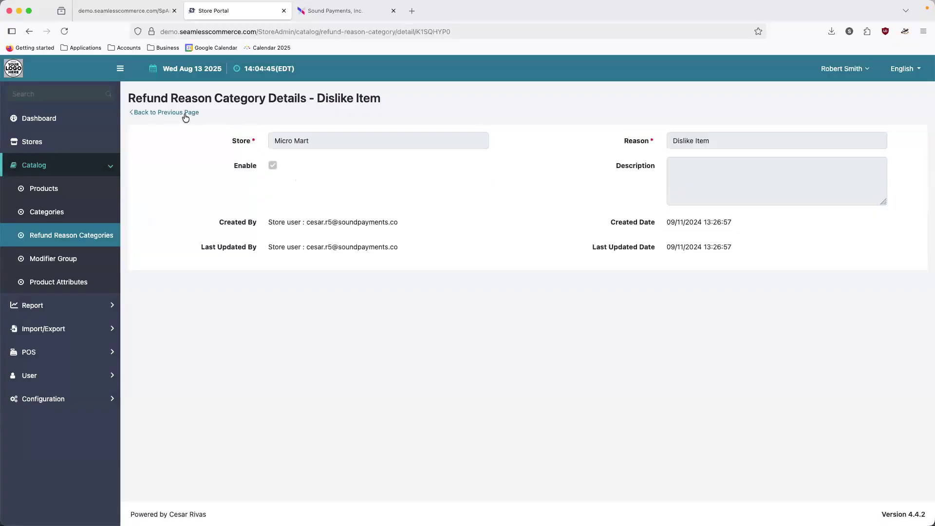
pyautogui.click(165, 112)
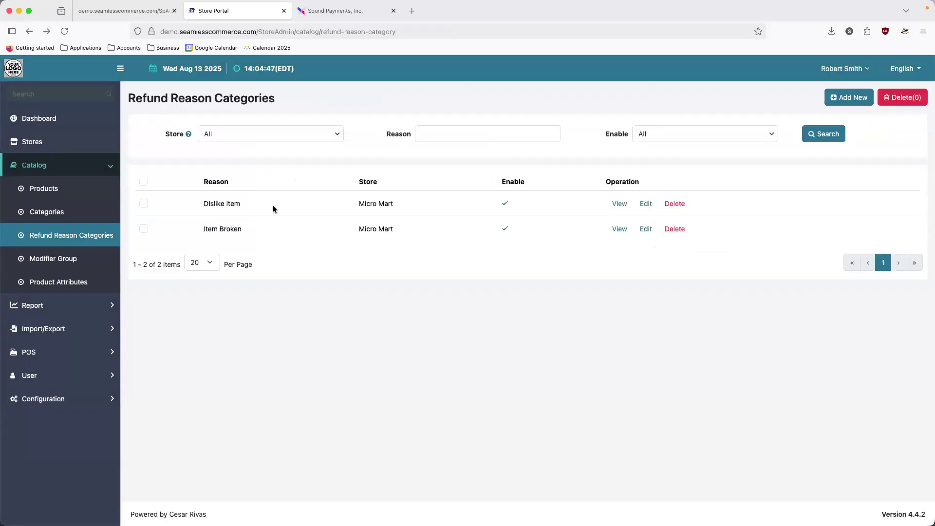
pyautogui.click(849, 97)
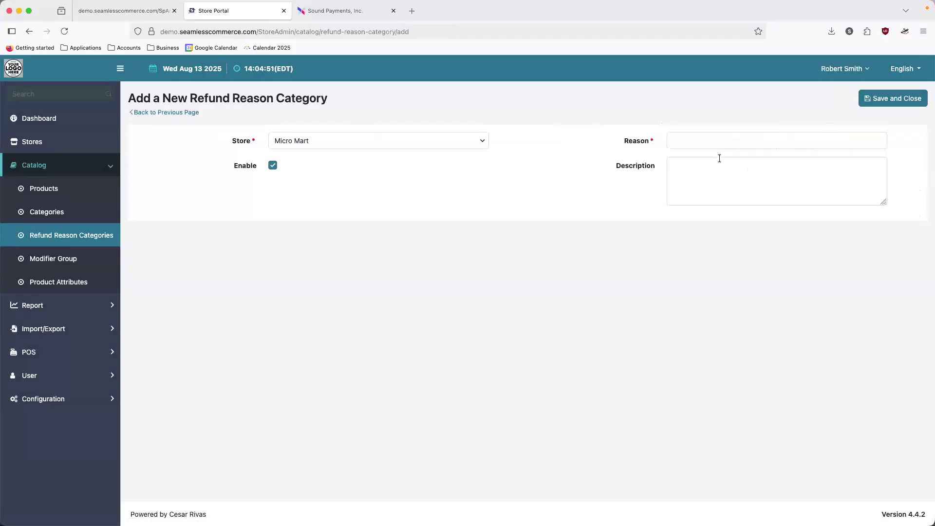
pyautogui.click(155, 112)
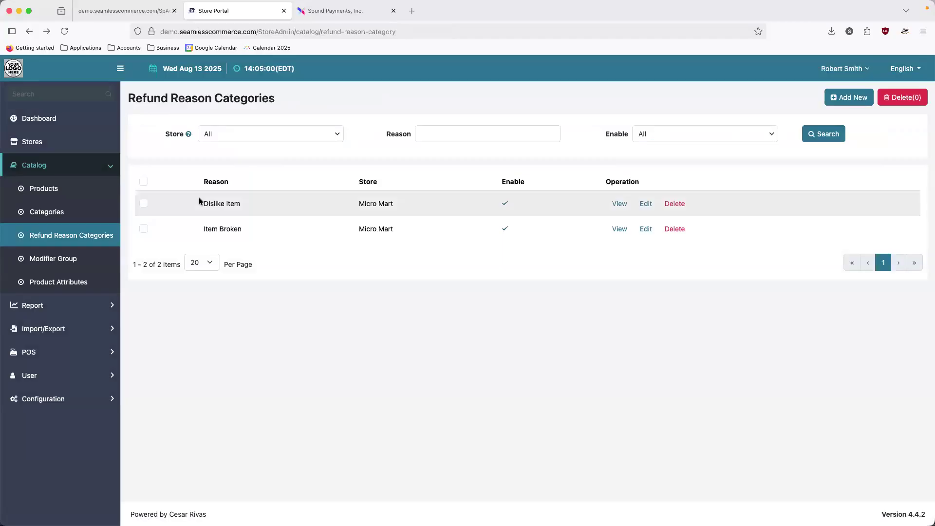
pyautogui.click(55, 191)
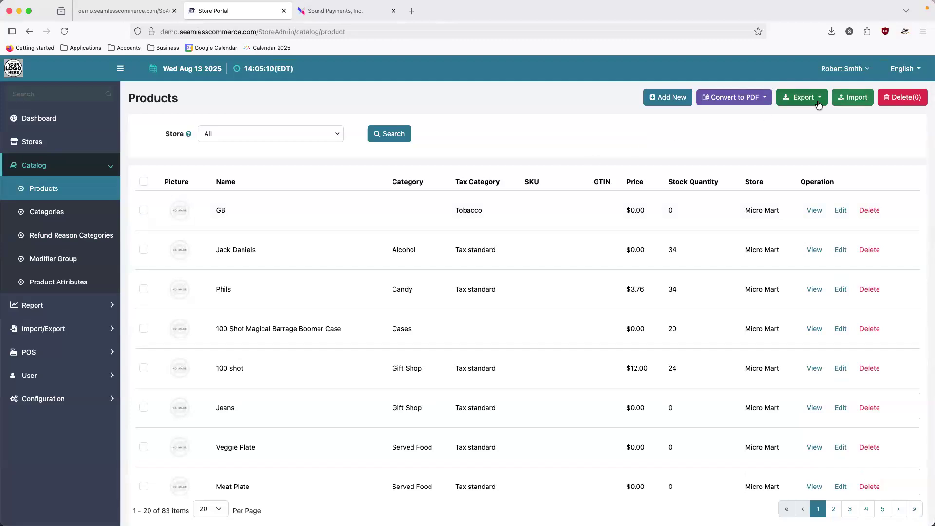
# Step: Preview and cancel the Excel import dialogs for Products and then for Categories
pyautogui.click(849, 102)
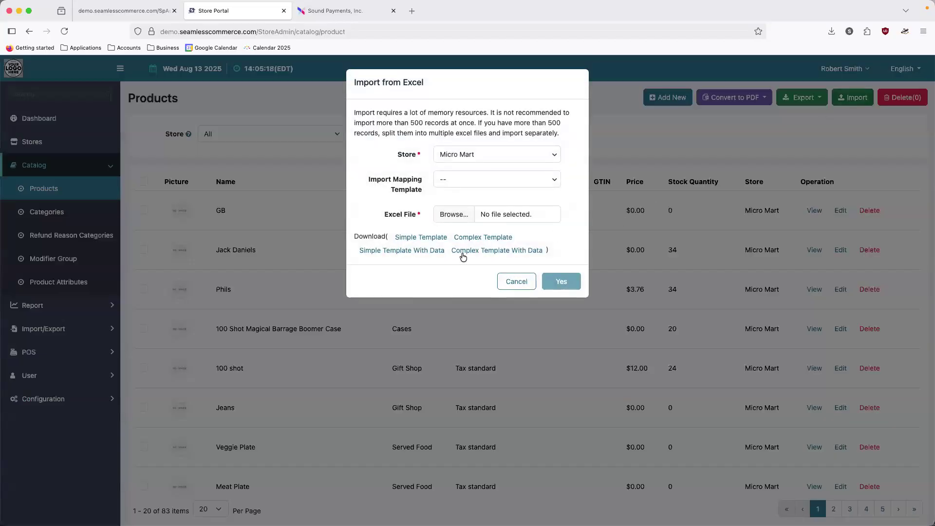
pyautogui.click(516, 281)
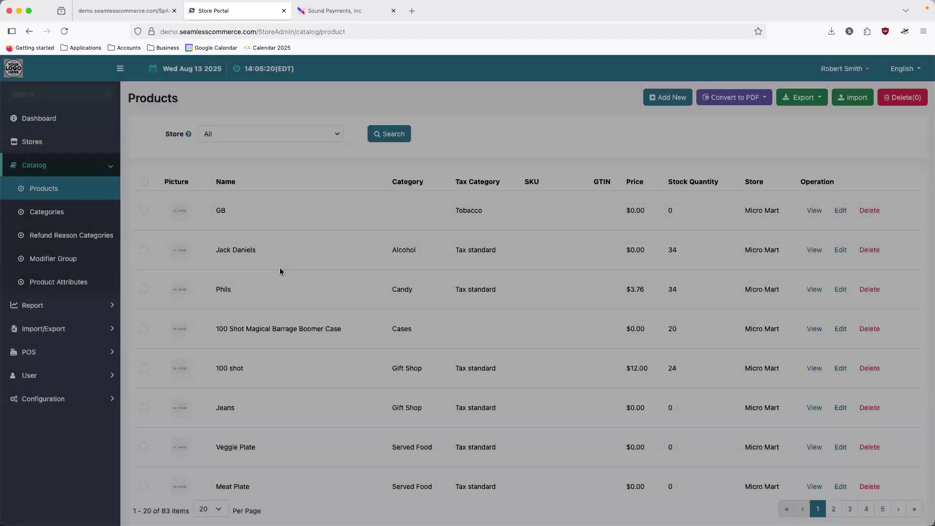
pyautogui.click(87, 222)
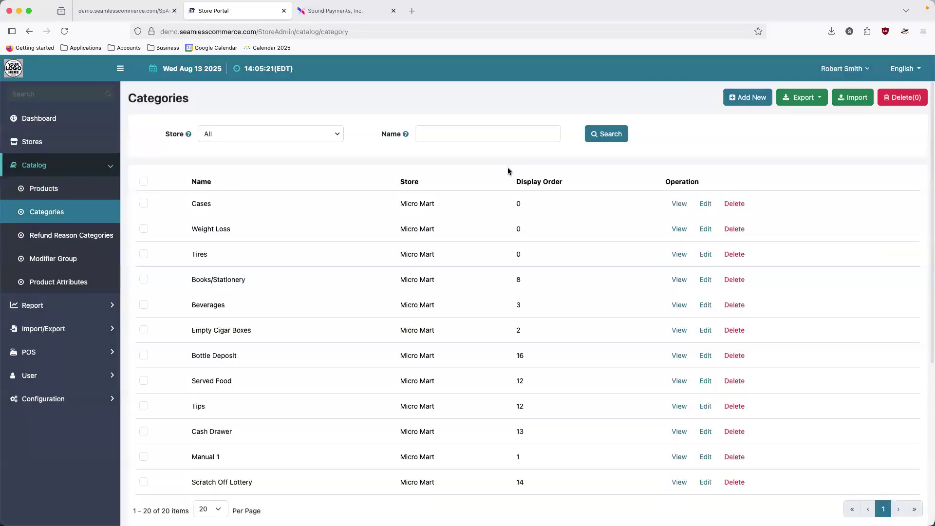
pyautogui.click(855, 103)
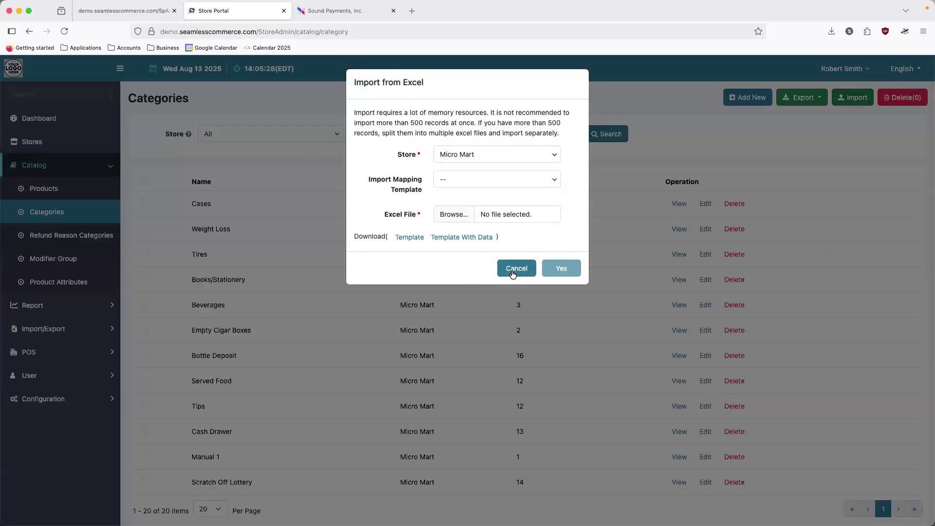
pyautogui.click(513, 273)
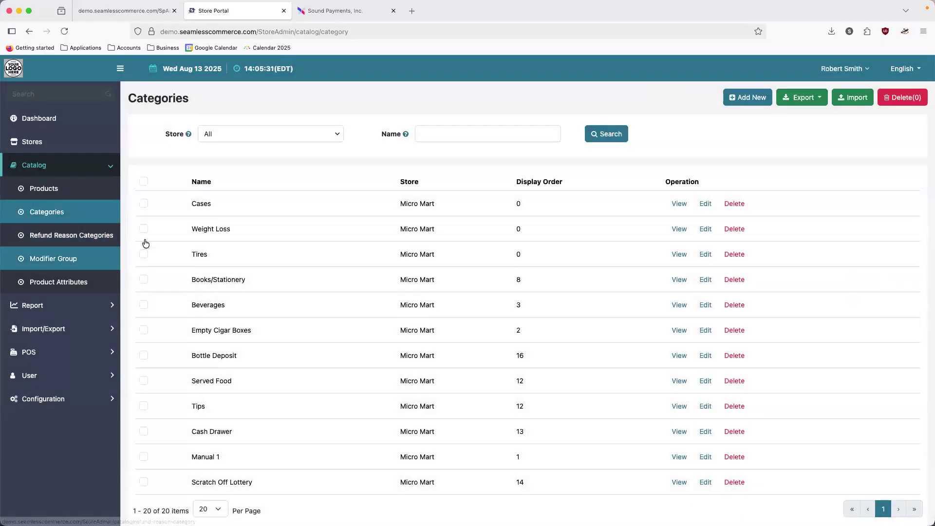
# Step: Preview the Excel import for Product Attributes and cancel it unused
pyautogui.click(91, 279)
pyautogui.click(836, 107)
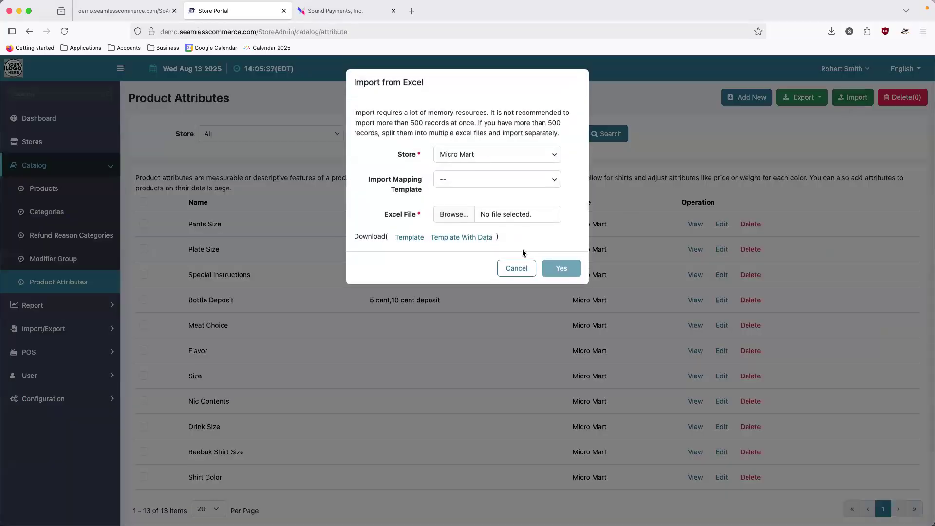
pyautogui.click(527, 278)
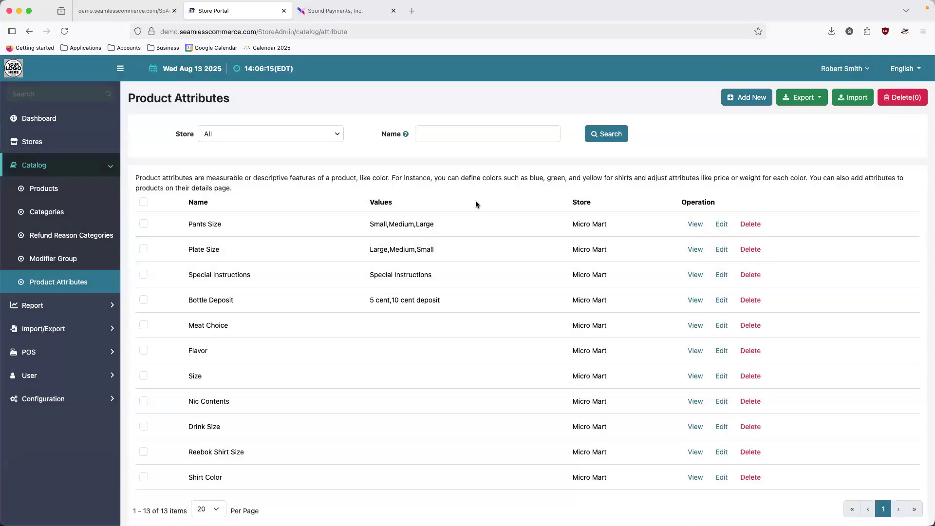
# Step: Search the sidebar for 'payment' and go to the Payment Method page
pyautogui.click(71, 99)
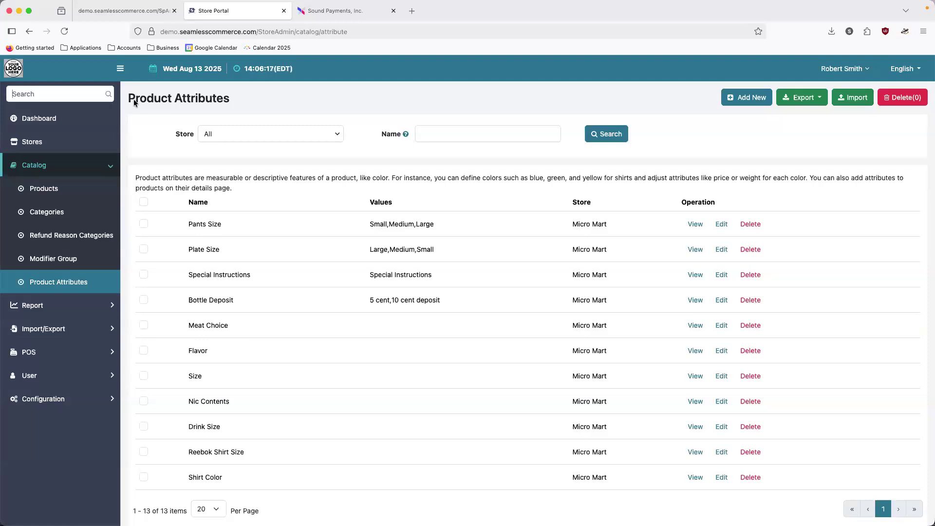
pyautogui.write('payment')
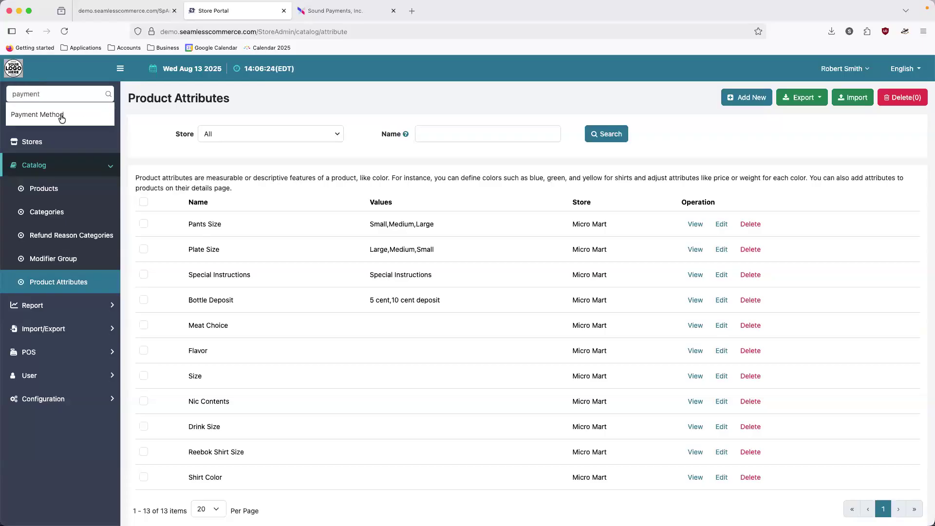
pyautogui.click(58, 117)
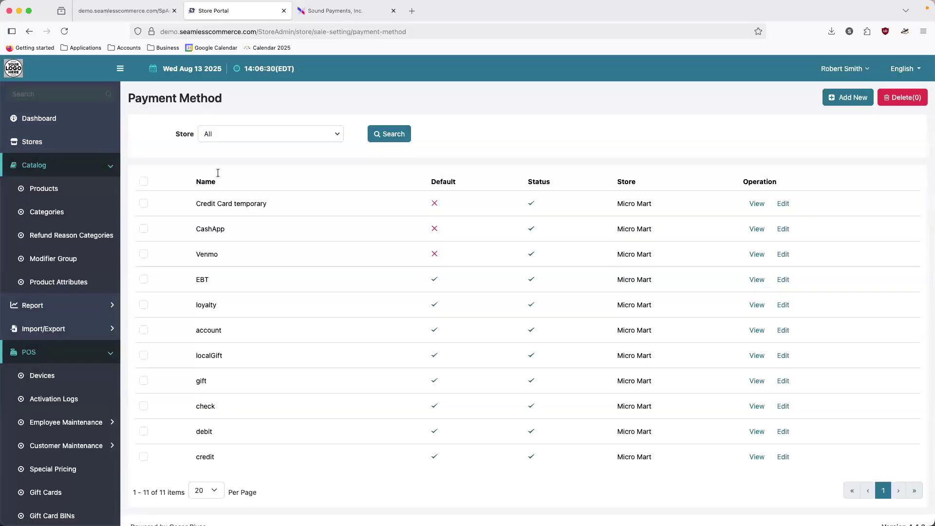
pyautogui.click(104, 353)
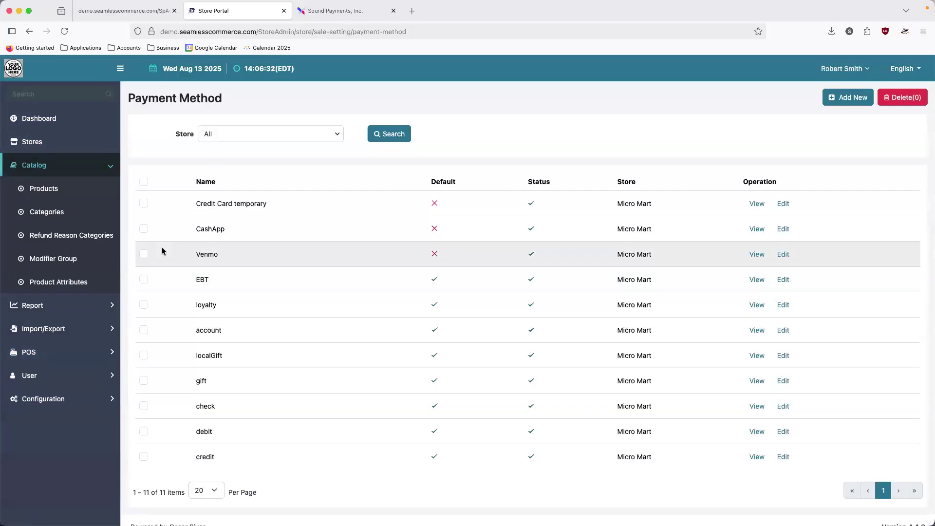
# Step: Open Micro Mart's Store Settings for editing, showing EBT and Check enabled
pyautogui.click(70, 400)
pyautogui.click(90, 312)
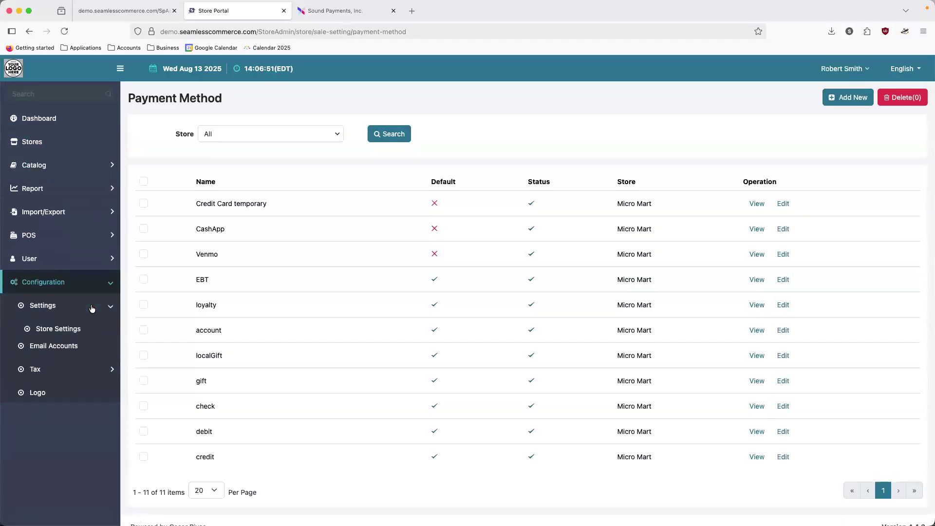
pyautogui.click(86, 328)
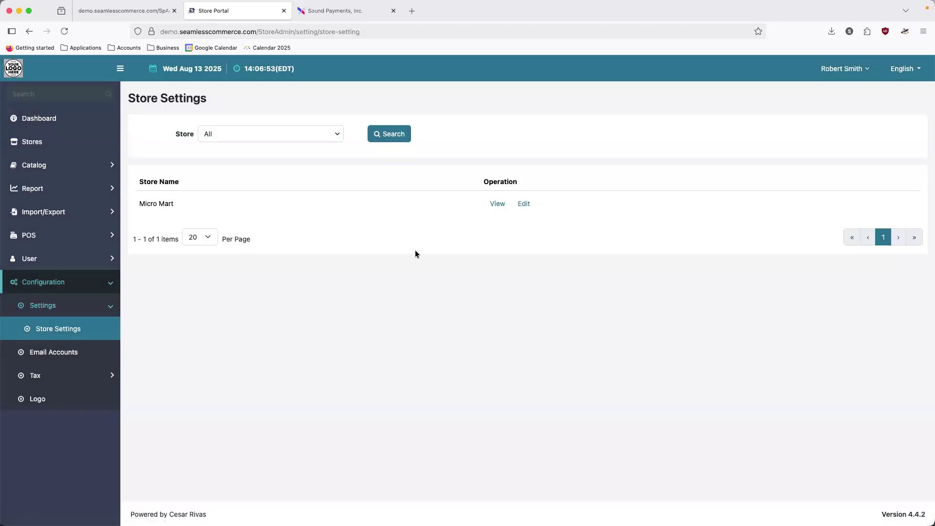
pyautogui.click(525, 204)
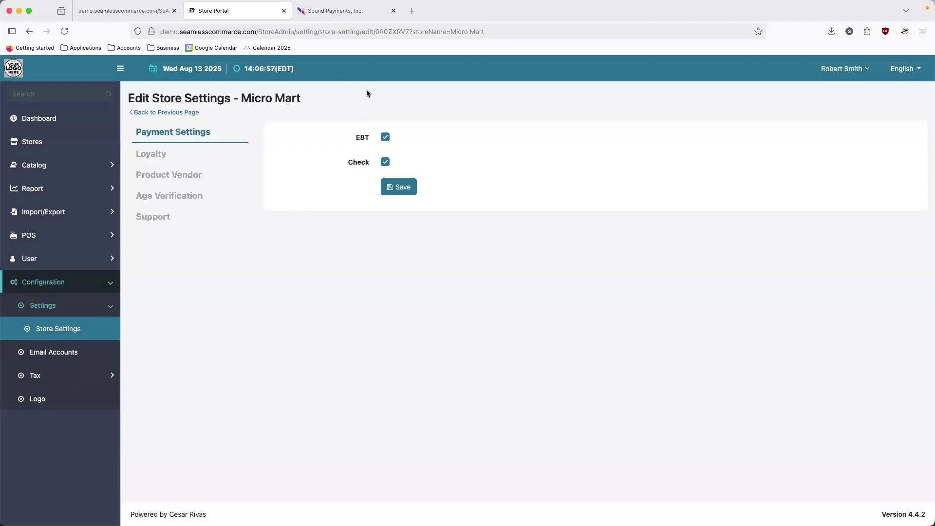
# Step: Search the sidebar for 'payment' and choose the Payment Method page
pyautogui.click(39, 94)
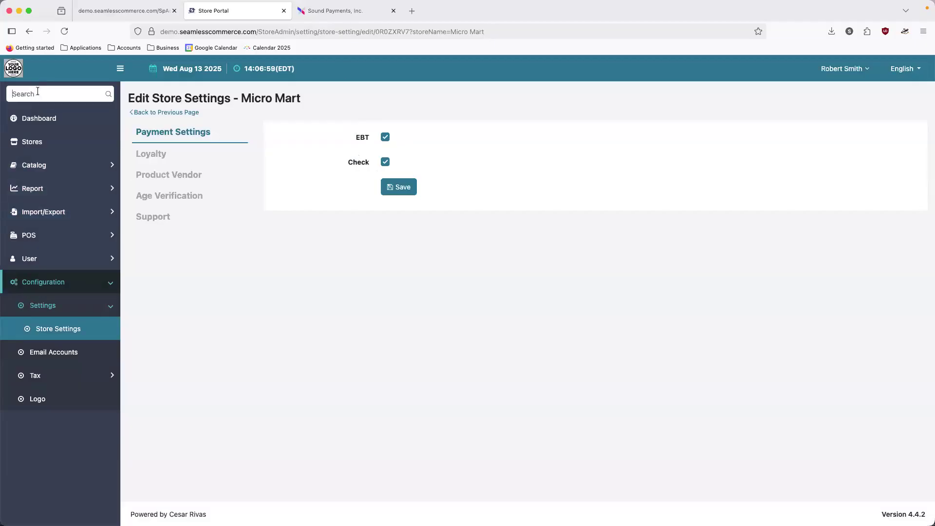
pyautogui.write('payment')
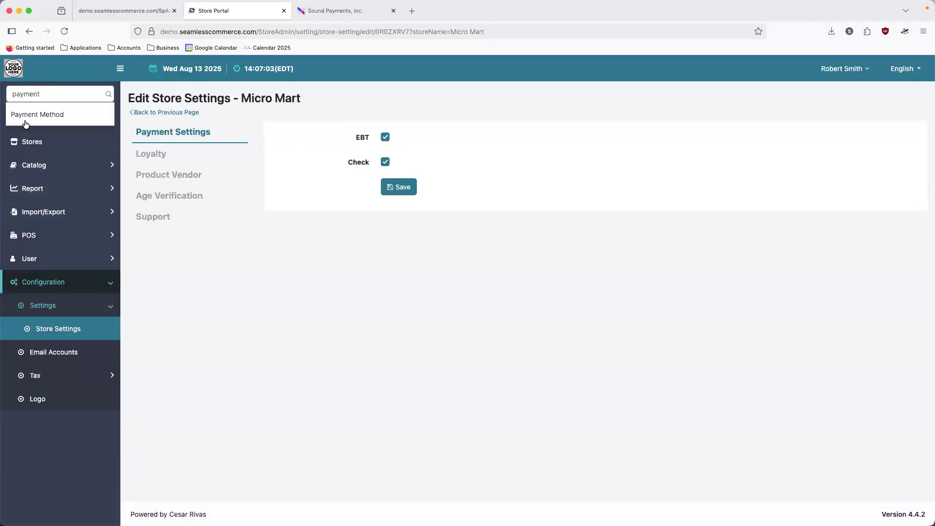
pyautogui.click(23, 120)
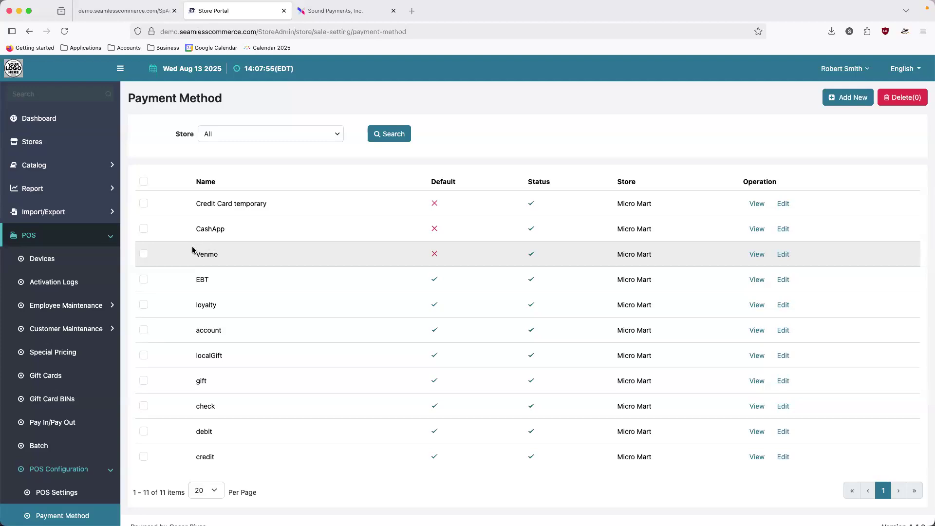
# Step: Highlight Venmo among the non-default payment methods in the Name column
pyautogui.doubleClick(202, 254)
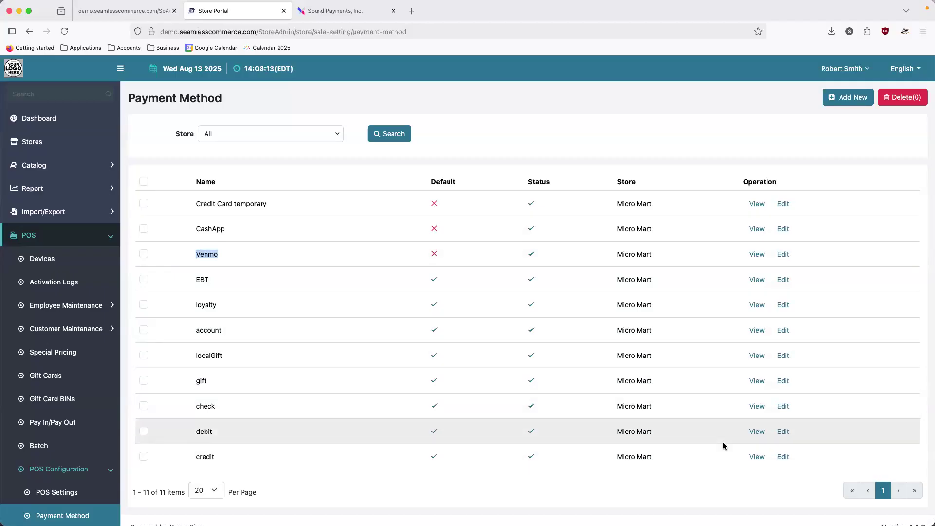
pyautogui.click(783, 456)
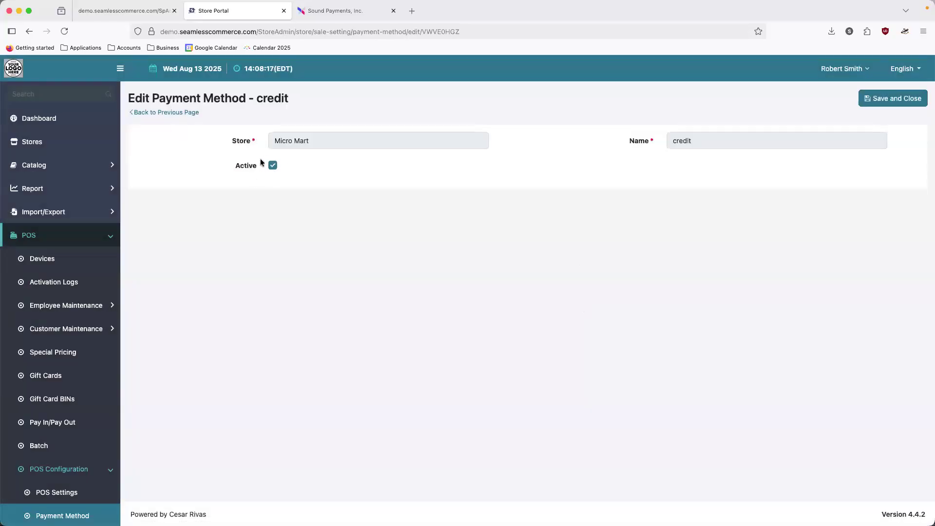
pyautogui.click(183, 113)
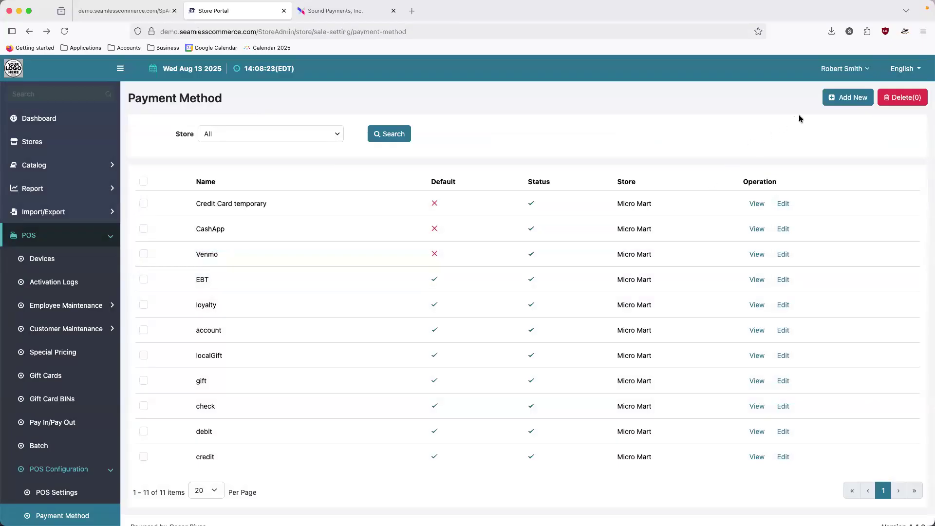
pyautogui.click(846, 98)
pyautogui.click(784, 136)
pyautogui.write('Bitcoin')
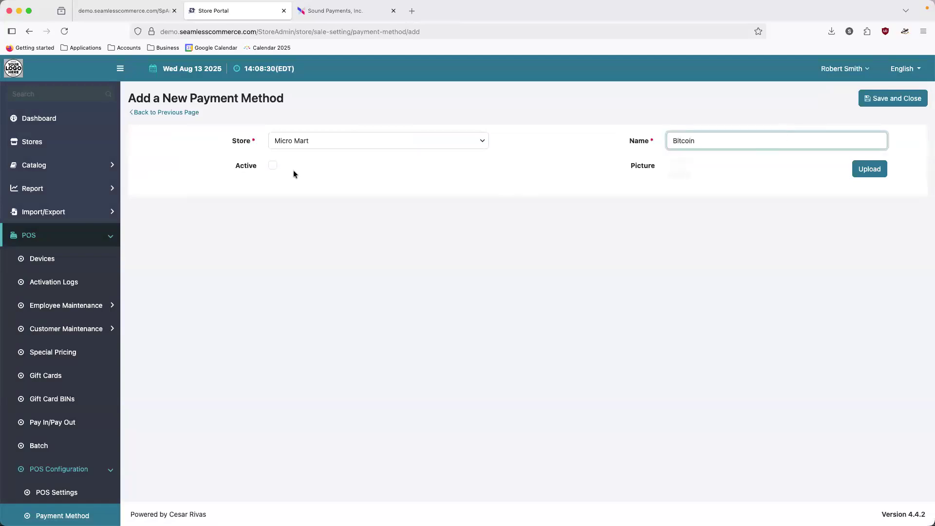
pyautogui.click(273, 167)
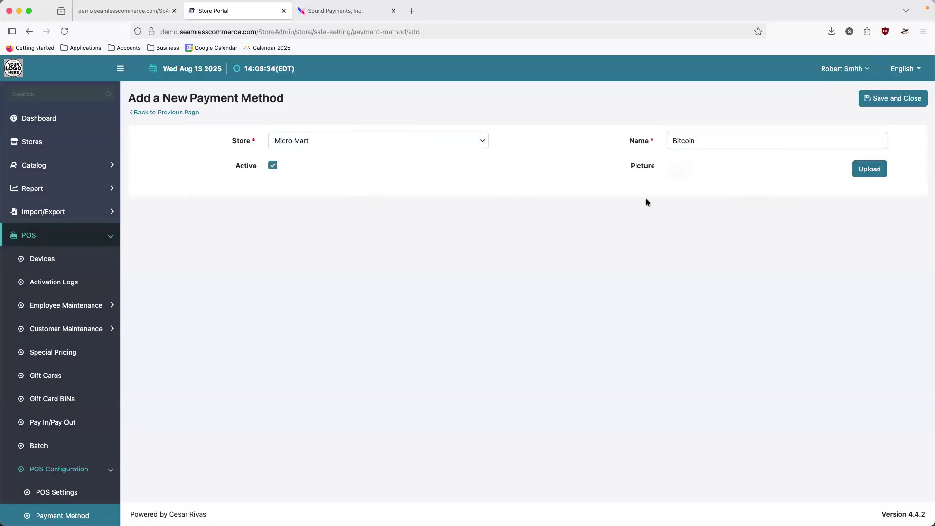
pyautogui.click(190, 114)
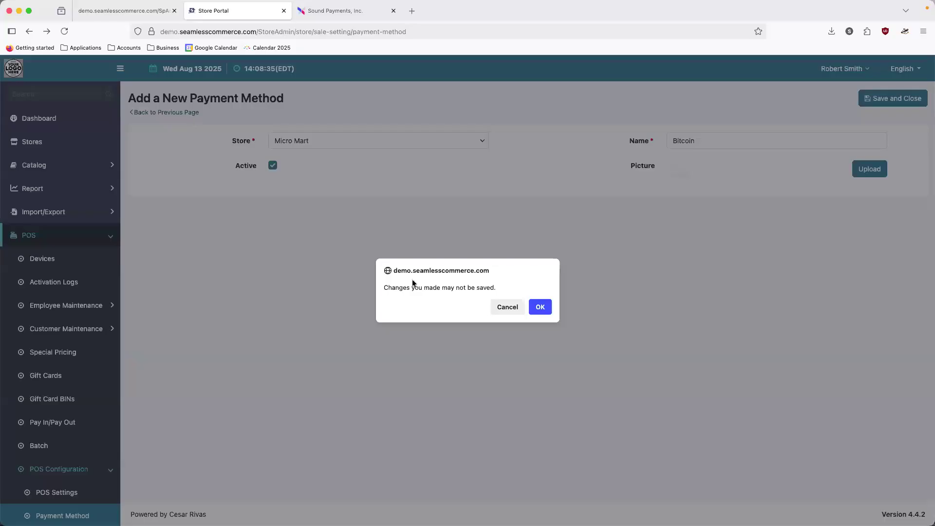
pyautogui.click(539, 308)
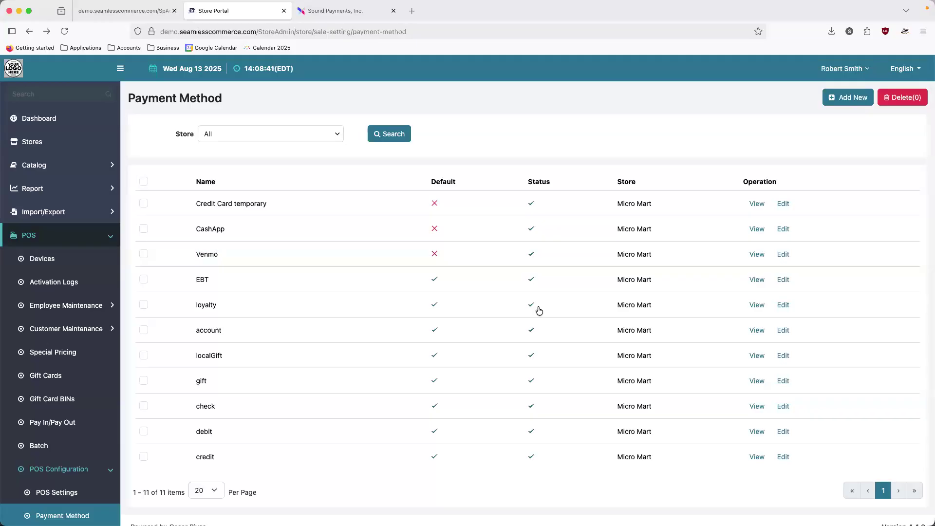
# Step: Dismiss the connection-ended message and reconnect PAXSTORE AirViewer to the terminal live
pyautogui.click(336, 10)
pyautogui.click(631, 329)
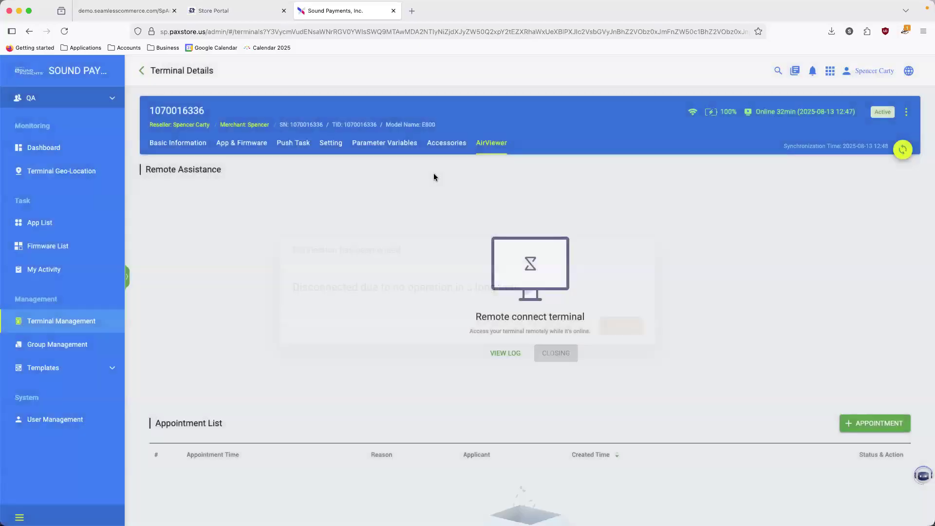
pyautogui.click(446, 143)
pyautogui.click(491, 143)
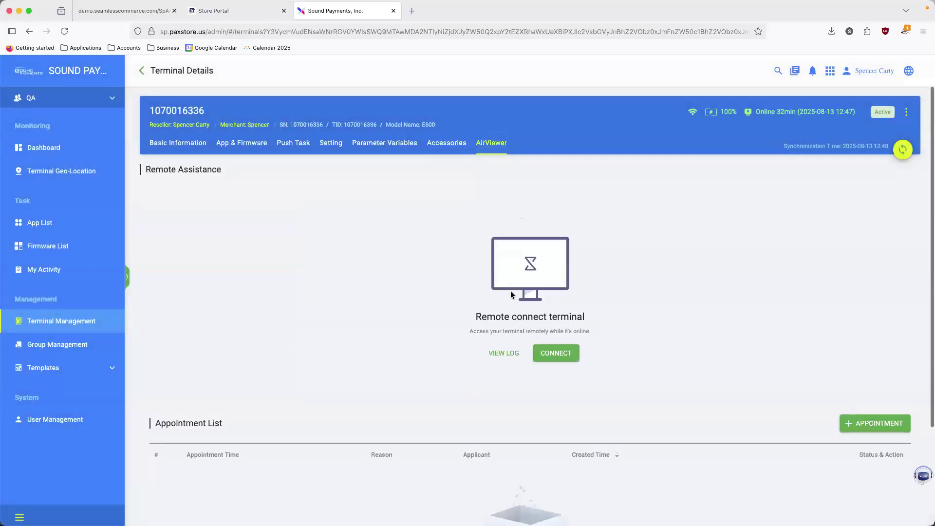
pyautogui.click(563, 358)
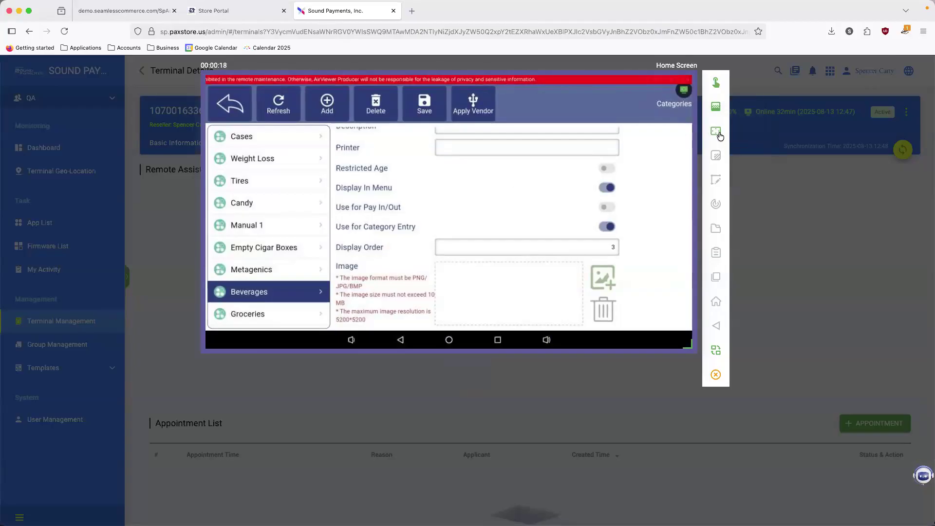
# Step: Scale the AirViewer terminal view to 150%, showing the Pay Method screen with 5.00% cash discount
pyautogui.moveTo(720, 135)
pyautogui.click(749, 185)
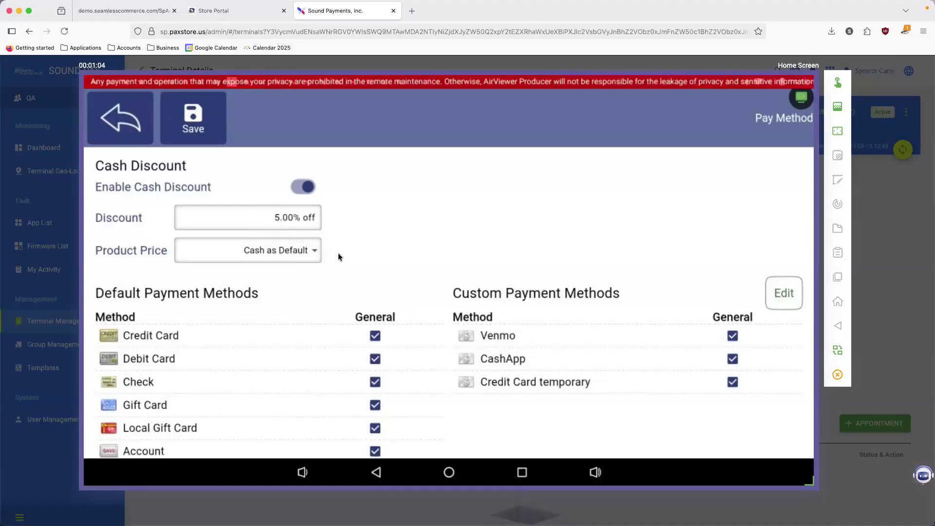
# Step: Scroll the remote Pay Method screen down to reveal the Loyalty and EBT rows
pyautogui.scroll(-2, 340, 258)
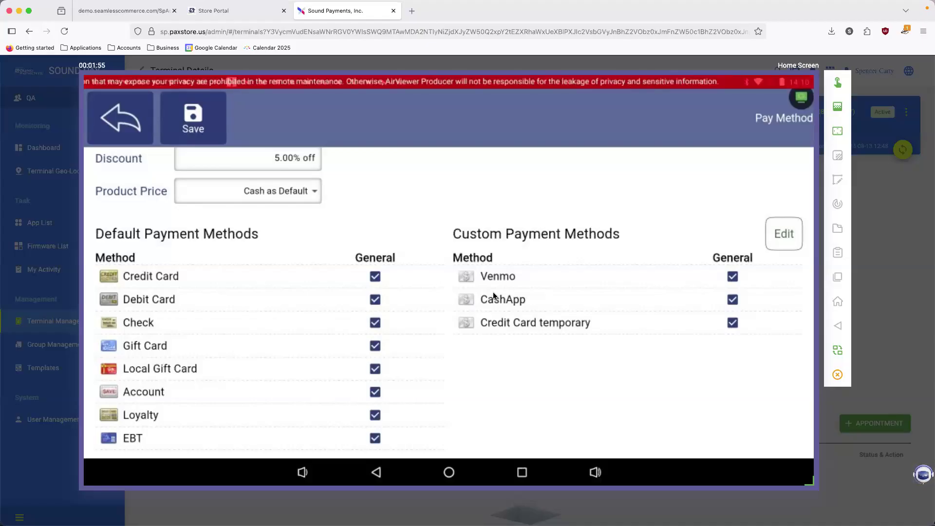
# Step: Scroll back up to the 5.00% cash discount, then return to the Store Portal Payment Method list
pyautogui.scroll(2, 493, 293)
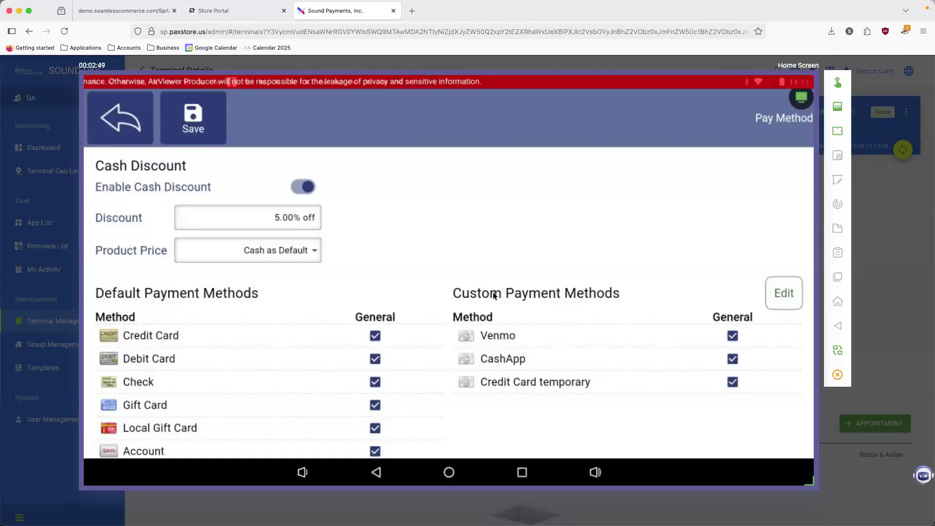
pyautogui.hotkey('ctrl', 'shift', 'Tab')
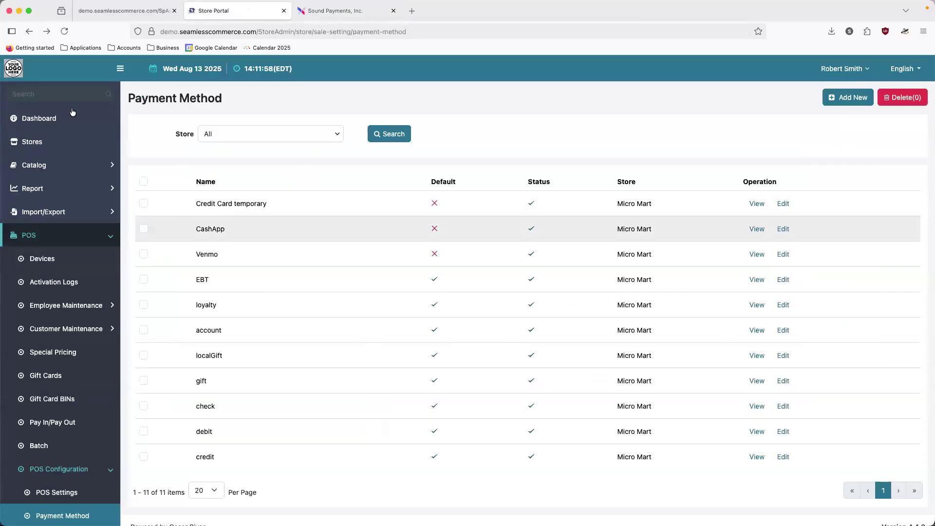
# Step: Search 'customer', open POS Customers, and view a customer's account with 699.02 balance due
pyautogui.click(63, 94)
pyautogui.write('customer')
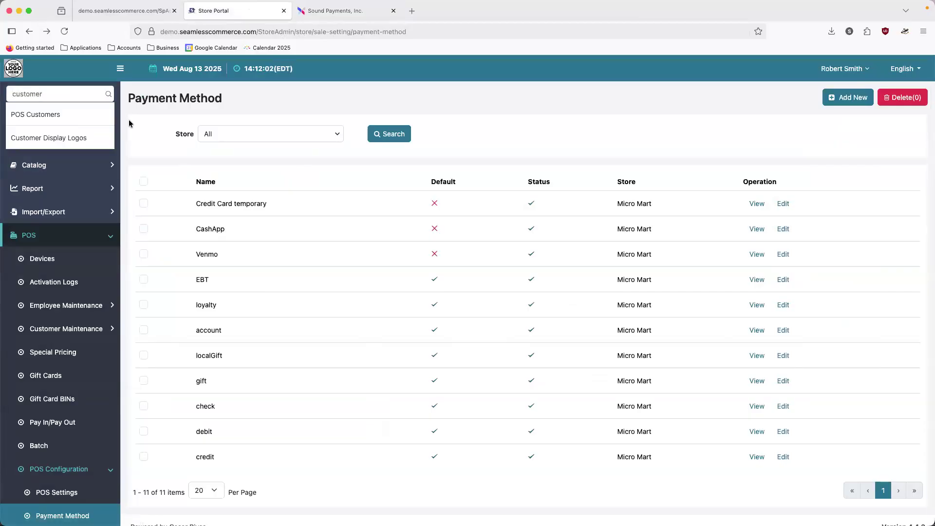
pyautogui.click(35, 115)
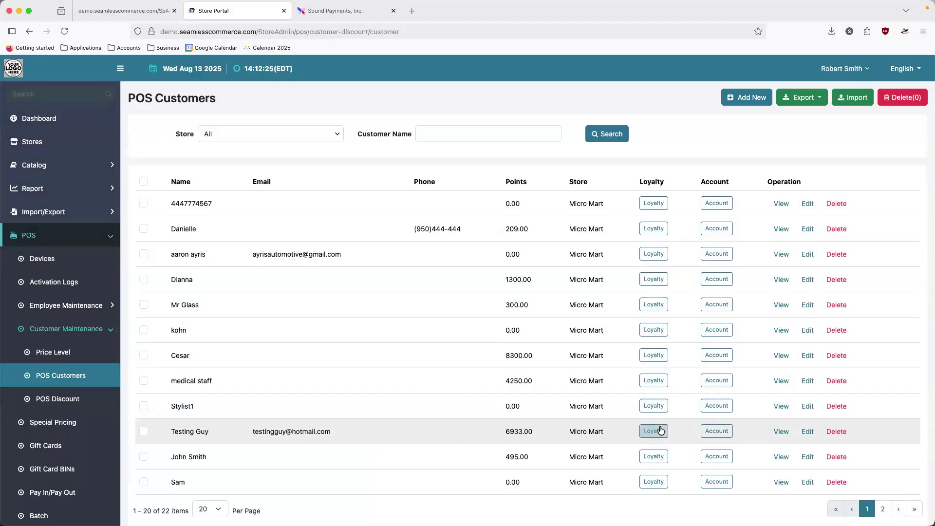
pyautogui.click(725, 431)
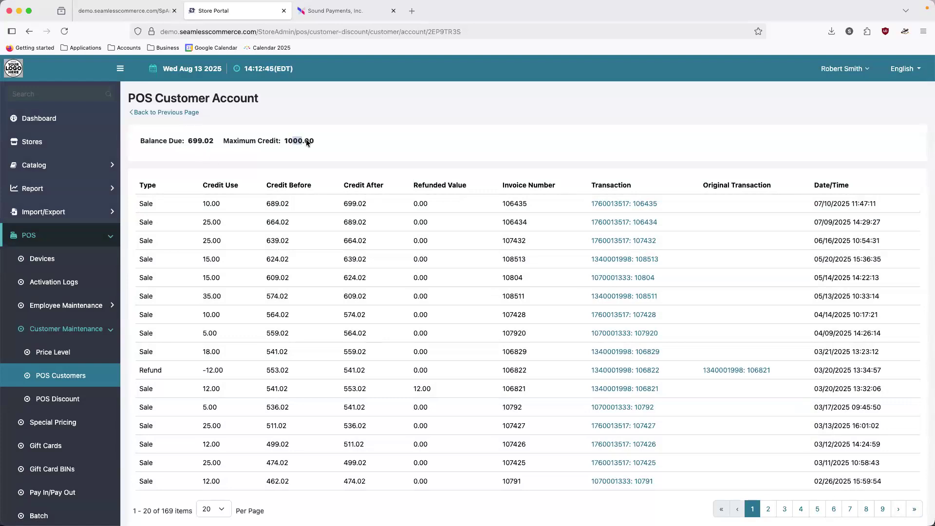
pyautogui.moveTo(194, 141); pyautogui.dragTo(197, 141)
# Step: Go back to POS Customers and open loyalty history for the customer with 6933.00 points
pyautogui.click(163, 113)
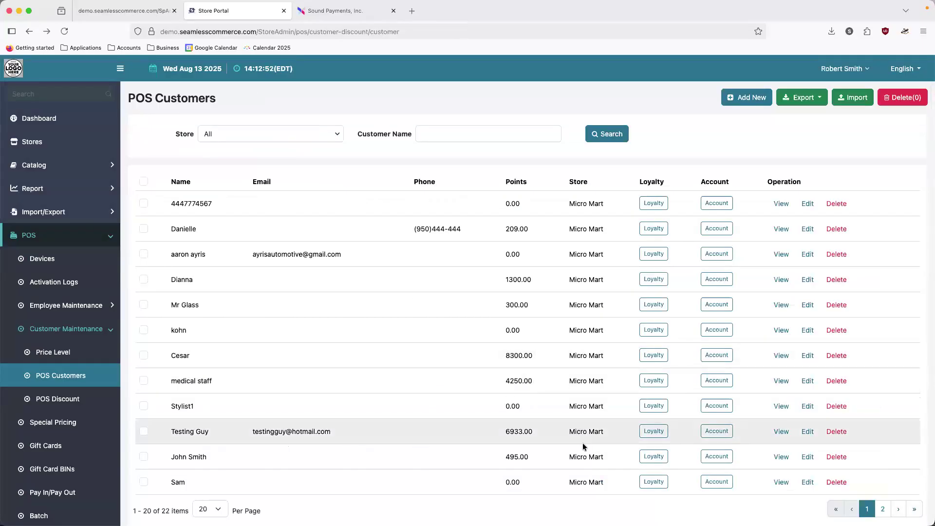
pyautogui.click(655, 431)
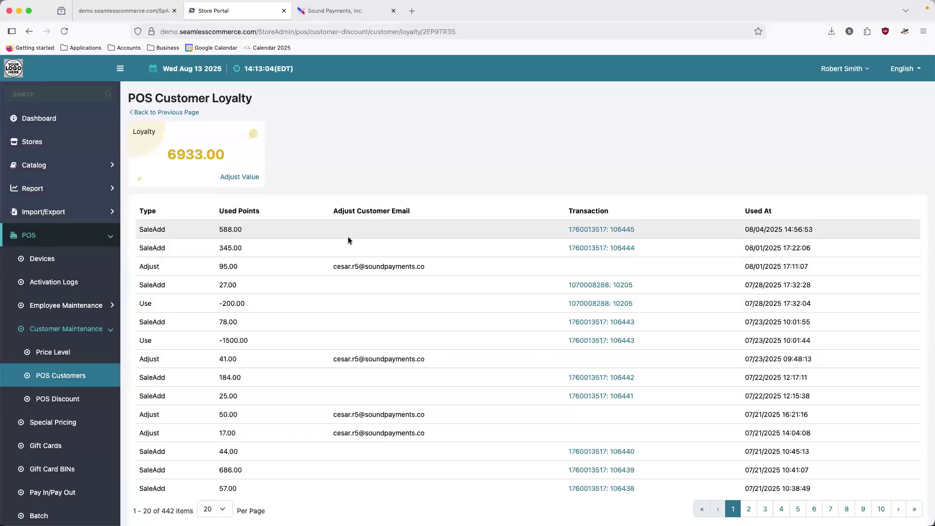
pyautogui.click(587, 229)
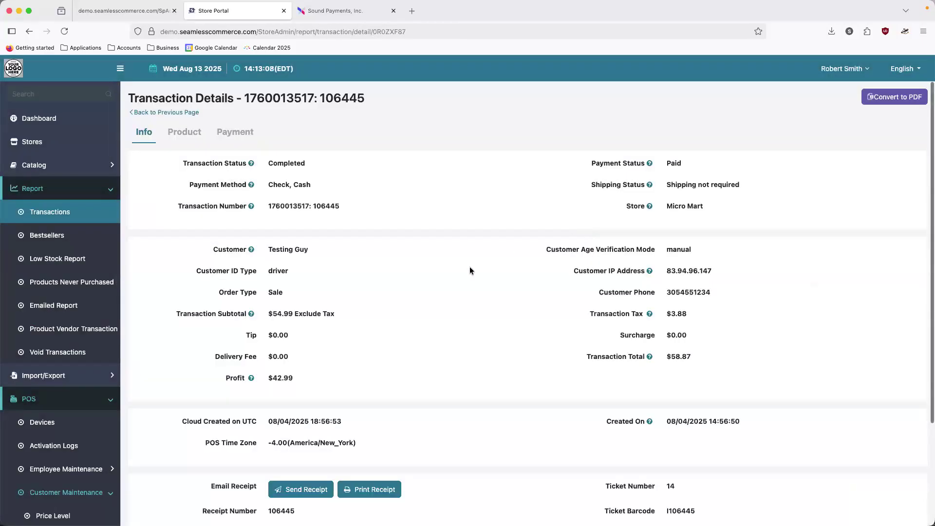
pyautogui.scroll(-1, 470, 269)
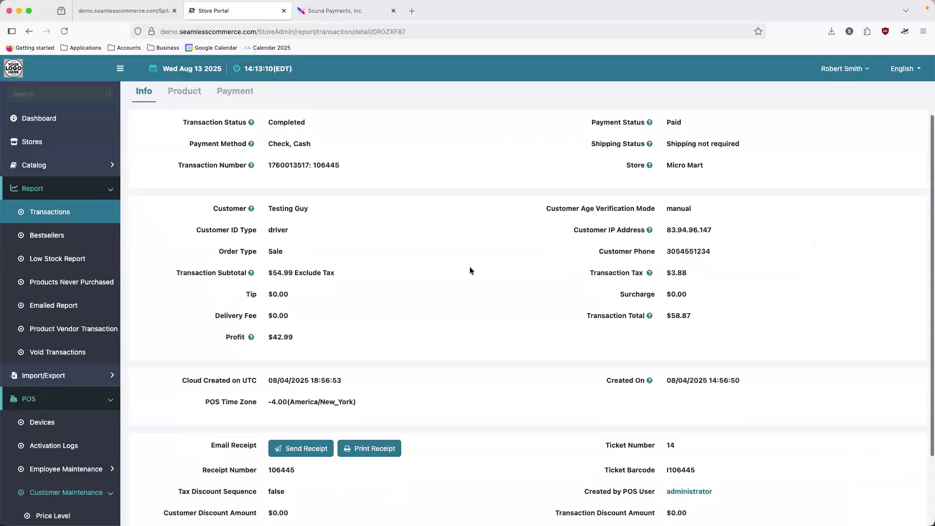
pyautogui.scroll(1, 470, 271)
pyautogui.click(235, 132)
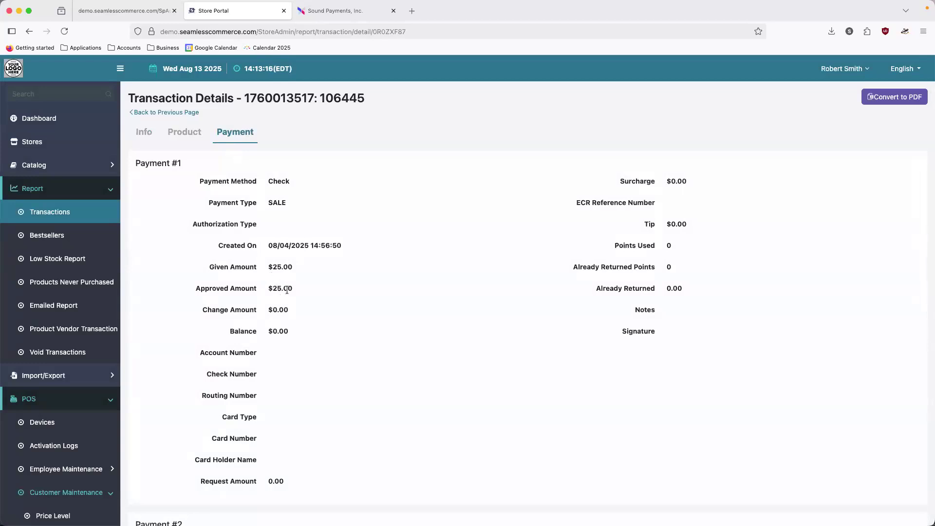
pyautogui.scroll(-6, 287, 290)
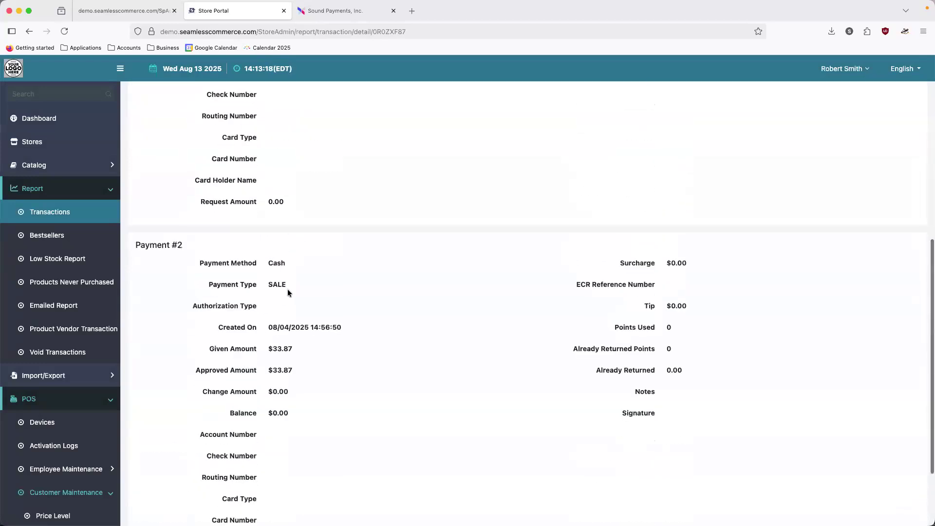
pyautogui.scroll(10, 288, 289)
pyautogui.click(144, 131)
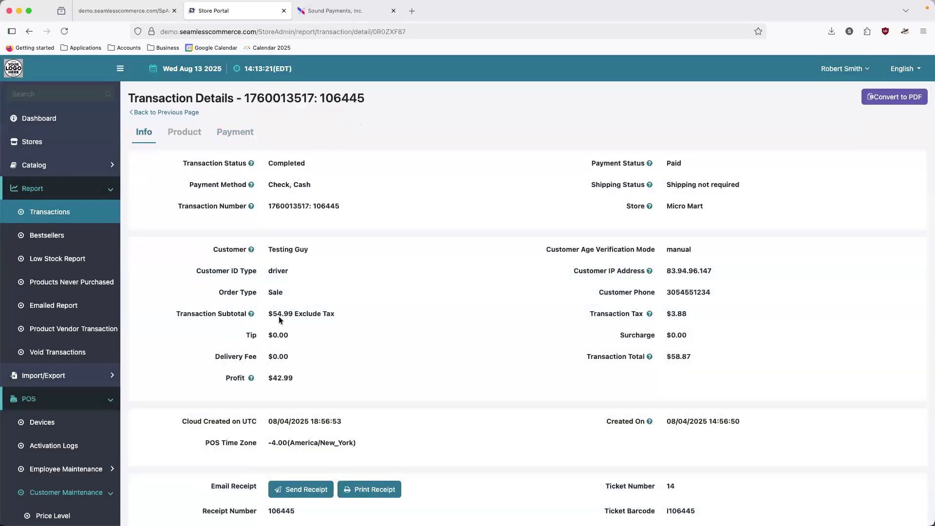
# Step: Go back to the loyalty history, cancel a balance adjustment, and return to POS Customers
pyautogui.click(29, 31)
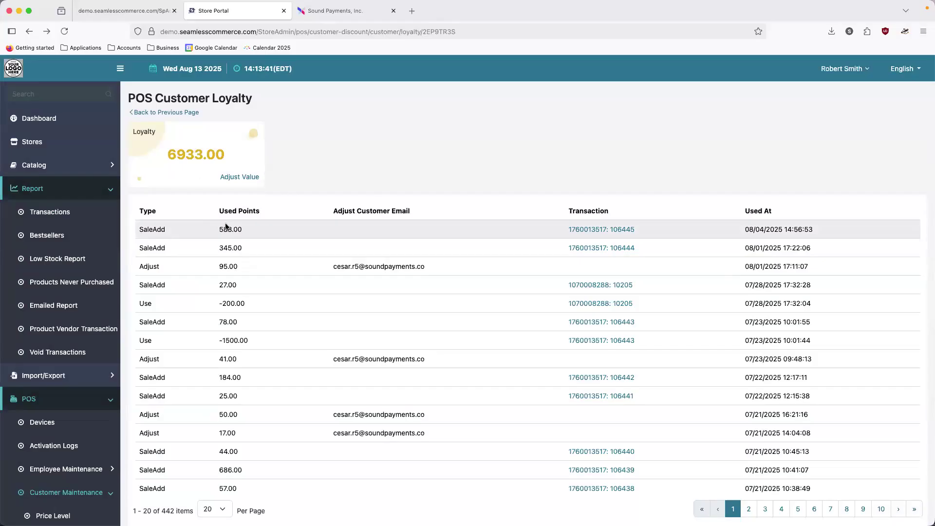
pyautogui.click(244, 177)
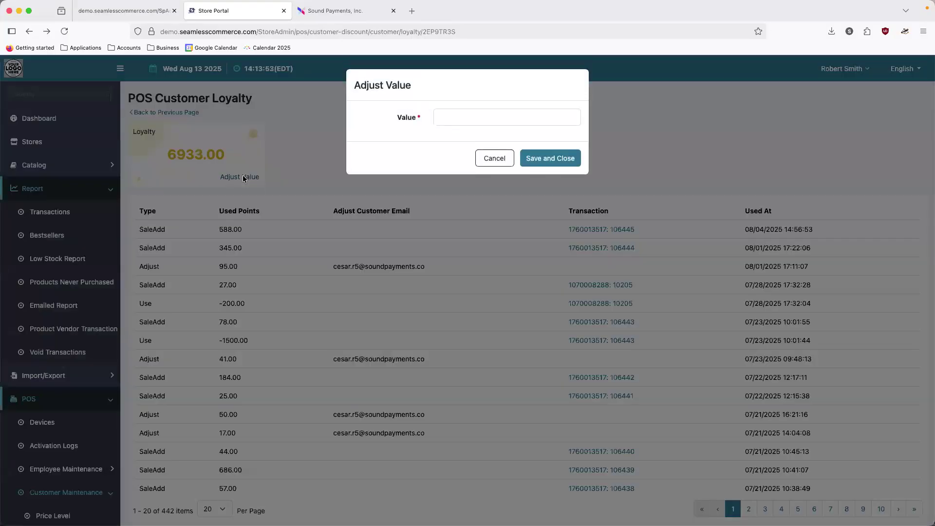
pyautogui.click(489, 155)
pyautogui.click(168, 112)
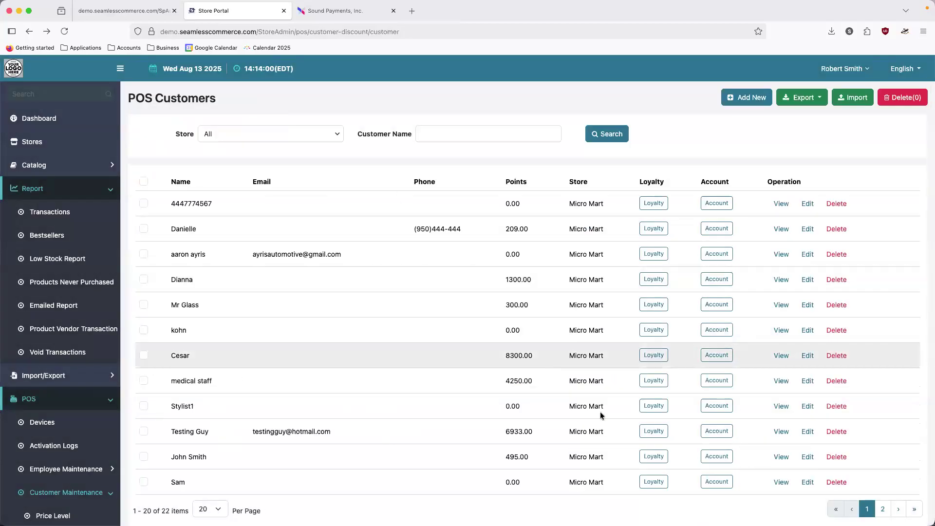
pyautogui.click(807, 432)
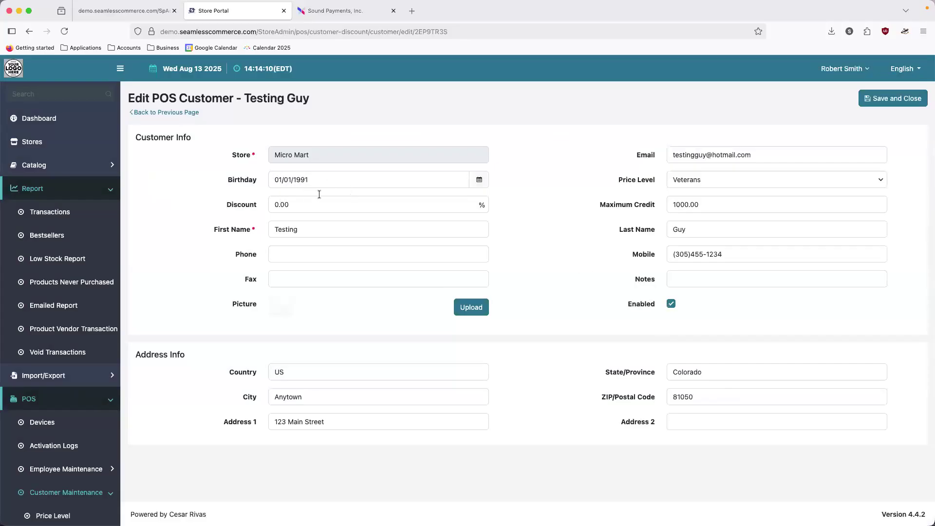
pyautogui.click(189, 114)
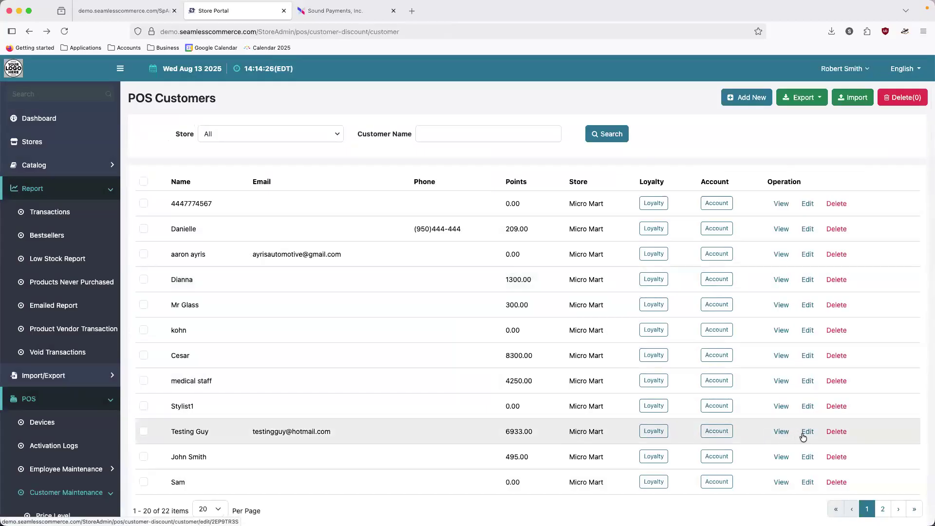
# Step: Save a 100-point loyalty adjustment for the 6933.00-point customer, bringing them to 7033.00
pyautogui.click(653, 432)
pyautogui.click(258, 177)
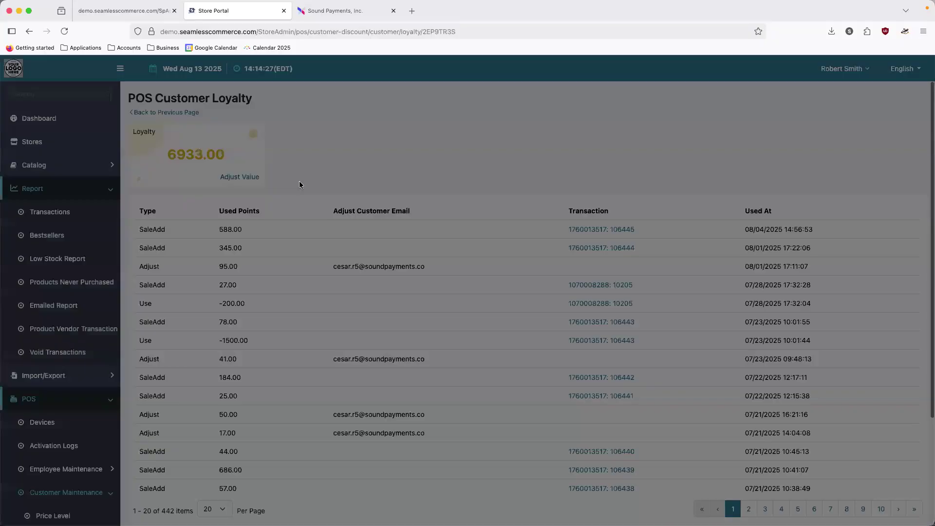
pyautogui.click(475, 122)
pyautogui.write('1')
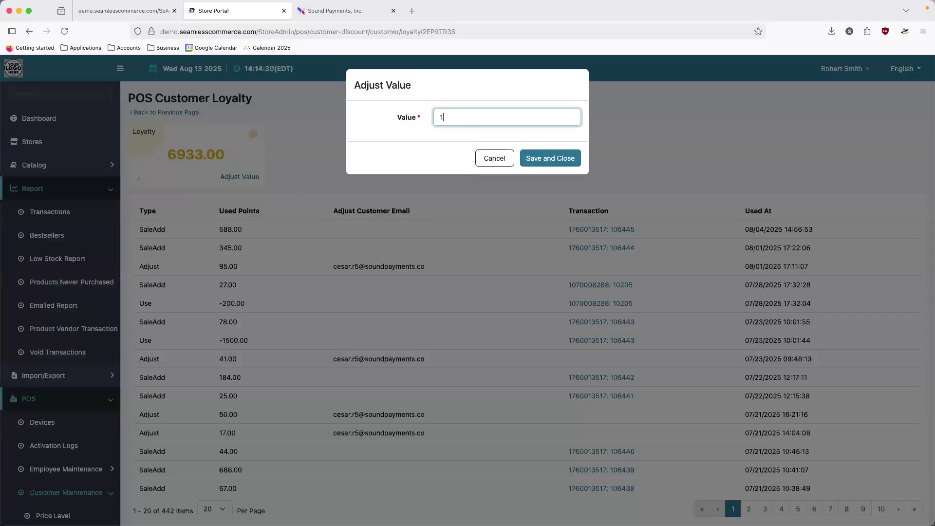
pyautogui.write('00')
pyautogui.click(552, 156)
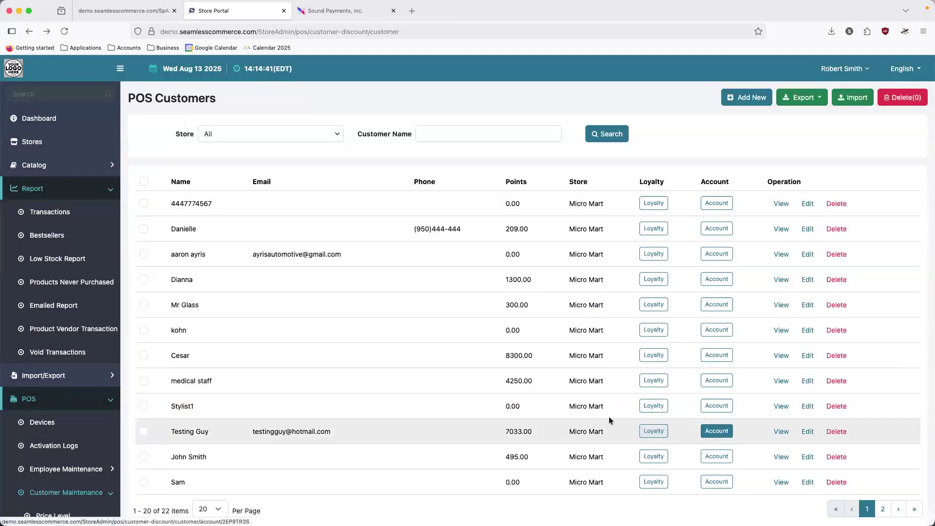
pyautogui.click(56, 94)
# Step: Open Micro Mart's store settings on the Loyalty tab and inspect the Redemption Limit field
pyautogui.write('loy')
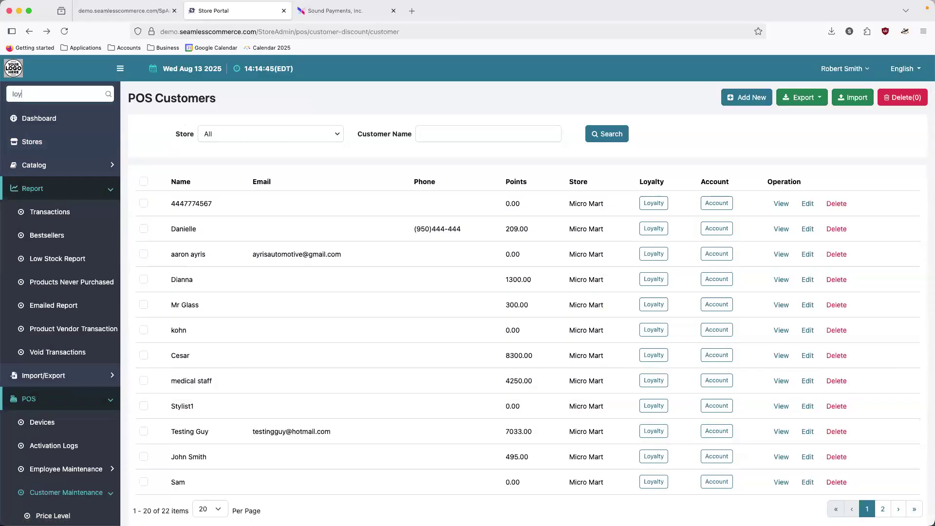
pyautogui.press('BackSpace')
pyautogui.press('BackSpace')
pyautogui.scroll(-10, 64, 448)
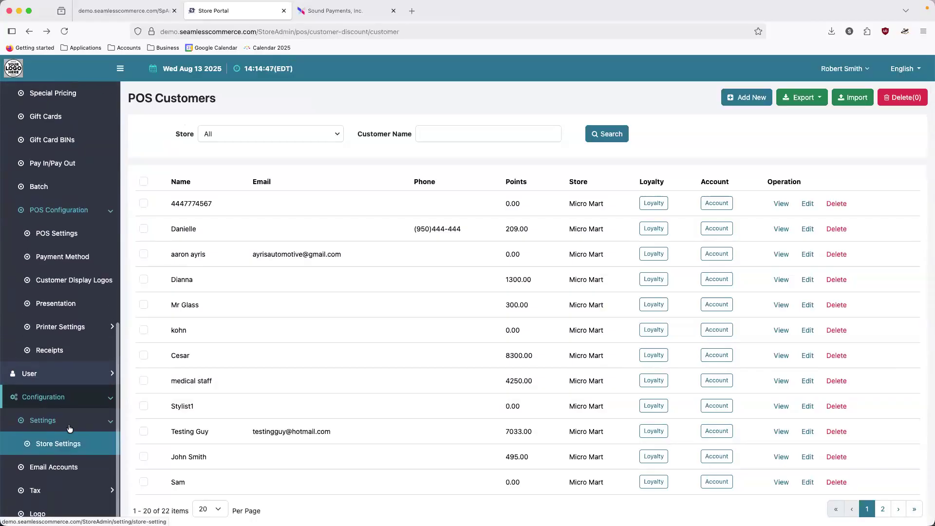
pyautogui.click(64, 447)
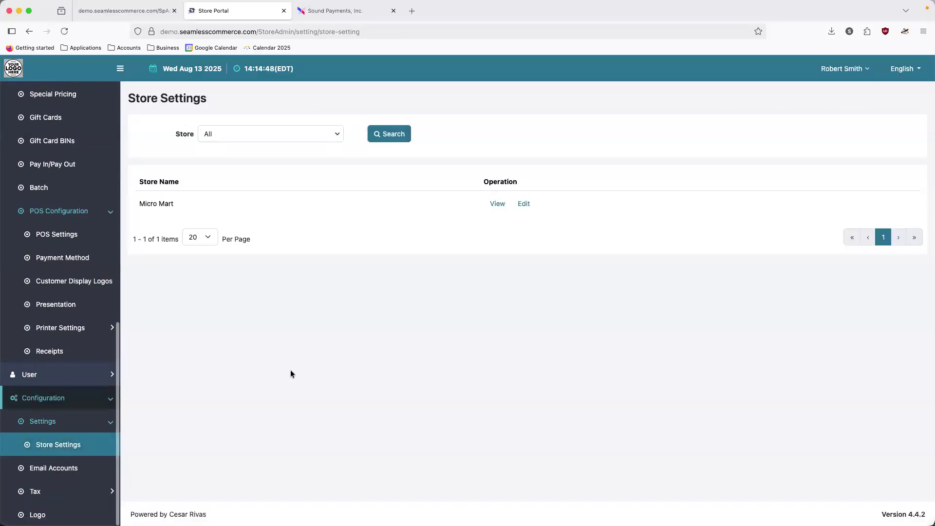
pyautogui.click(521, 203)
pyautogui.click(154, 154)
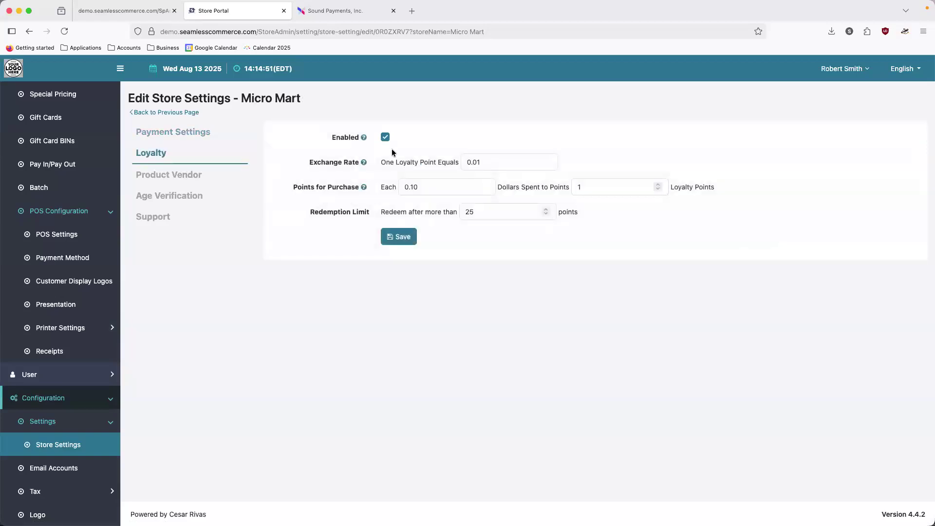
pyautogui.moveTo(365, 138)
pyautogui.moveTo(333, 211); pyautogui.dragTo(360, 211)
# Step: Dismiss the ended-session notice, reconnect to the terminal, and scale the remote view to 150%
pyautogui.click(316, 11)
pyautogui.click(632, 327)
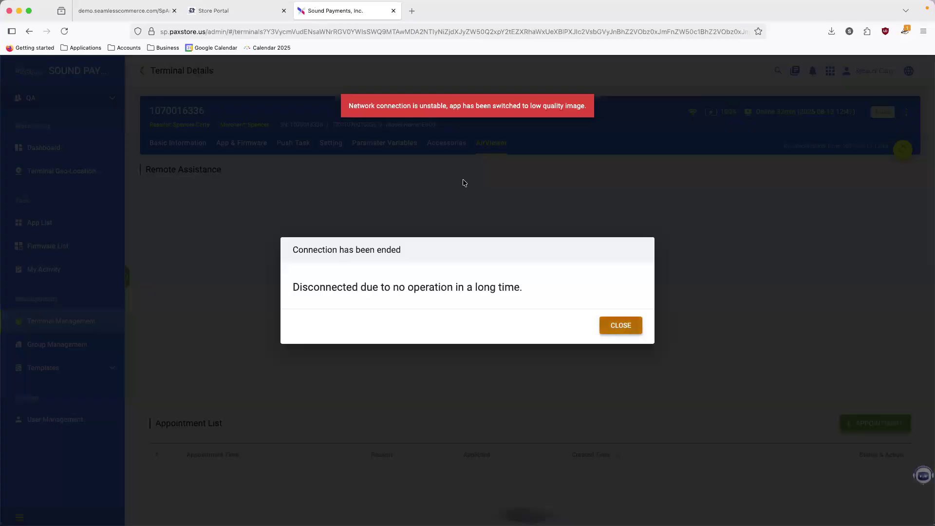
pyautogui.click(565, 353)
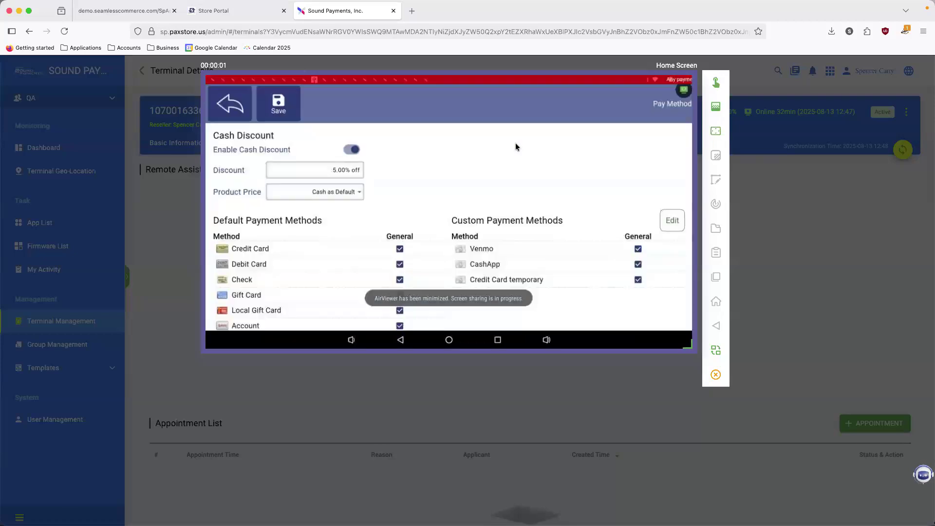
pyautogui.click(716, 106)
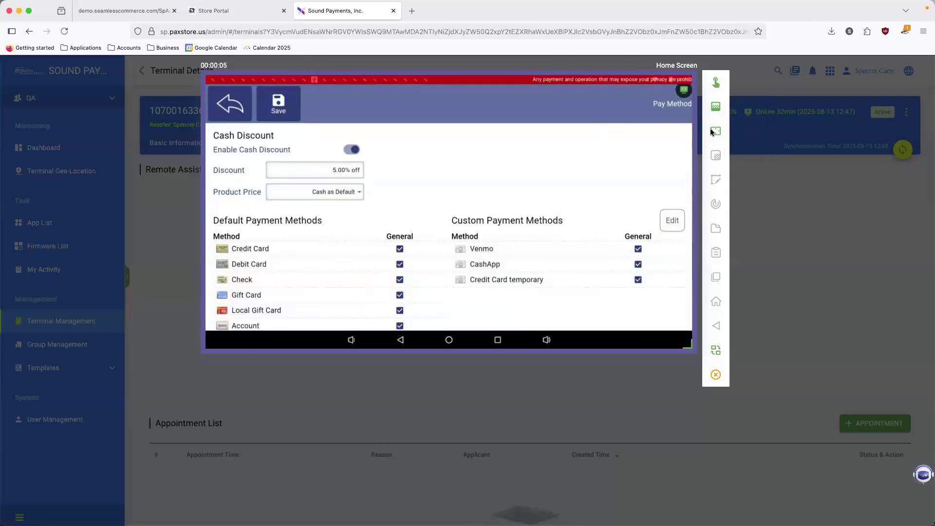
pyautogui.moveTo(715, 130)
pyautogui.click(745, 185)
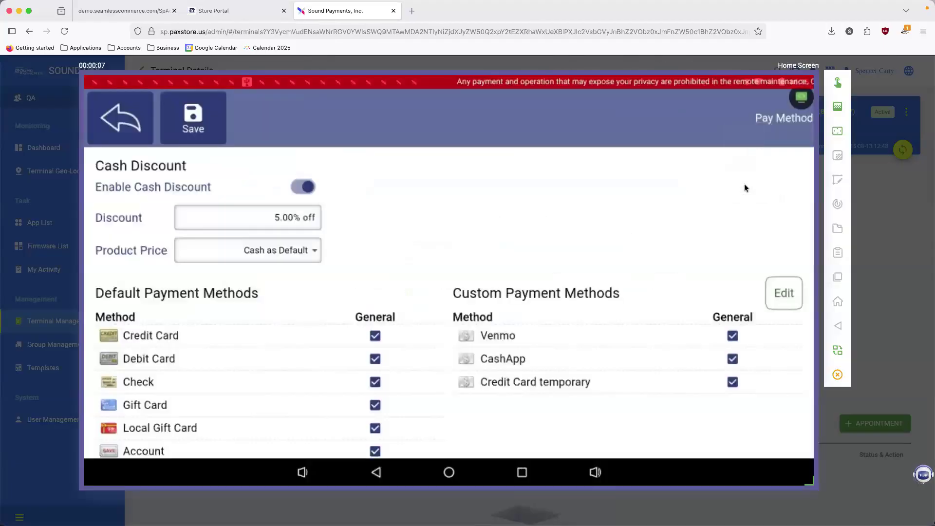
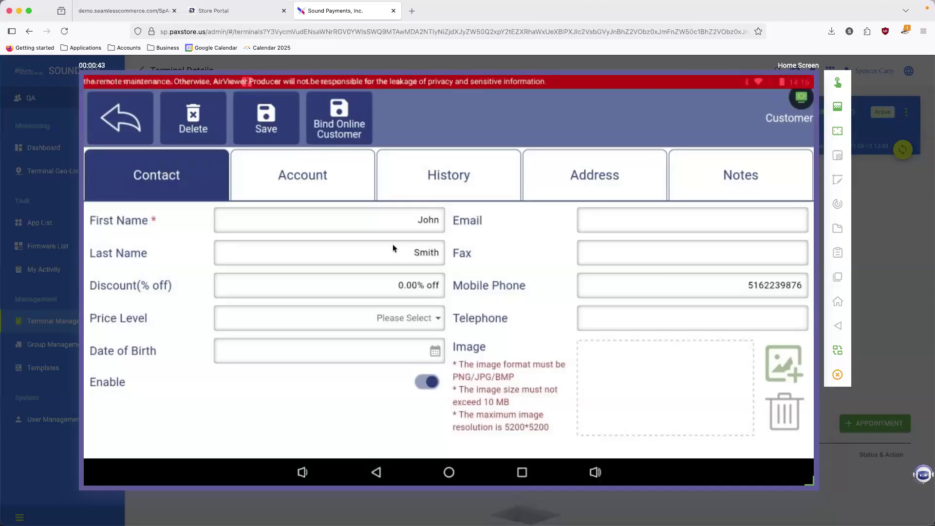
# Step: Check the customer's available price levels, then review Maximum Credit, Balance Due and Loyalty
pyautogui.click(398, 316)
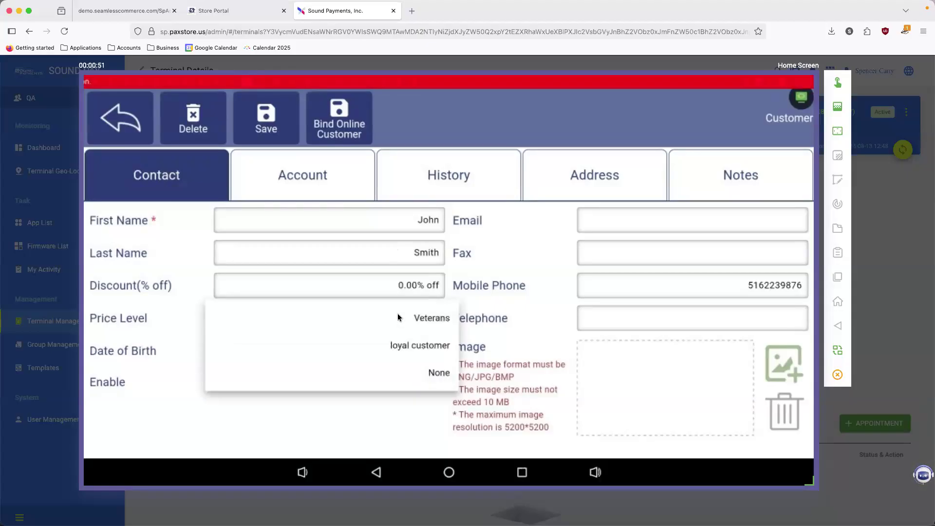
pyautogui.click(397, 316)
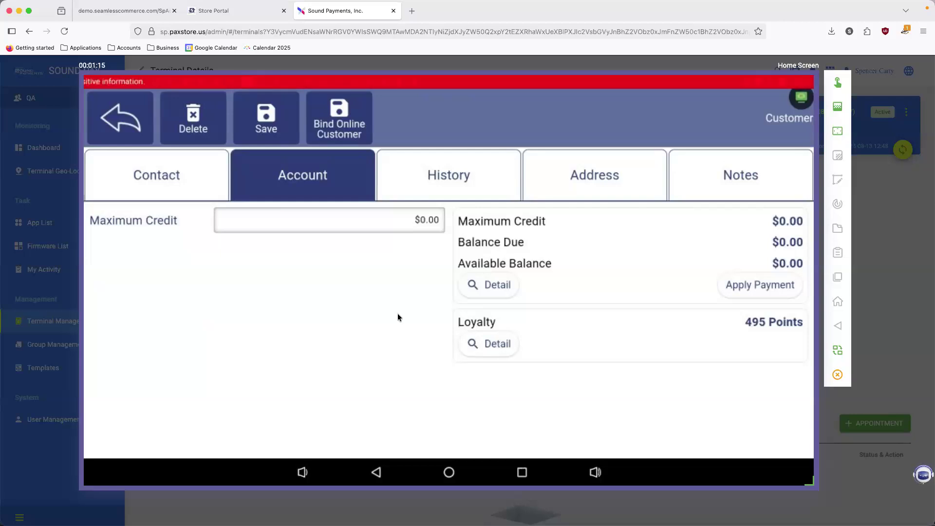
pyautogui.scroll(-3, 397, 317)
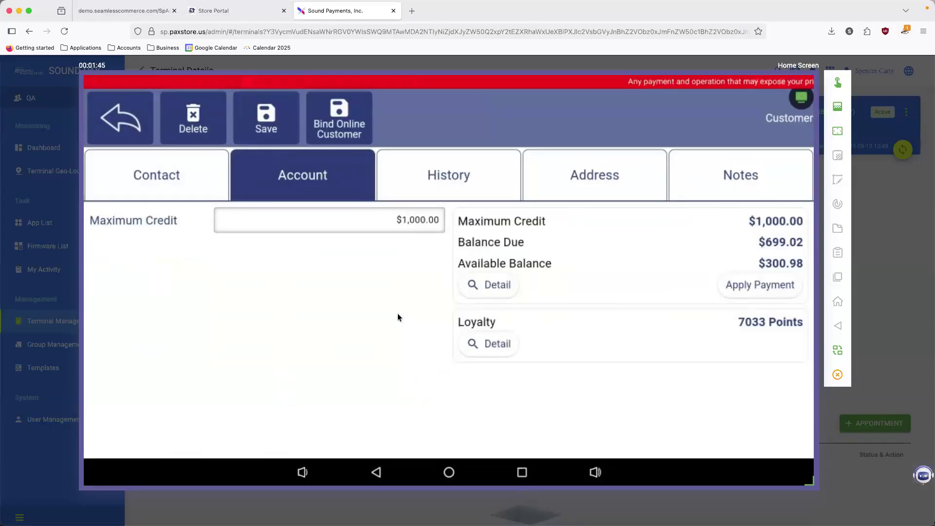
# Step: Browse the credit-used transaction list, page 1 of 9, with $699.02 due against $1,000.00
pyautogui.scroll(-1, 398, 317)
pyautogui.scroll(1, 398, 317)
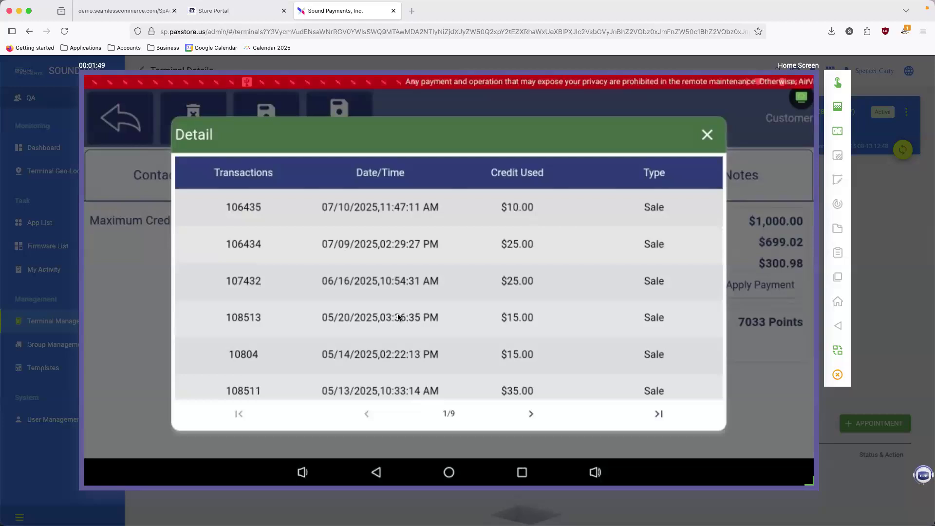
pyautogui.scroll(-2, 399, 317)
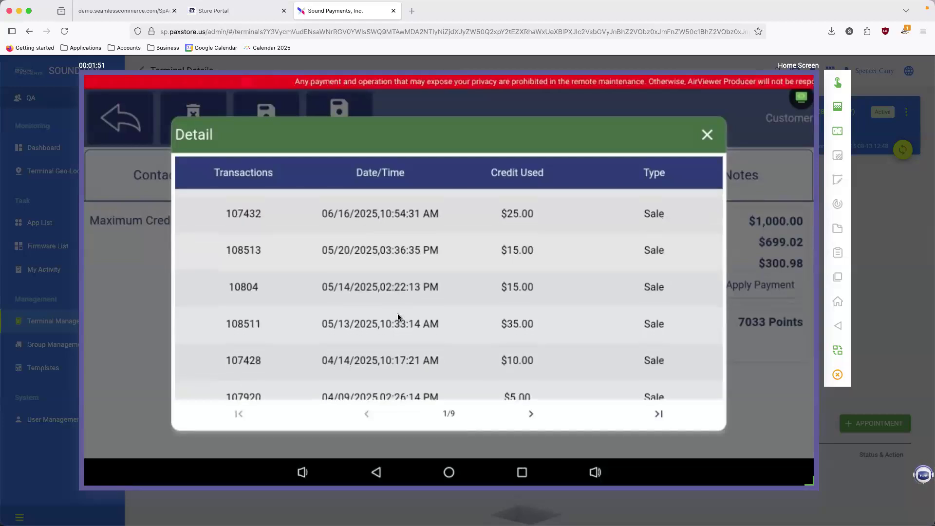